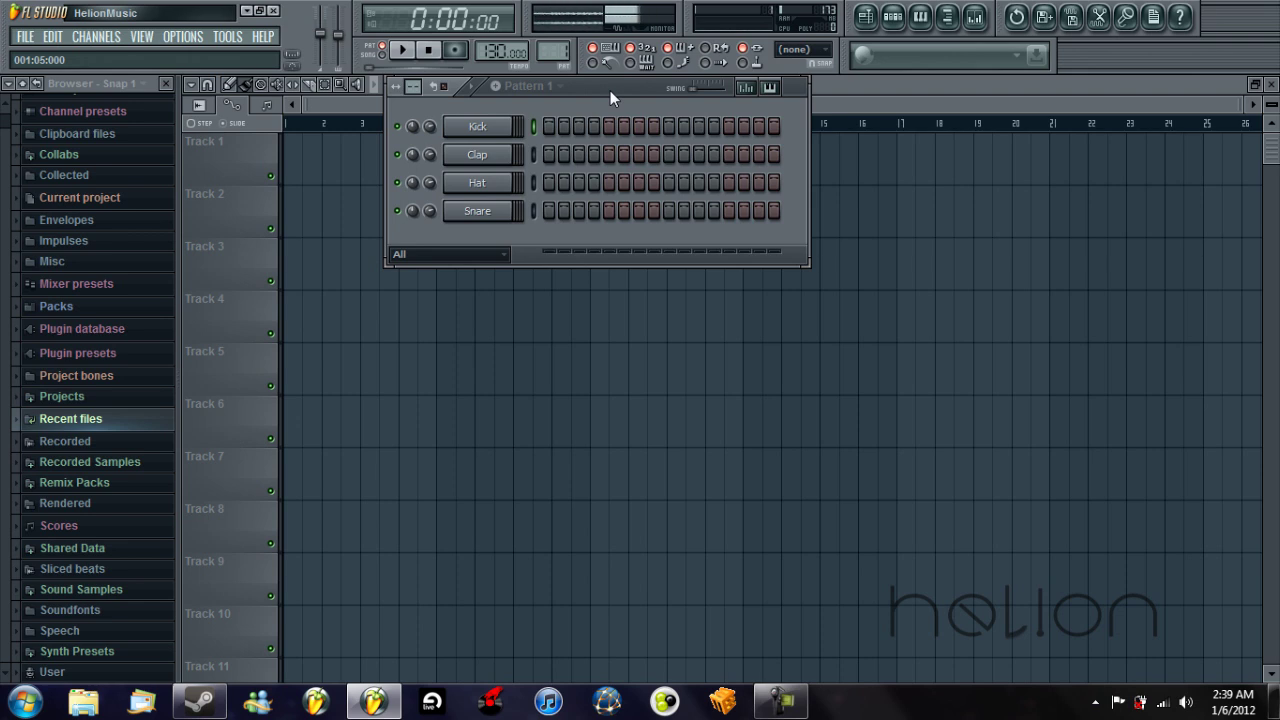
# - Place the recent file Deadmau5 - Faxing Berlin at the start of Track 1 in the playlist
pyautogui.moveTo(623, 90); pyautogui.dragTo(716, 87)
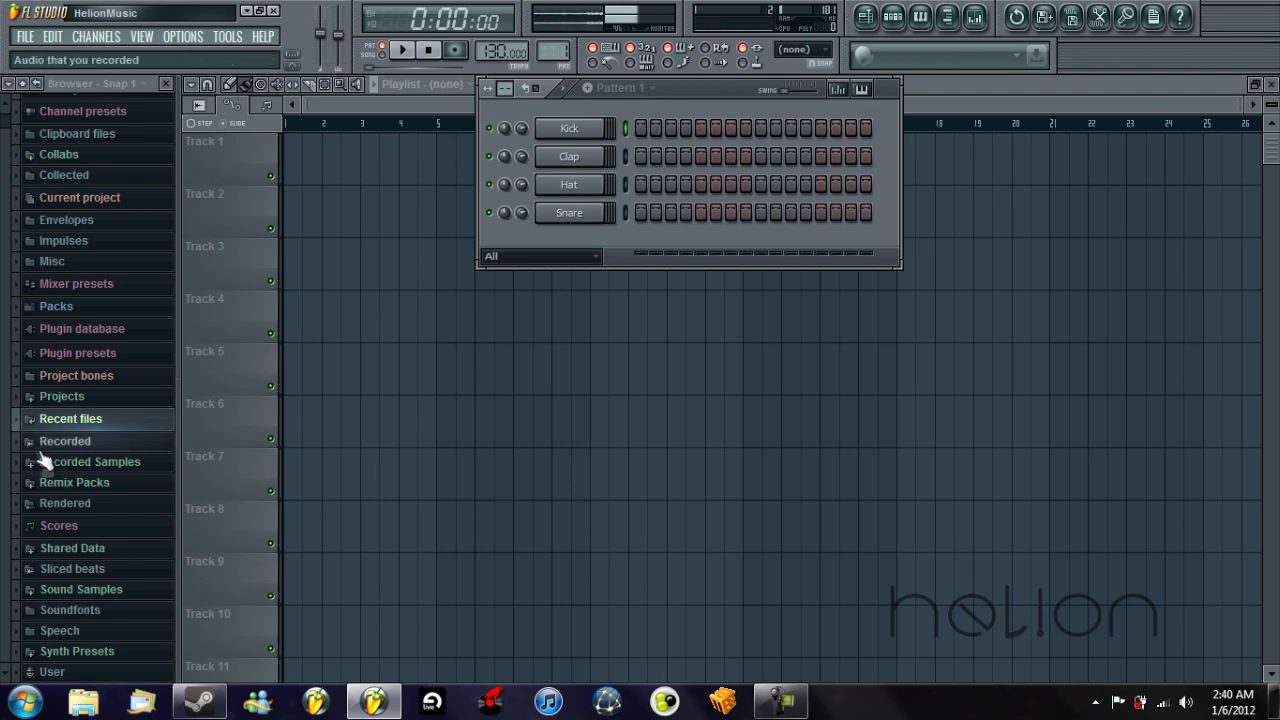
pyautogui.click(60, 420)
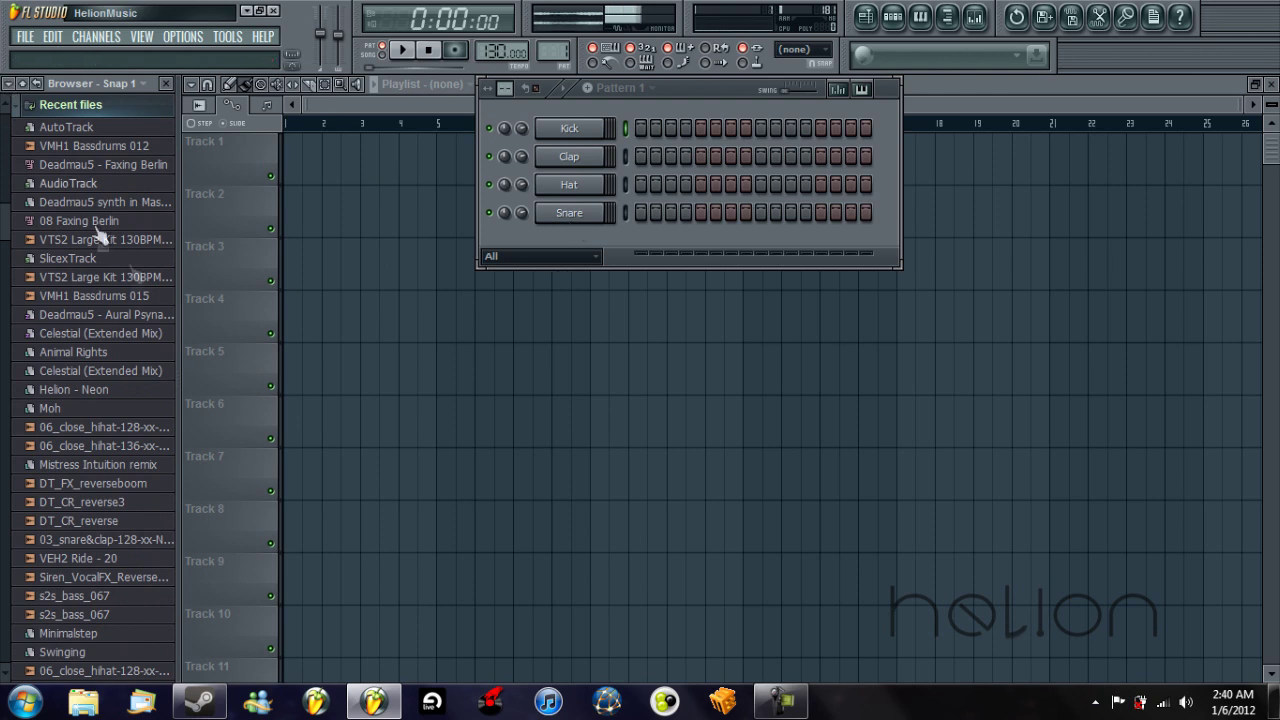
pyautogui.moveTo(73, 167); pyautogui.dragTo(312, 163)
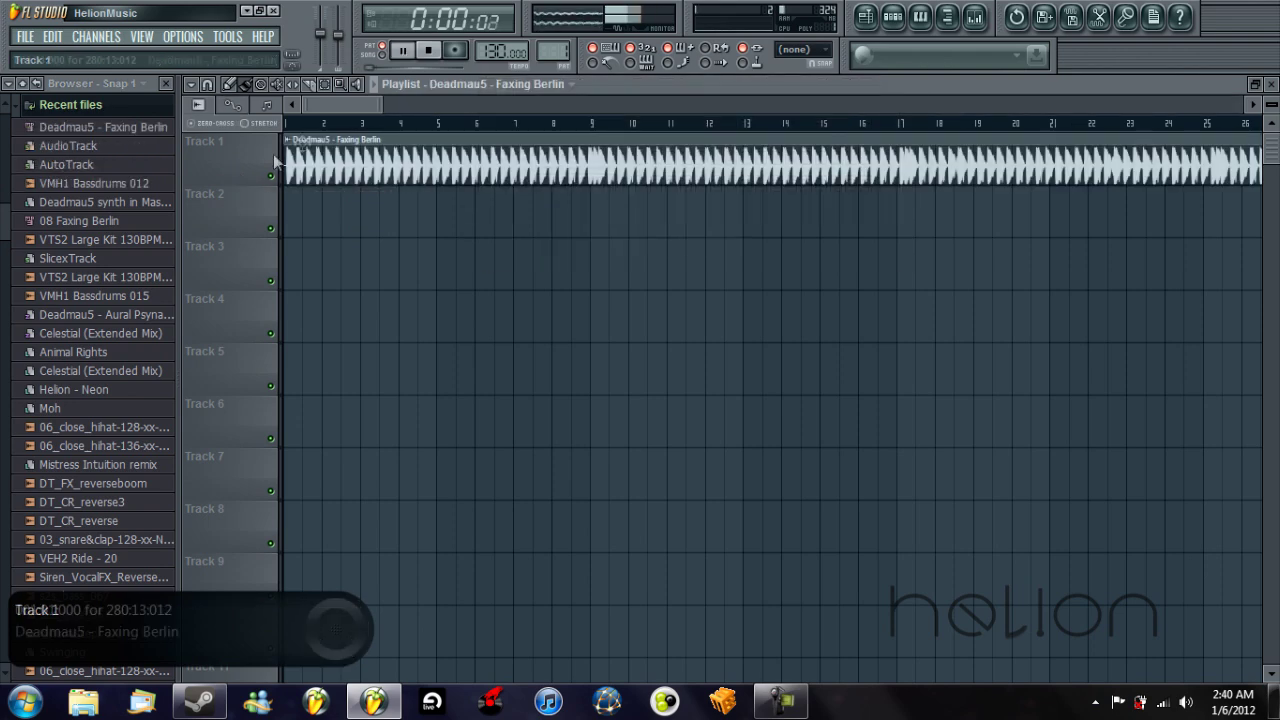
pyautogui.moveTo(380, 104); pyautogui.dragTo(1246, 104)
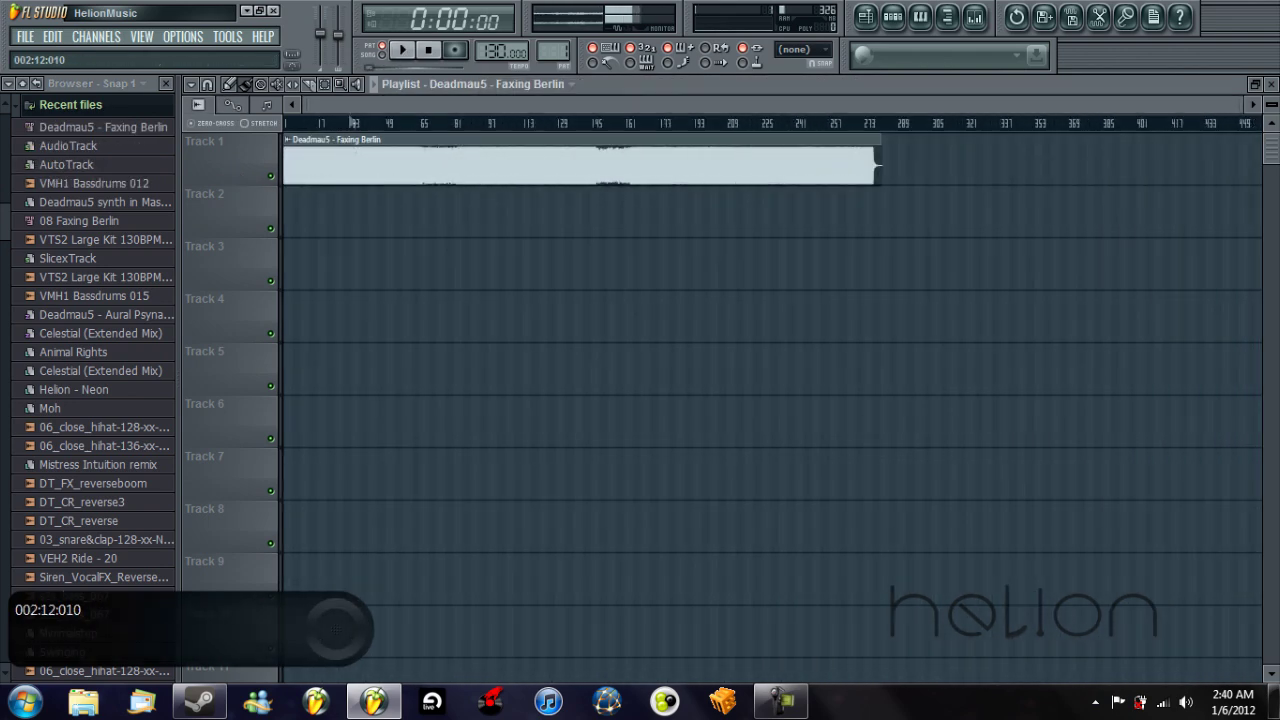
# - Trim the Faxing Berlin clip to an excerpt about nine bars long and move it to the start of Track 1
pyautogui.moveTo(287, 167); pyautogui.dragTo(611, 167)
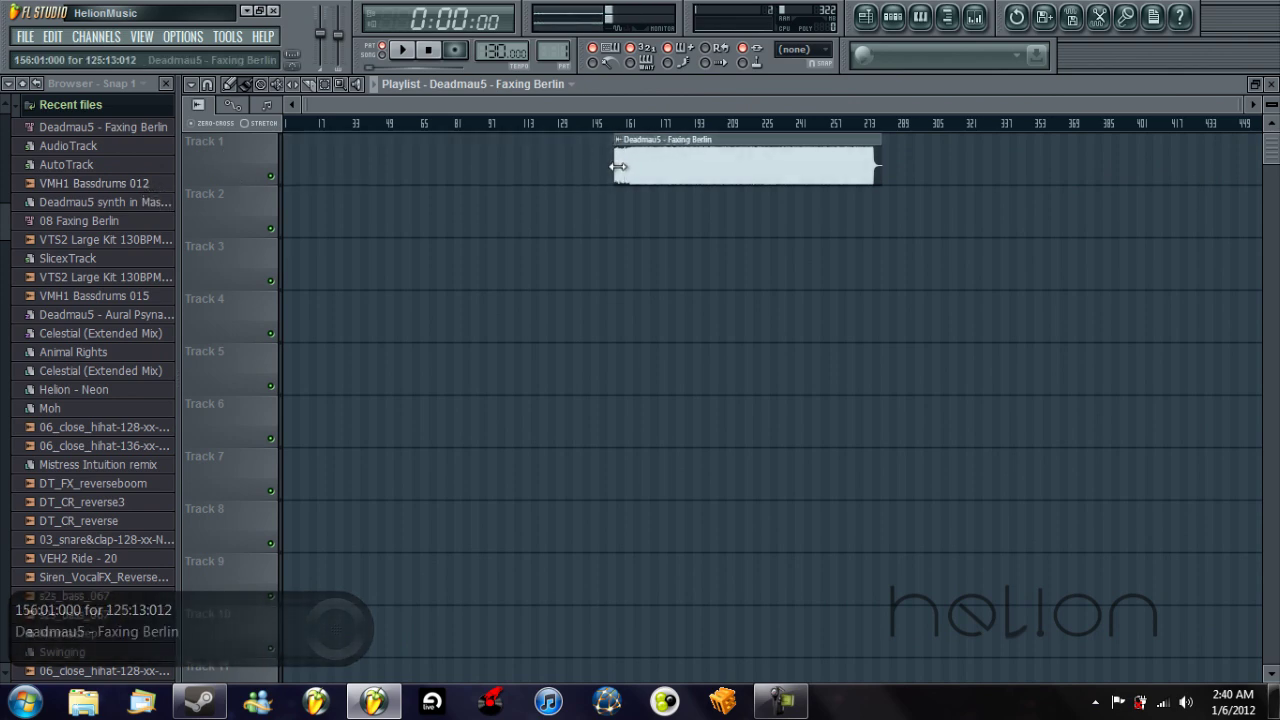
pyautogui.moveTo(869, 157); pyautogui.dragTo(298, 163)
pyautogui.scroll(5, 300, 175)
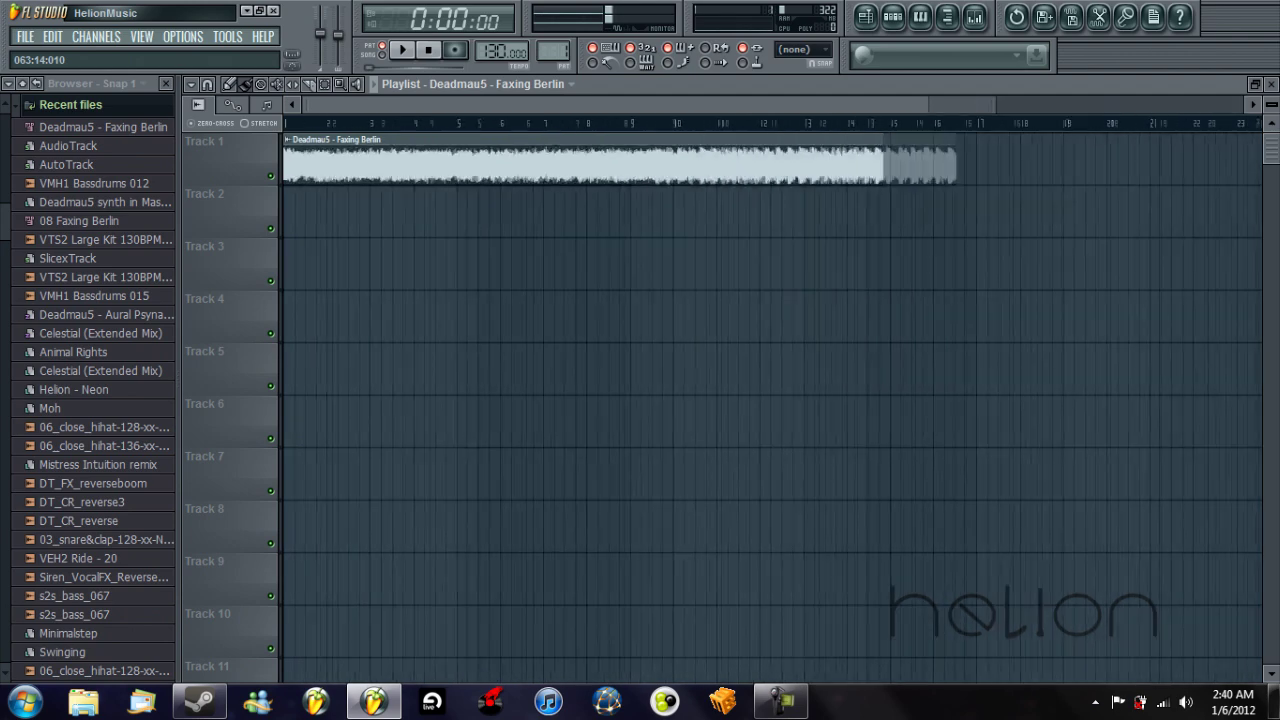
pyautogui.moveTo(289, 173); pyautogui.dragTo(509, 174)
pyautogui.moveTo(661, 174); pyautogui.dragTo(146, 183)
# - Create a channel volume automation clip for the Faxing Berlin audio channel
pyautogui.click(893, 17)
pyautogui.rightClick(522, 128)
pyautogui.click(560, 242)
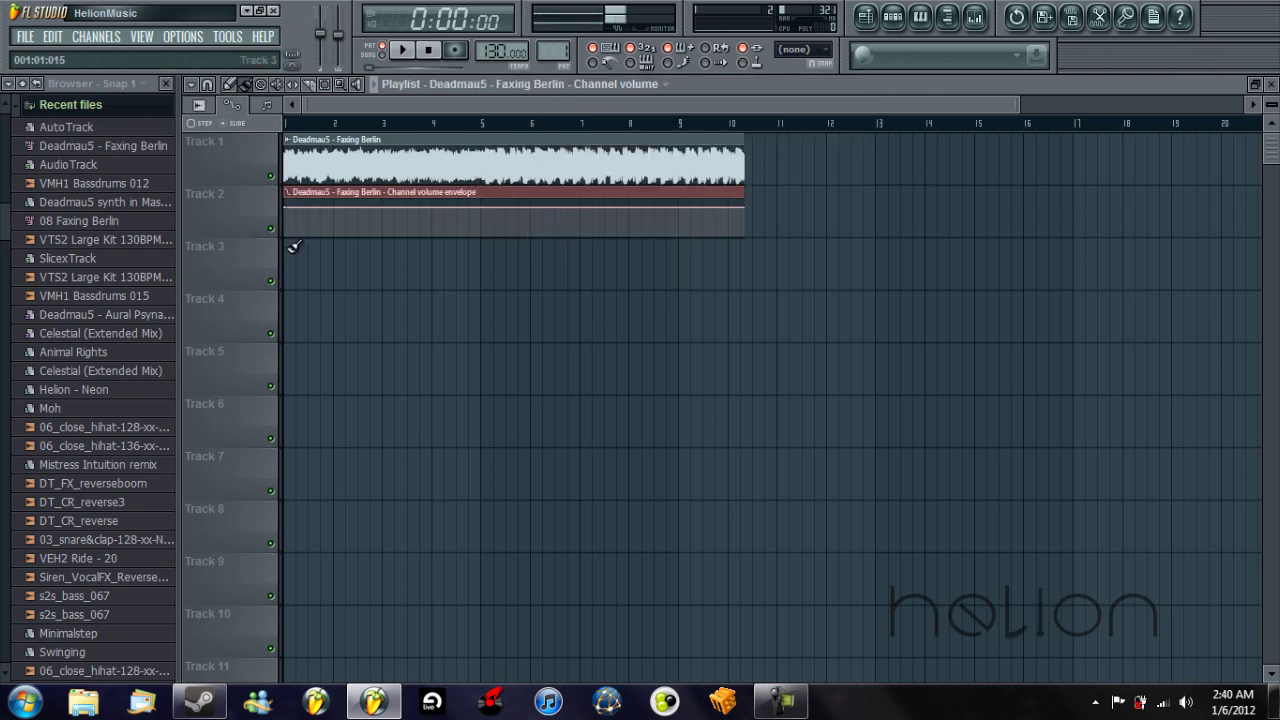
# - Shape the volume envelope to fade in over the first half bar, fade out from about bar 7 to 8, and stay silent to the end
pyautogui.moveTo(287, 208); pyautogui.dragTo(305, 229)
pyautogui.rightClick(309, 214)
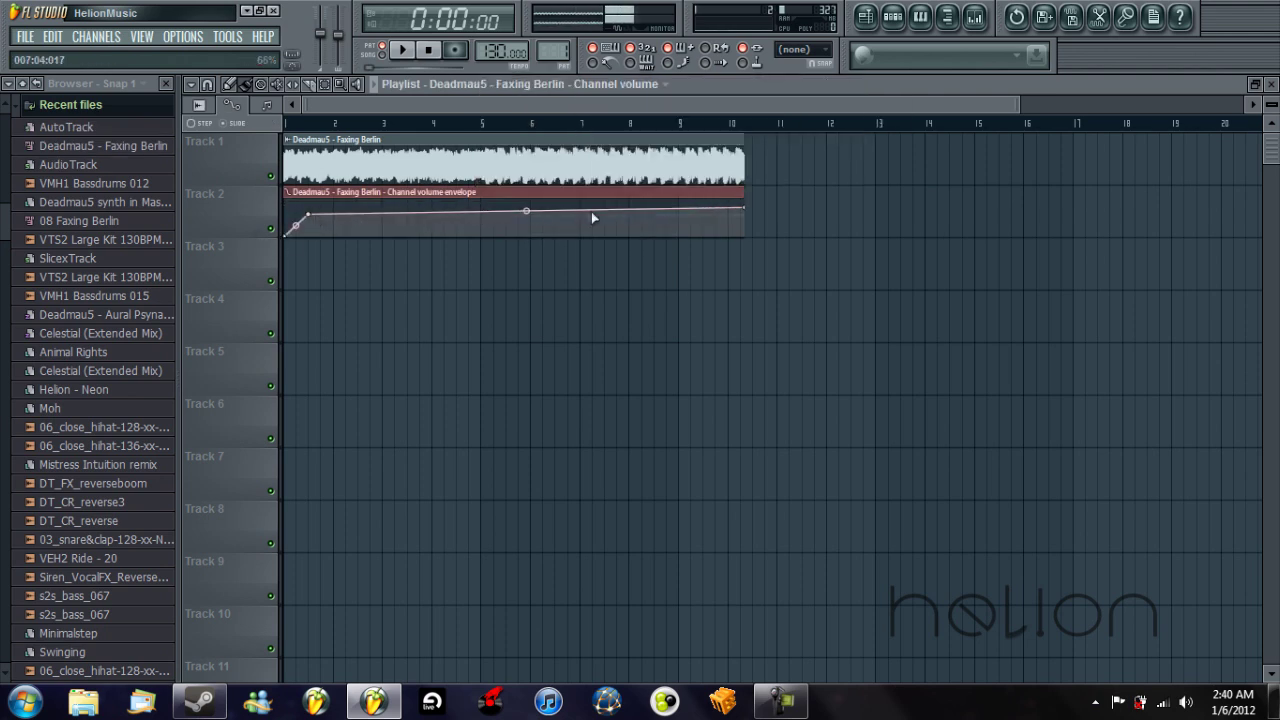
pyautogui.rightClick(580, 210)
pyautogui.rightClick(628, 236)
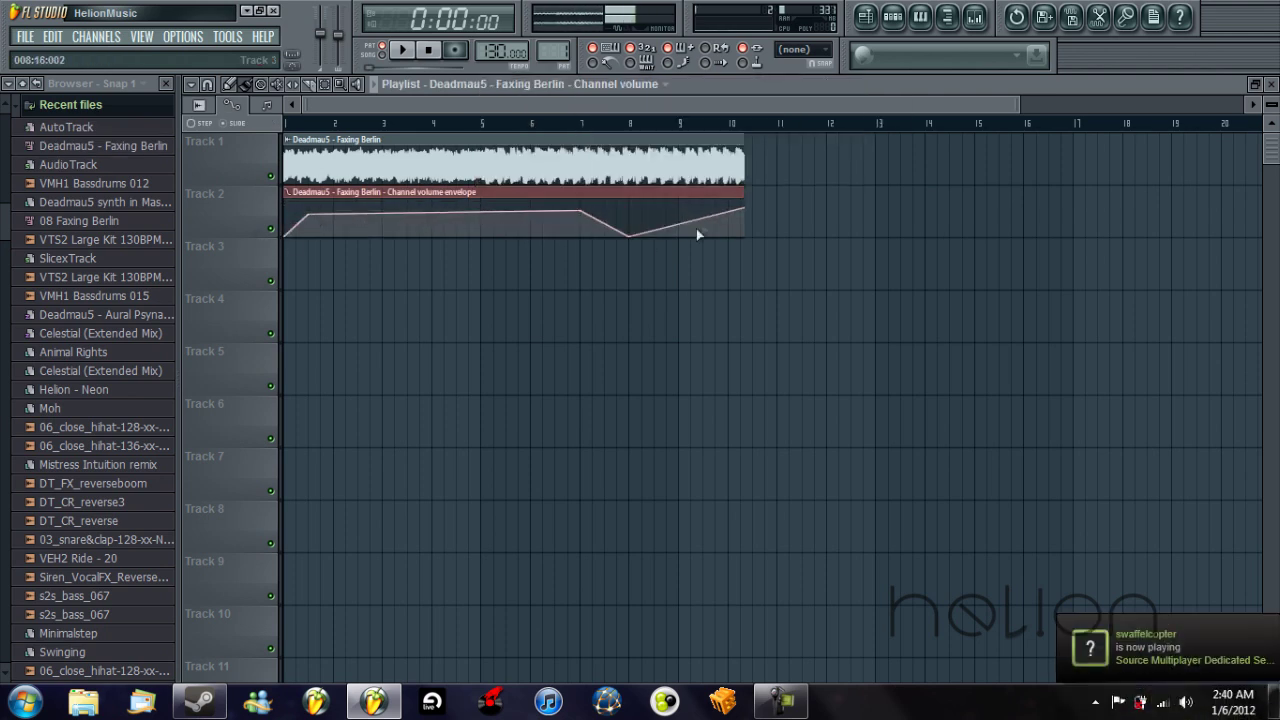
pyautogui.moveTo(745, 208); pyautogui.dragTo(740, 245)
# - Play the faded Faxing Berlin excerpt from the start in song mode
pyautogui.press('space')
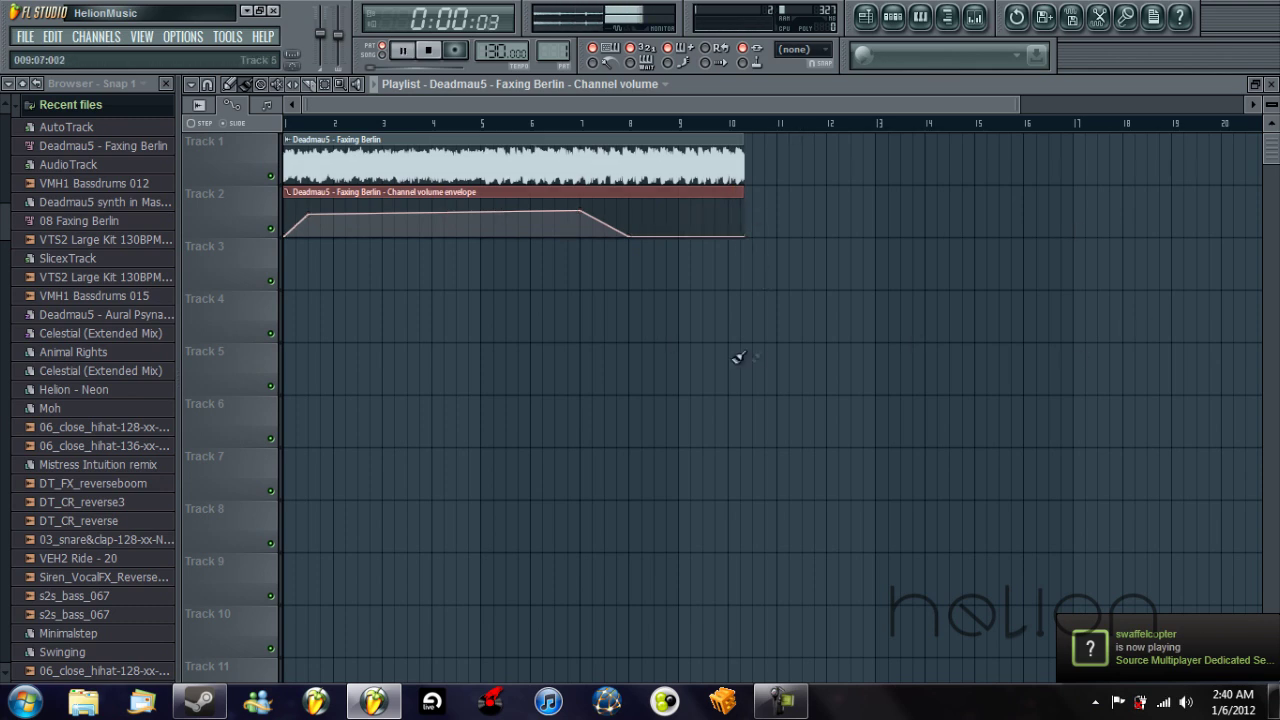
pyautogui.press('space')
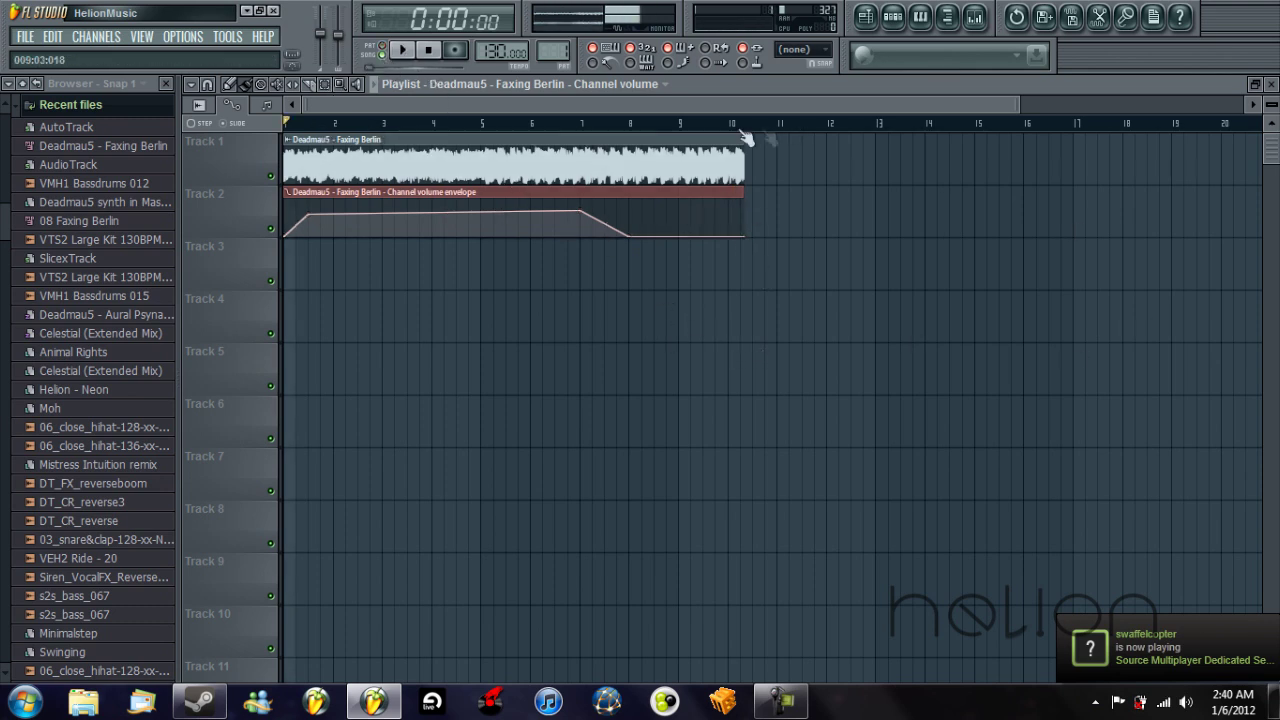
pyautogui.press('space')
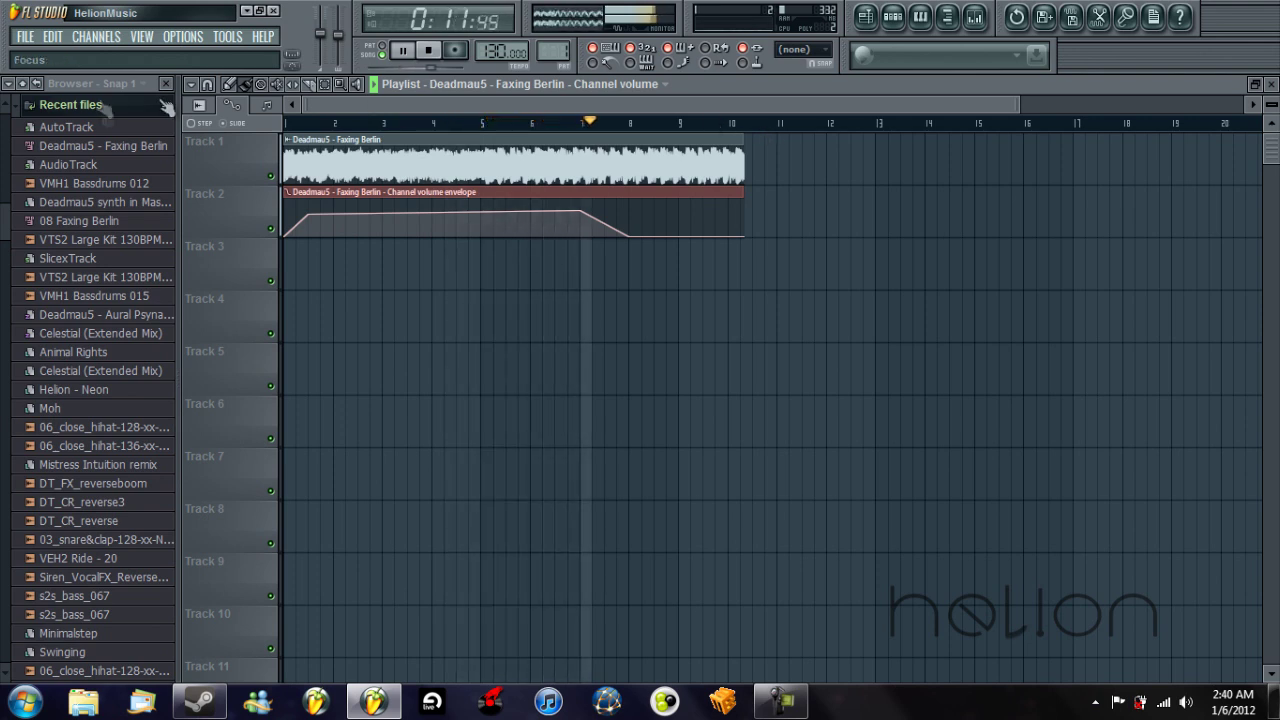
# - Stop playback, collapse the Recent files folder, and clear the song clip and its volume envelope from the playlist
pyautogui.click(104, 106)
pyautogui.press('space')
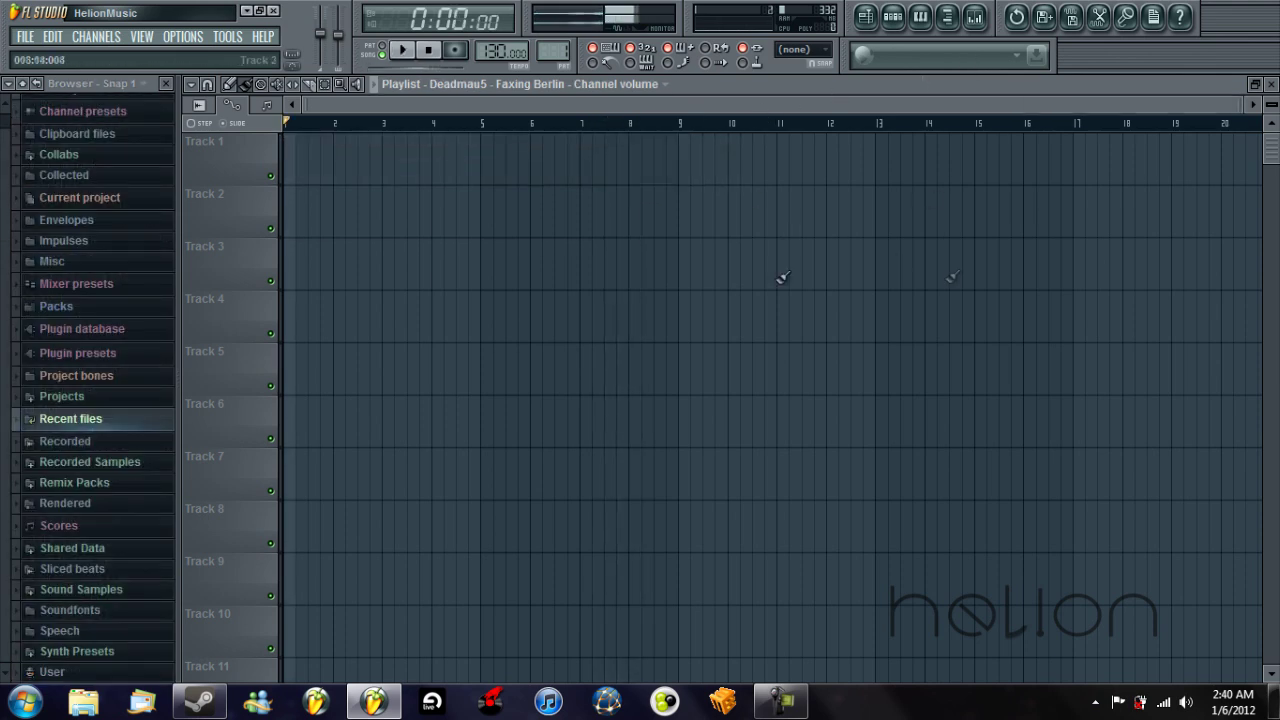
pyautogui.moveTo(904, 107); pyautogui.dragTo(868, 108)
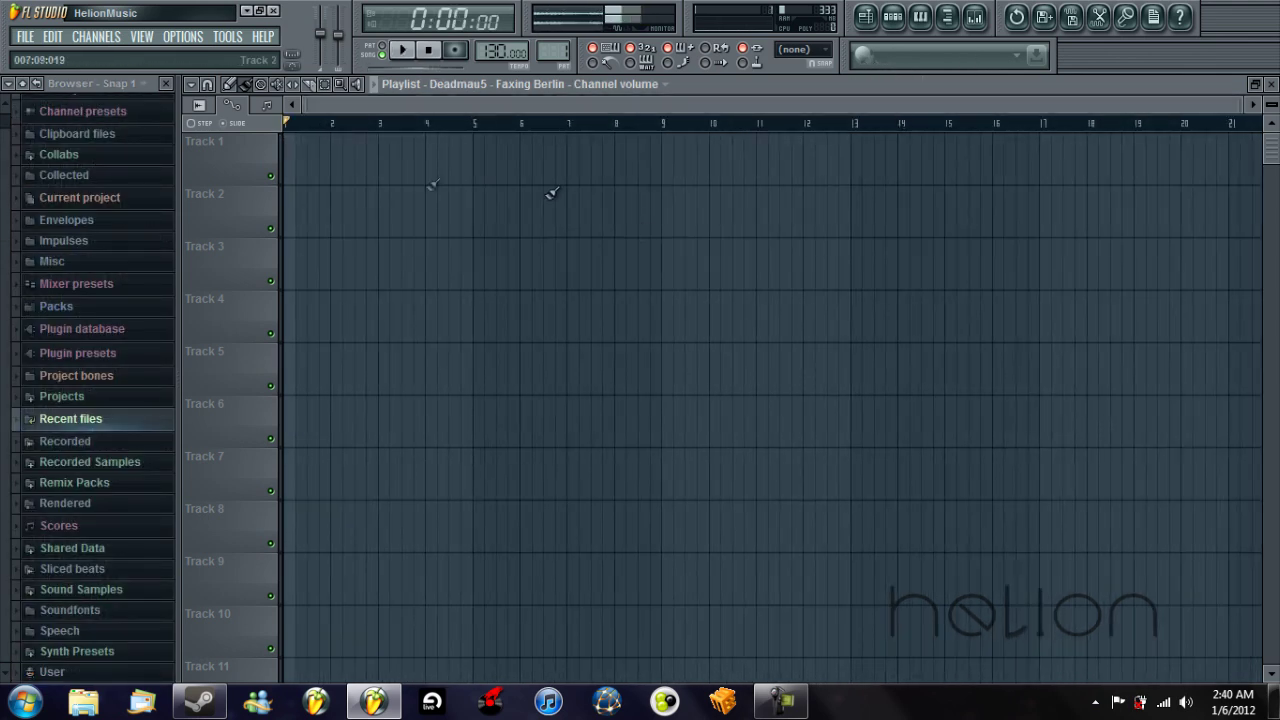
# - Show all channels in the channel rack and insert a Massive instrument channel above the Kick
pyautogui.click(895, 17)
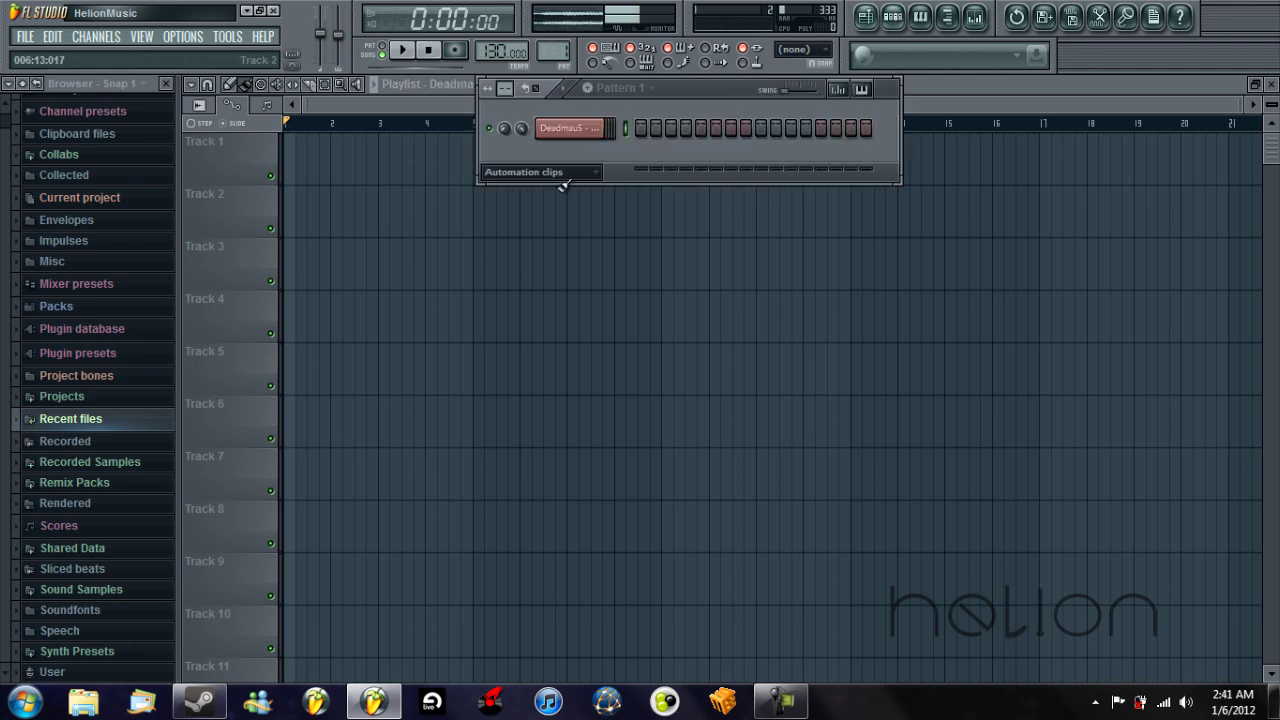
pyautogui.click(554, 171)
pyautogui.click(565, 187)
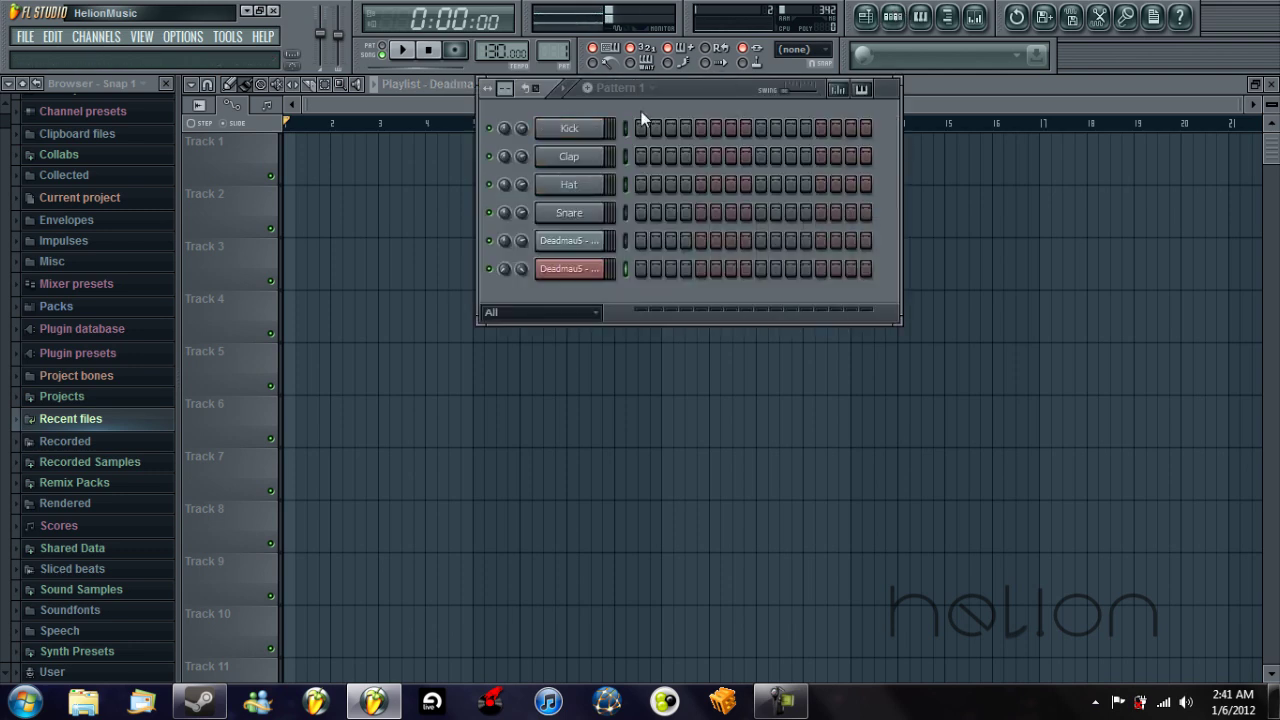
pyautogui.rightClick(567, 134)
pyautogui.moveTo(676, 318)
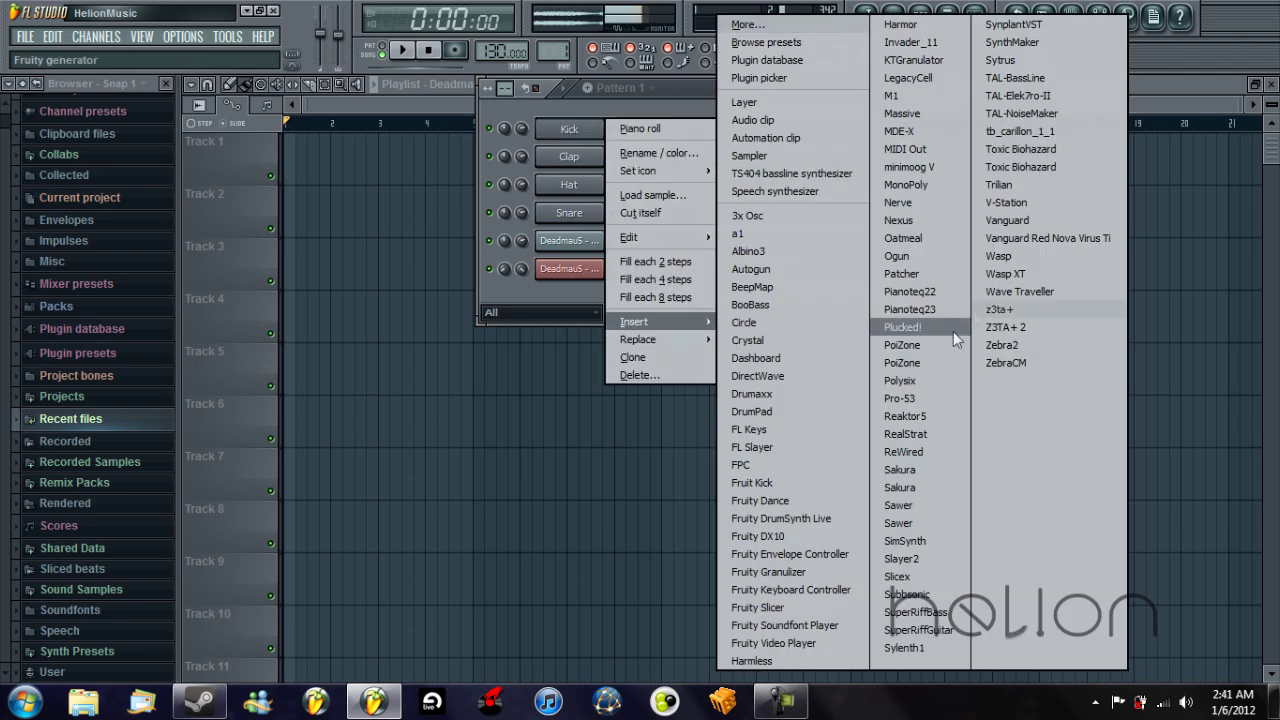
pyautogui.click(917, 116)
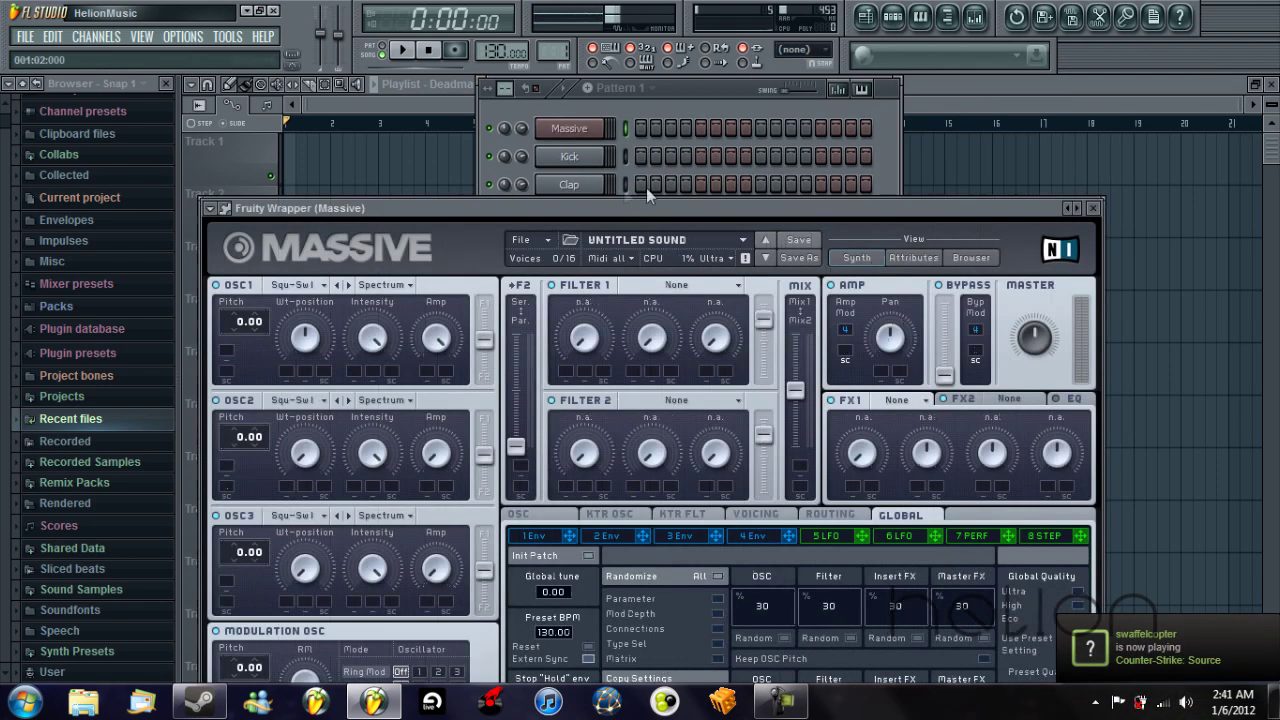
# - Detach the Massive plugin window and set its sound quality to Global-Eco
pyautogui.moveTo(646, 211); pyautogui.dragTo(692, 72)
pyautogui.click(260, 80)
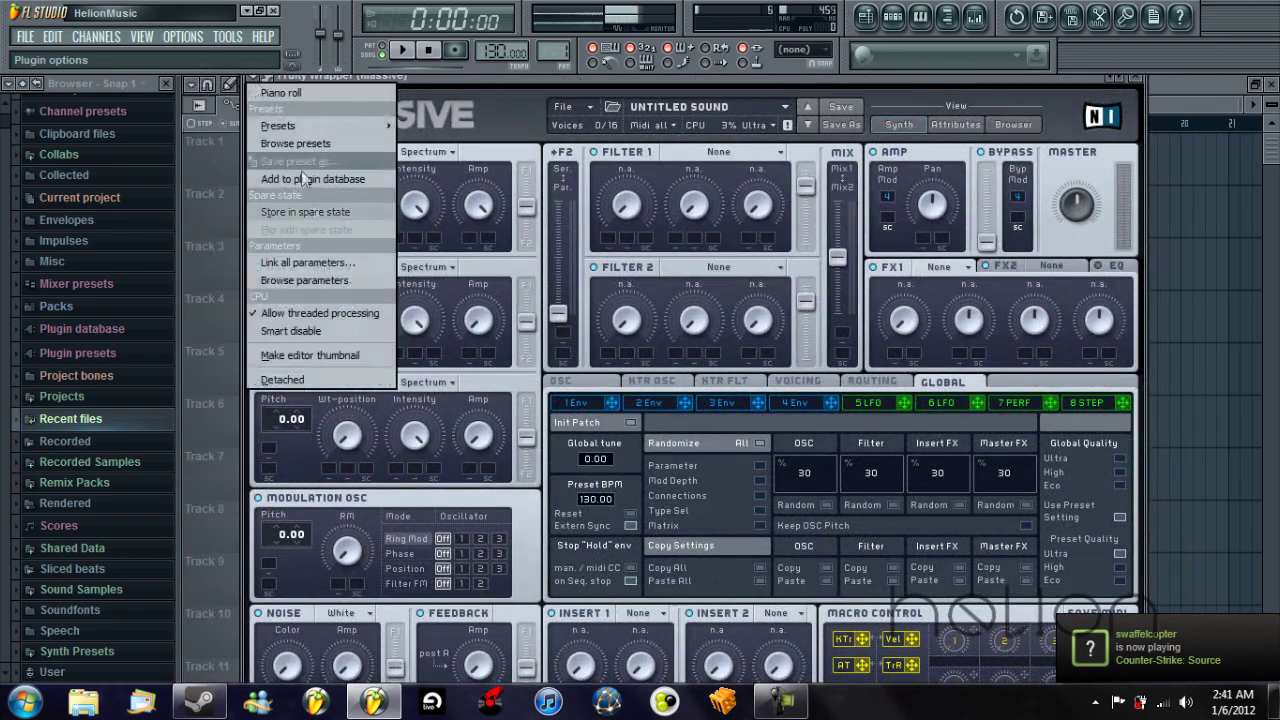
pyautogui.click(300, 379)
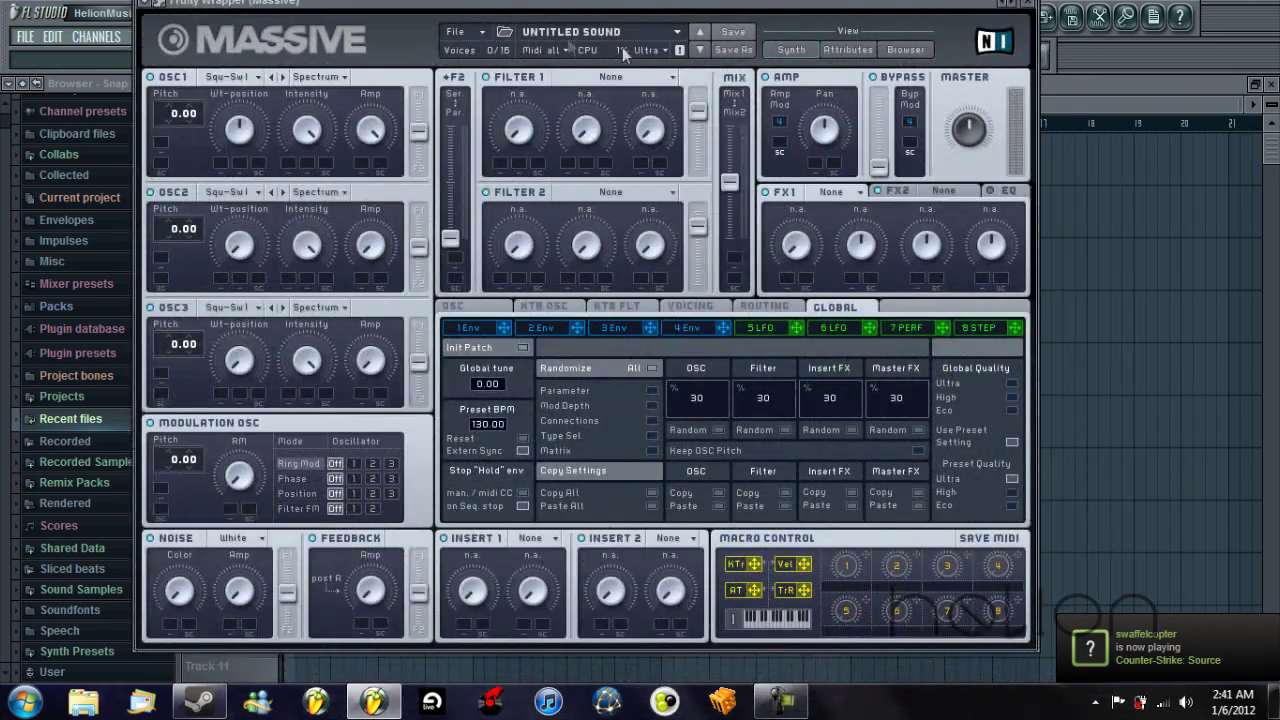
pyautogui.click(624, 50)
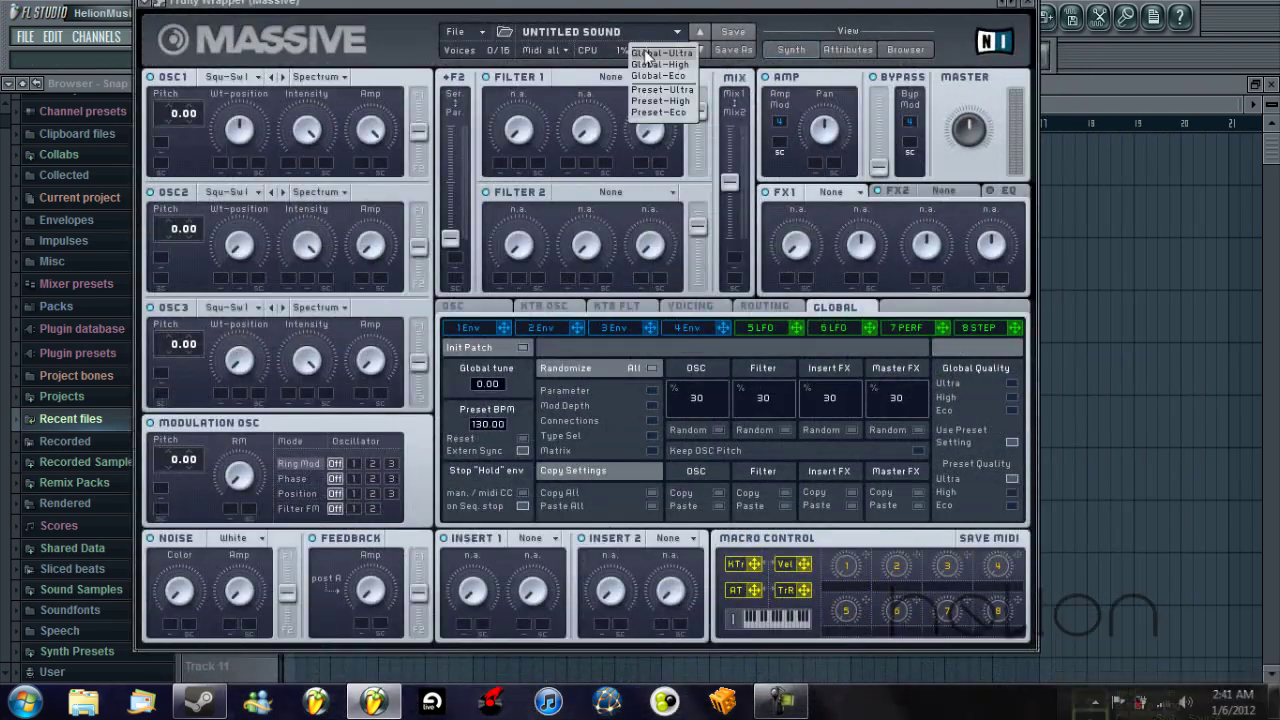
pyautogui.click(657, 76)
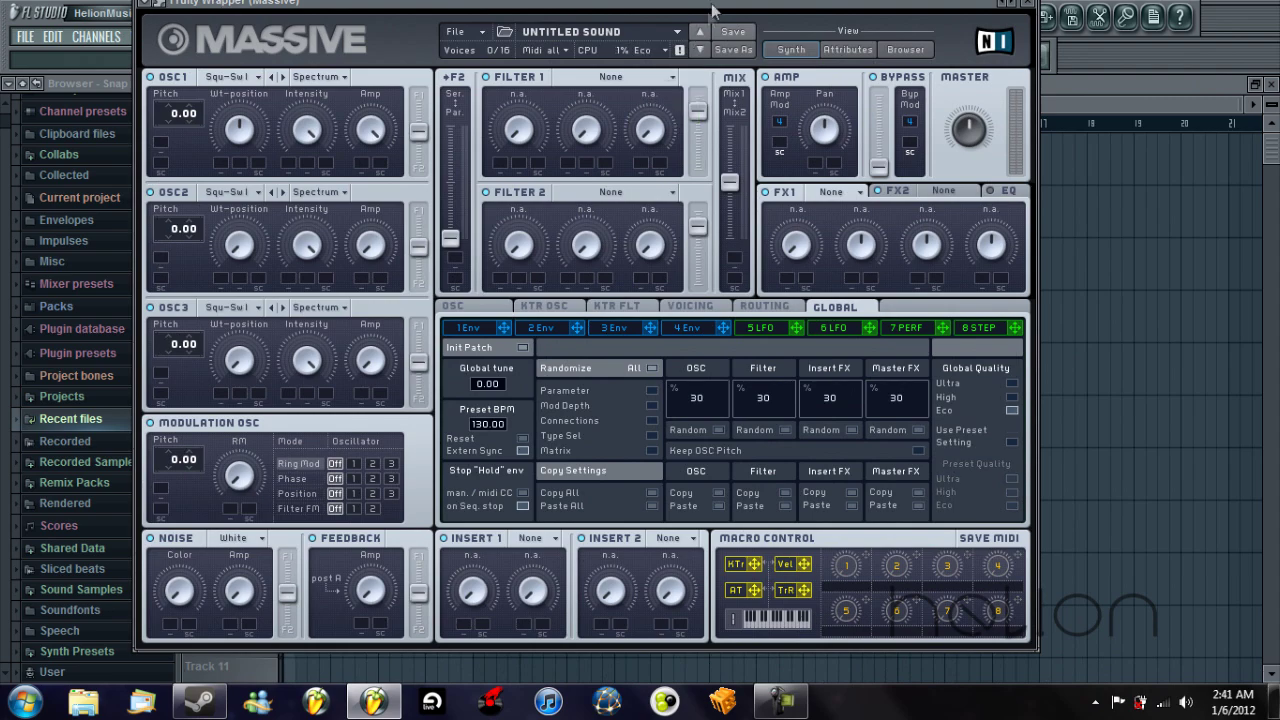
pyautogui.moveTo(740, 62); pyautogui.dragTo(740, 66)
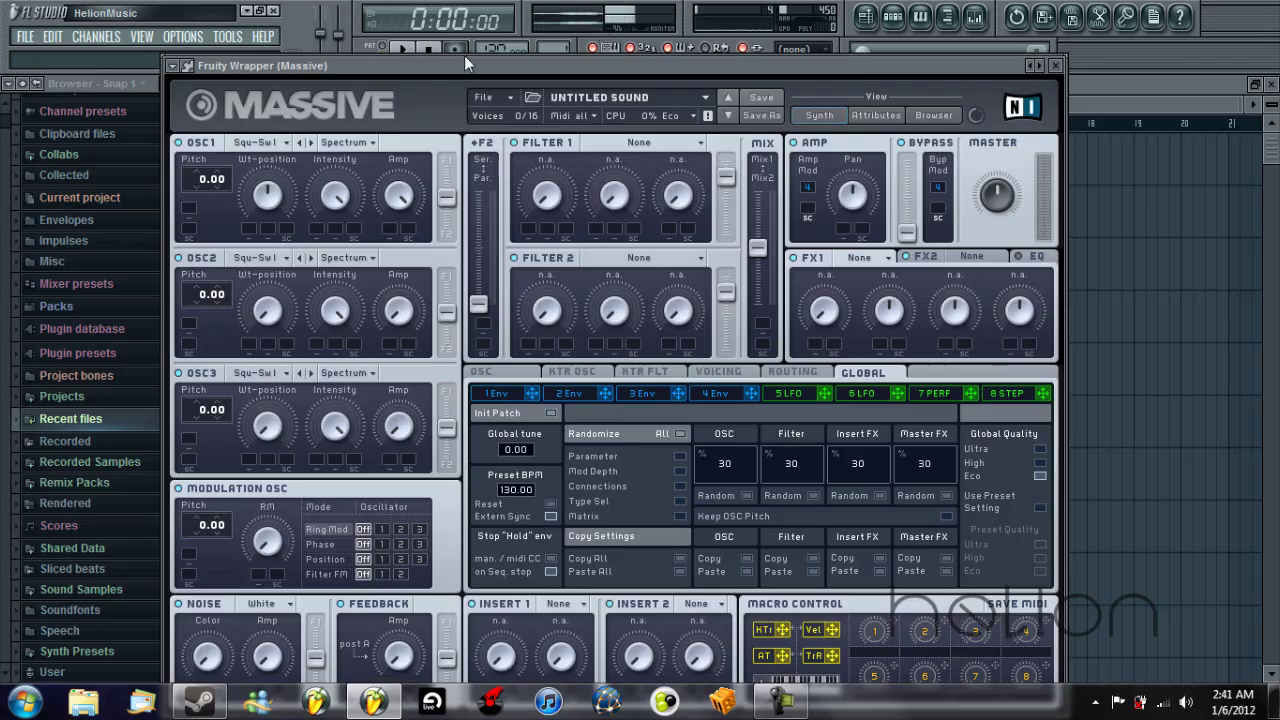
# - Open the mixer and link the Massive channel to mixer track 6, closing the channel settings
pyautogui.moveTo(513, 64); pyautogui.dragTo(668, 255)
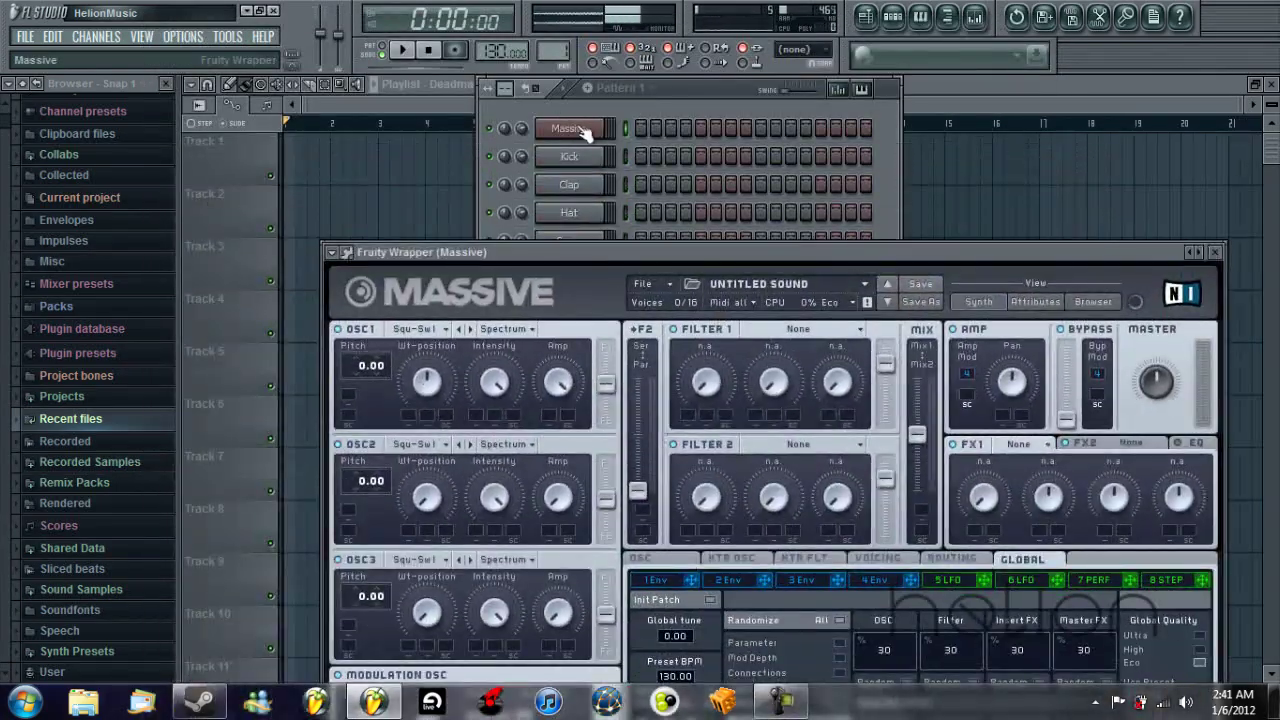
pyautogui.click(569, 128)
pyautogui.moveTo(781, 128)
pyautogui.mouseDown()
pyautogui.moveTo(825, 120)
pyautogui.moveTo(766, 109)
pyautogui.mouseUp()
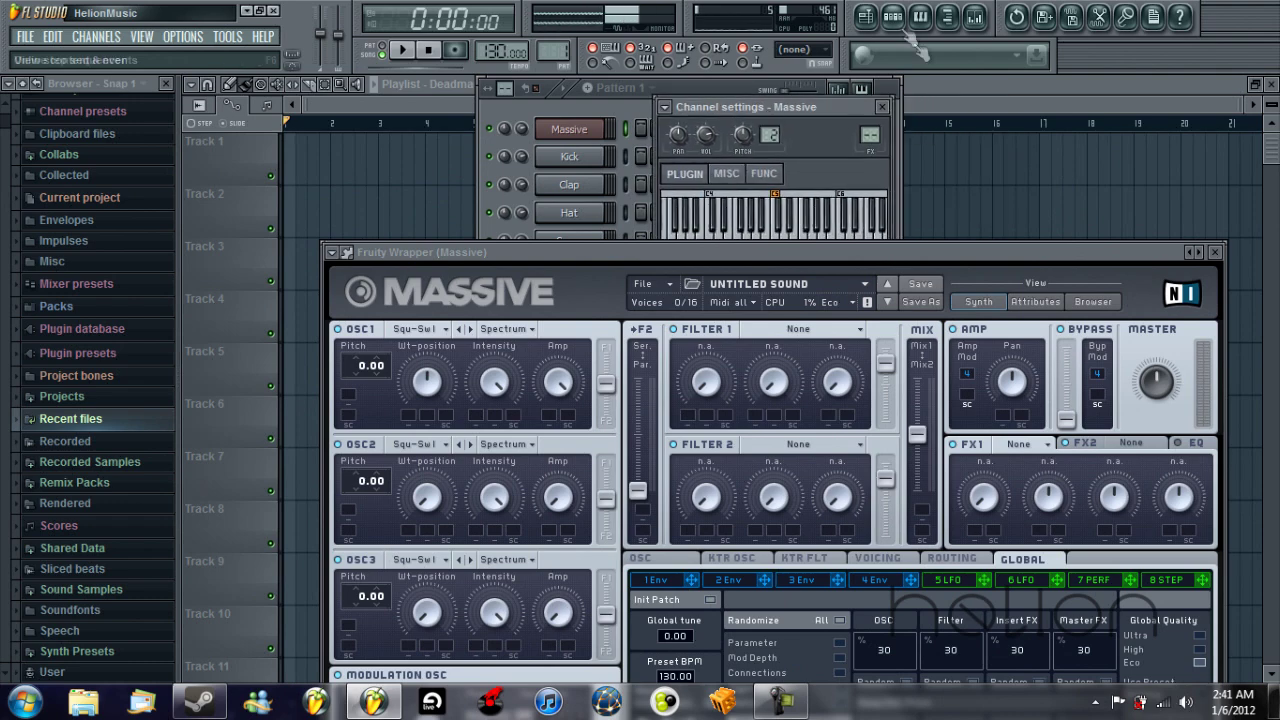
pyautogui.click(975, 19)
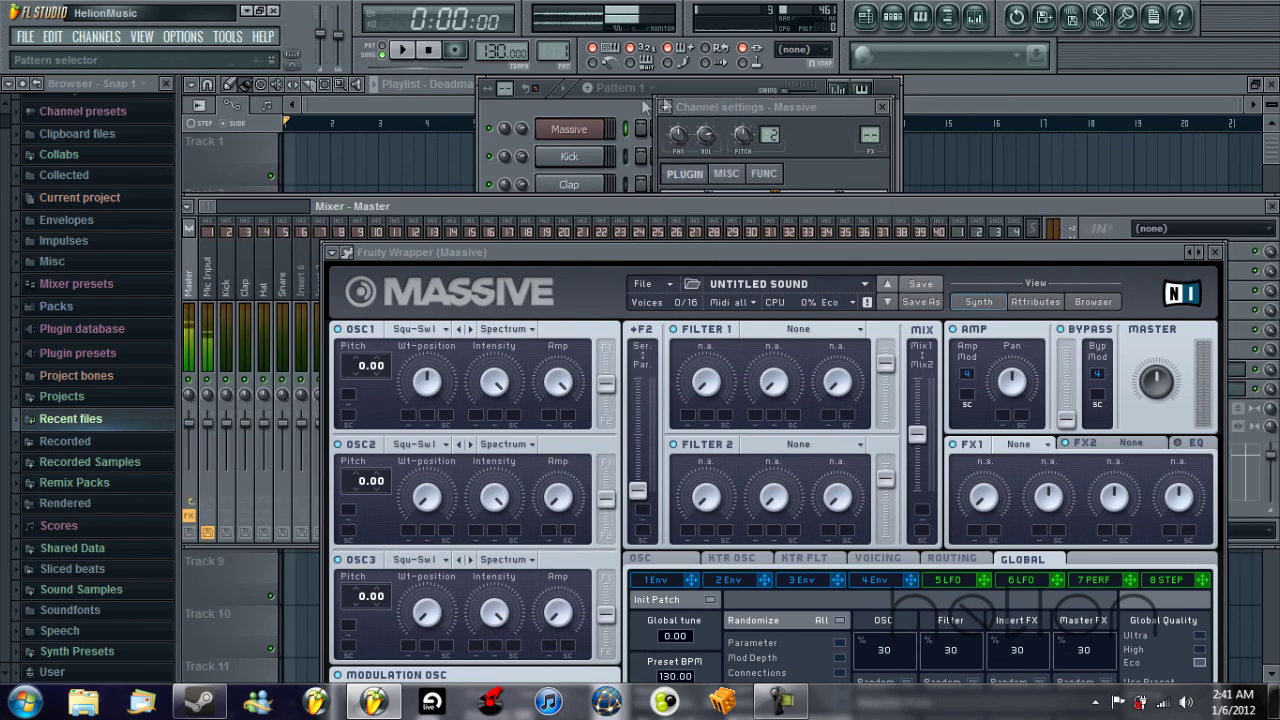
pyautogui.click(569, 128)
pyautogui.click(569, 128)
pyautogui.moveTo(790, 107)
pyautogui.mouseDown()
pyautogui.moveTo(654, 105)
pyautogui.moveTo(804, 111)
pyautogui.mouseUp()
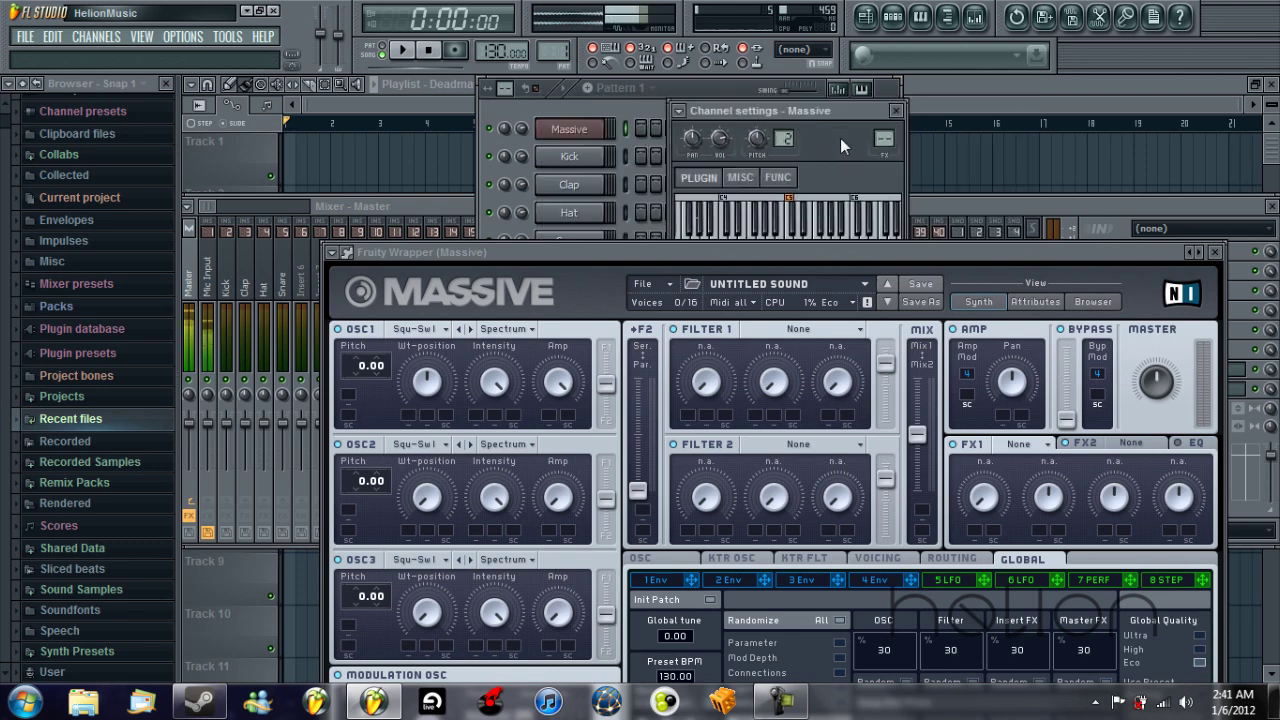
pyautogui.hotkey('ctrl', 'l')
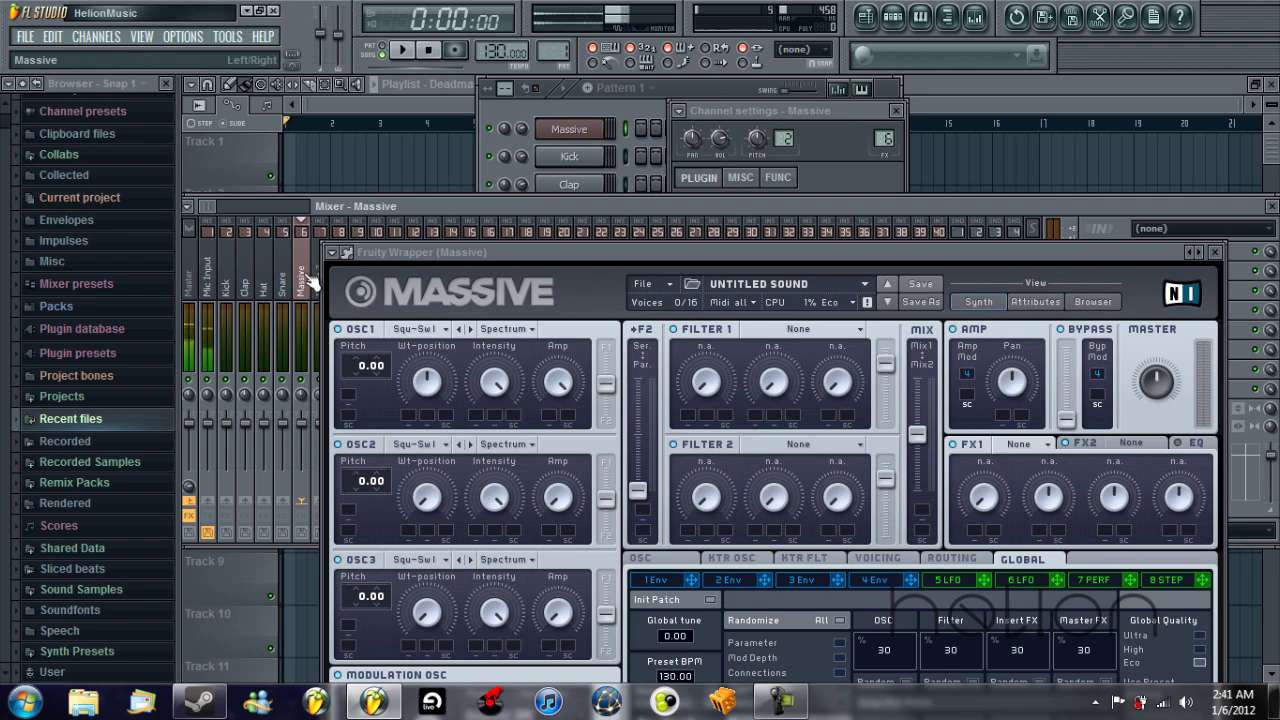
pyautogui.click(896, 110)
# - Start a new sound in Massive from its file options, with the whole synth window in view
pyautogui.moveTo(741, 255); pyautogui.dragTo(669, 24)
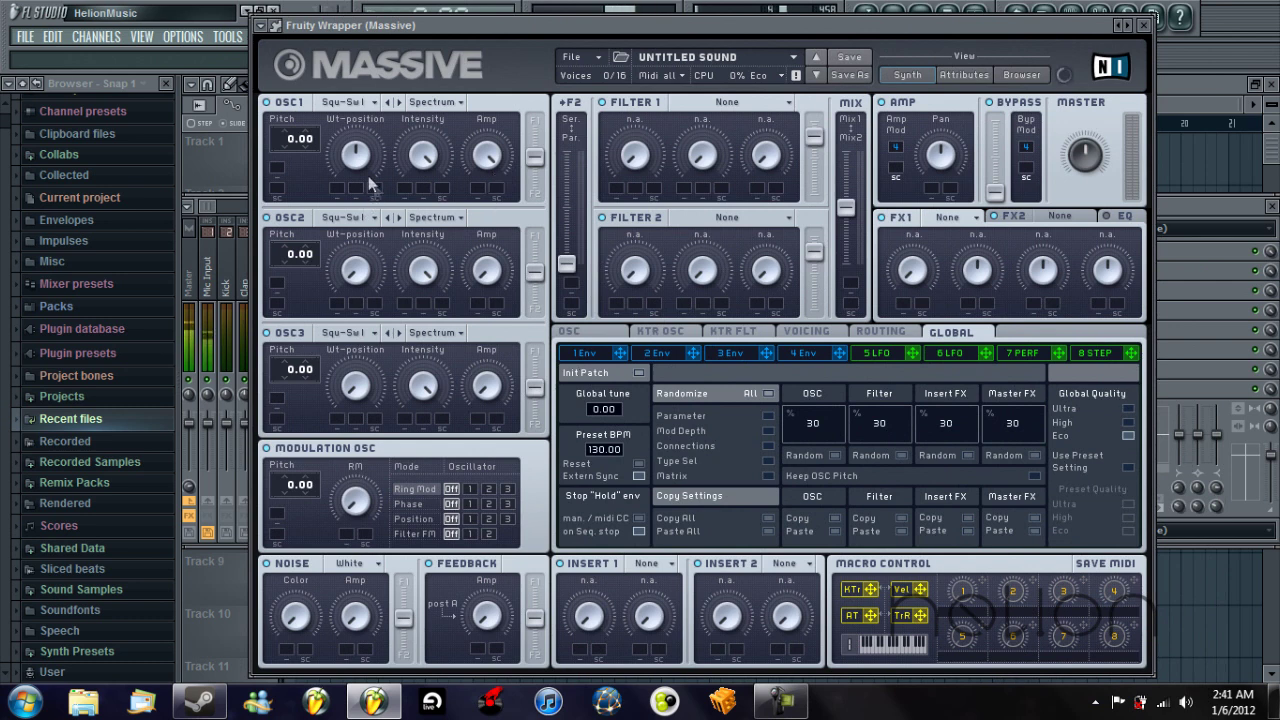
pyautogui.click(576, 57)
pyautogui.click(589, 64)
pyautogui.moveTo(511, 33); pyautogui.dragTo(493, 49)
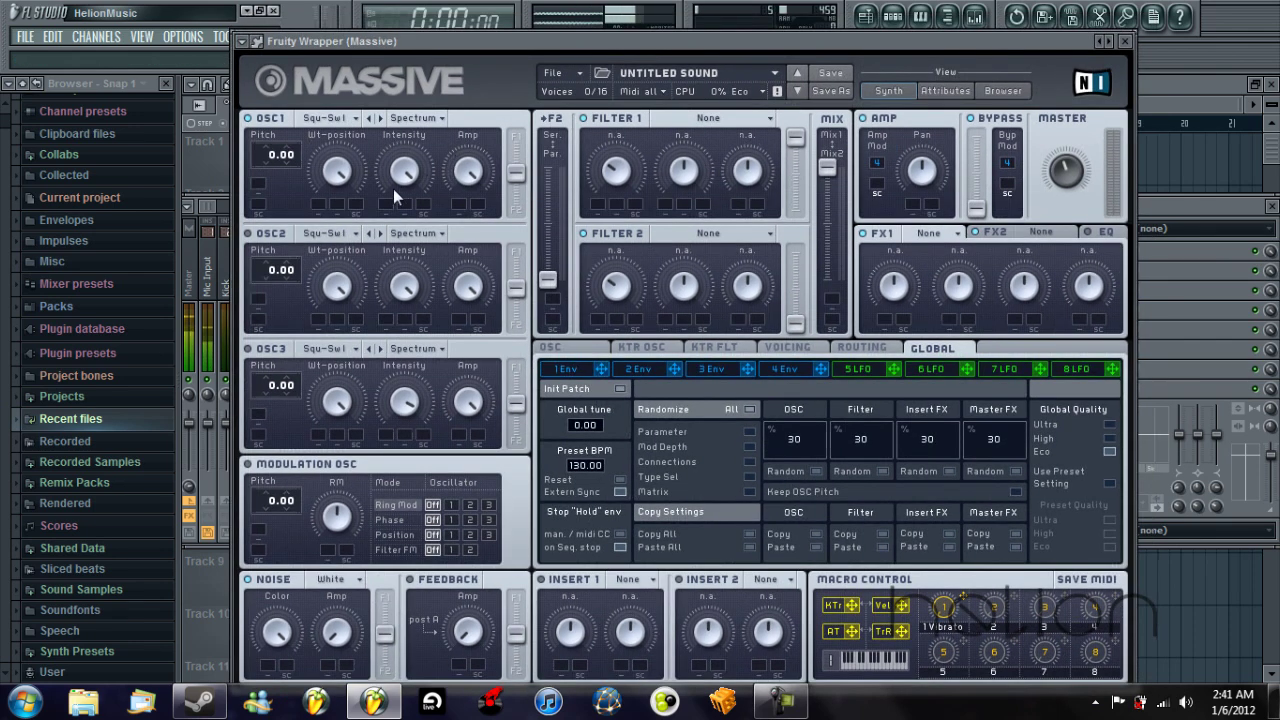
# - Route oscillators 1, 2 and 3 fully into Filter 1
pyautogui.moveTo(516, 172); pyautogui.dragTo(516, 136)
pyautogui.moveTo(516, 287); pyautogui.dragTo(516, 252)
pyautogui.moveTo(516, 403); pyautogui.dragTo(527, 216)
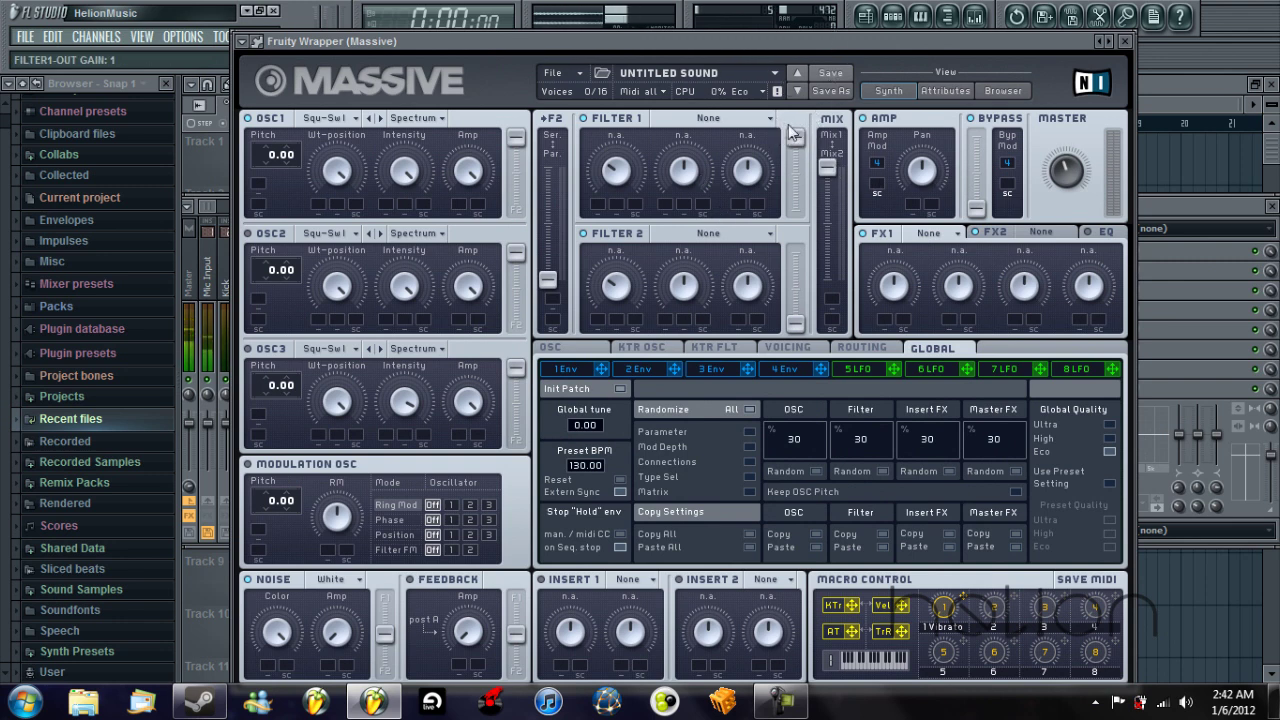
# - Set Filter 1 to Lowpass 4 with the cutoff at about the midpoint and the resonance at 0
pyautogui.moveTo(618, 180); pyautogui.dragTo(606, 146)
pyautogui.moveTo(758, 170); pyautogui.dragTo(711, 390)
pyautogui.click(707, 118)
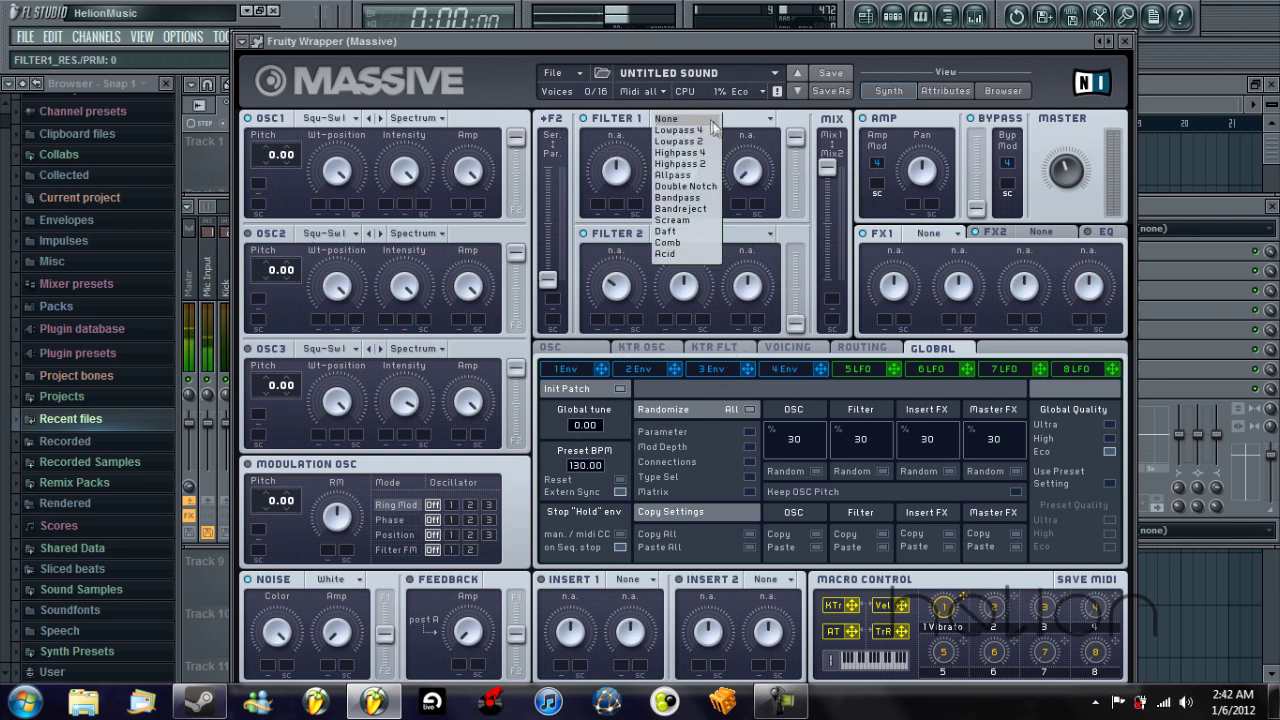
pyautogui.click(686, 129)
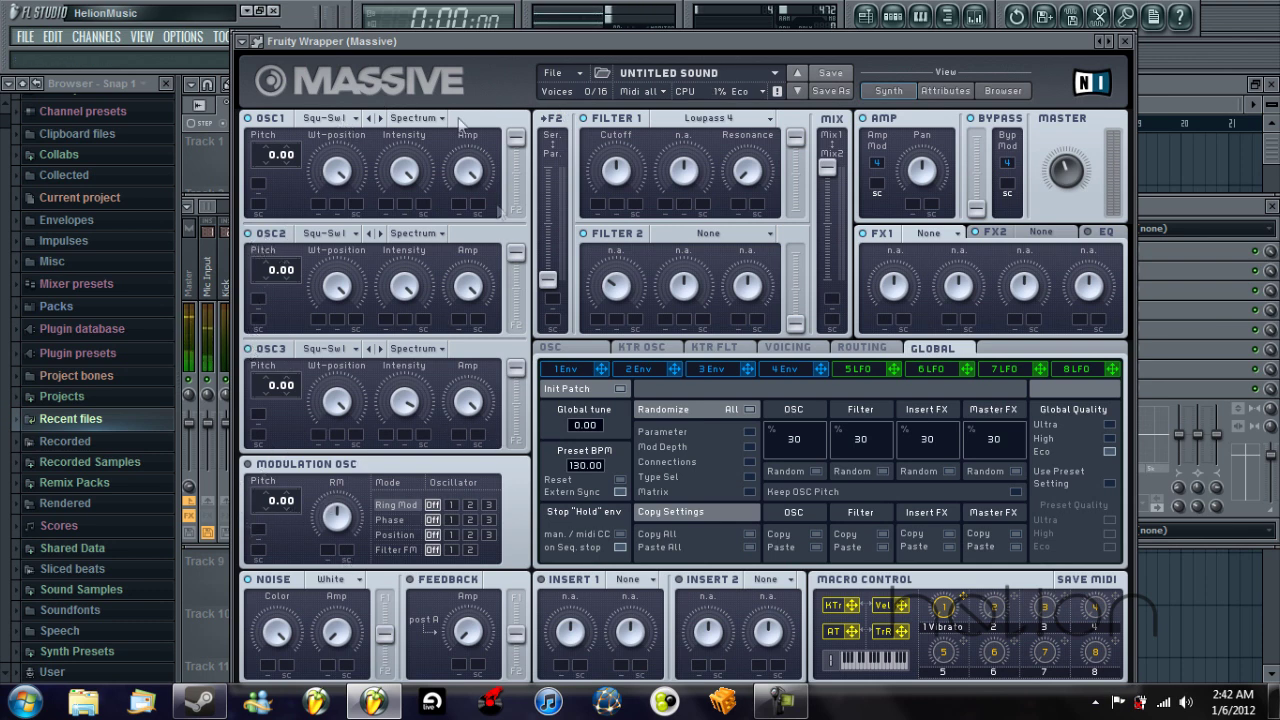
# - Use Square-Saw I wavetables with maximum Wt-position on oscillators 1 and 2, and choose Square-Saw II for oscillator 3
pyautogui.click(348, 119)
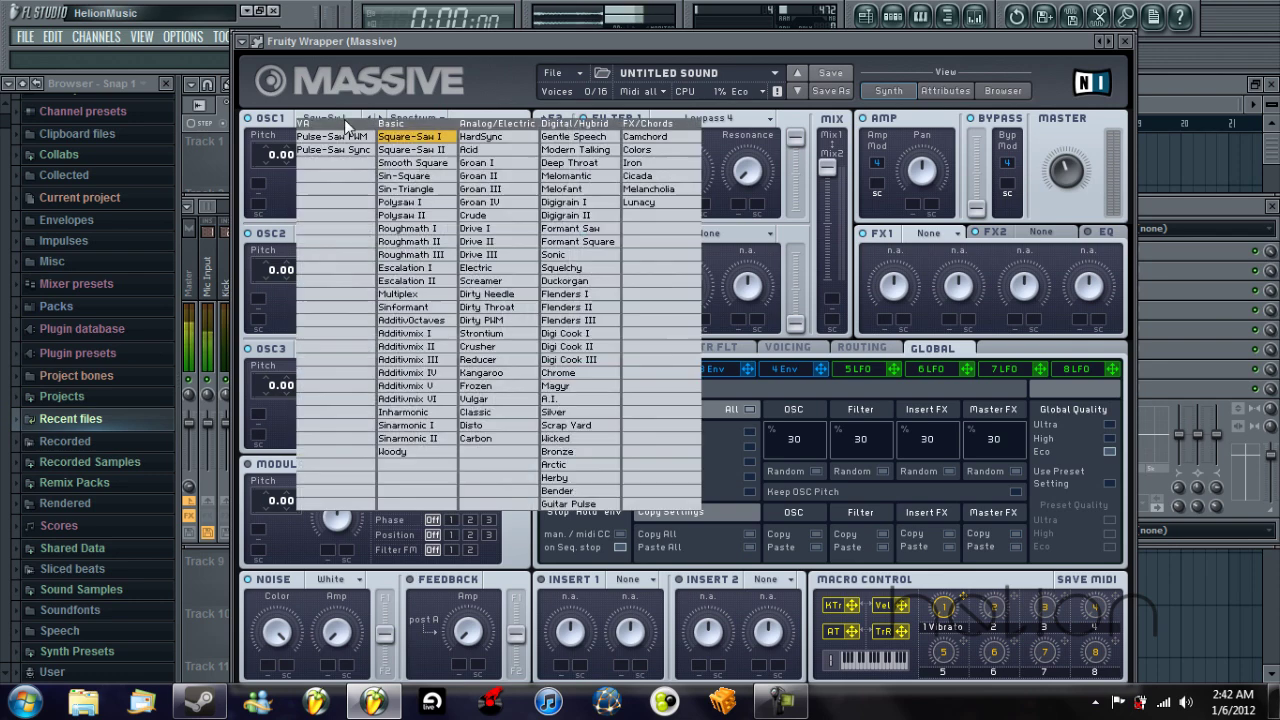
pyautogui.click(435, 146)
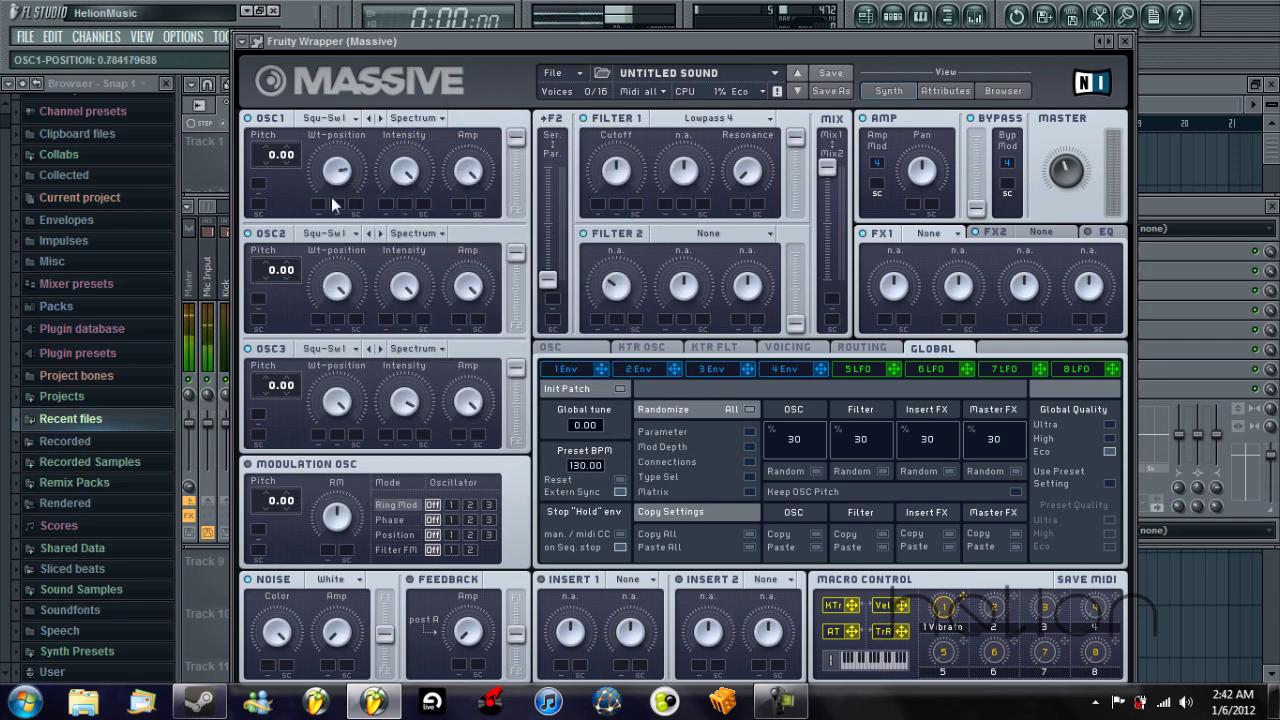
pyautogui.click(337, 236)
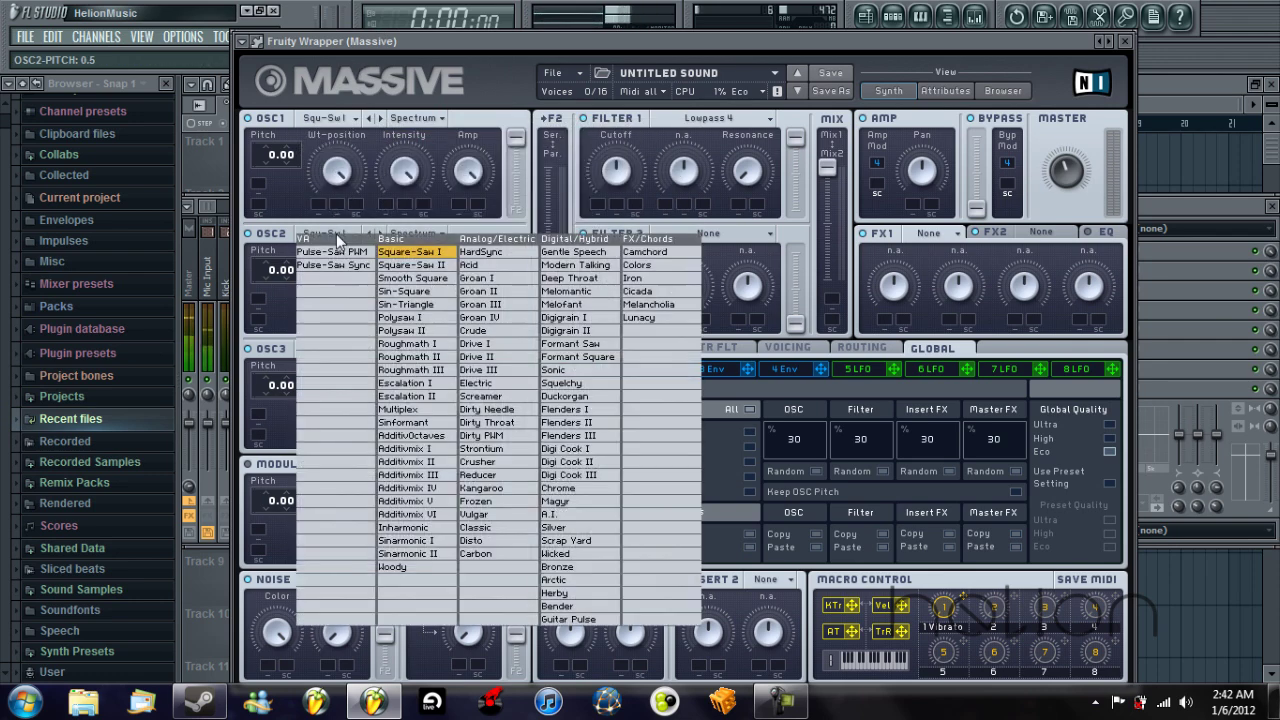
pyautogui.click(437, 253)
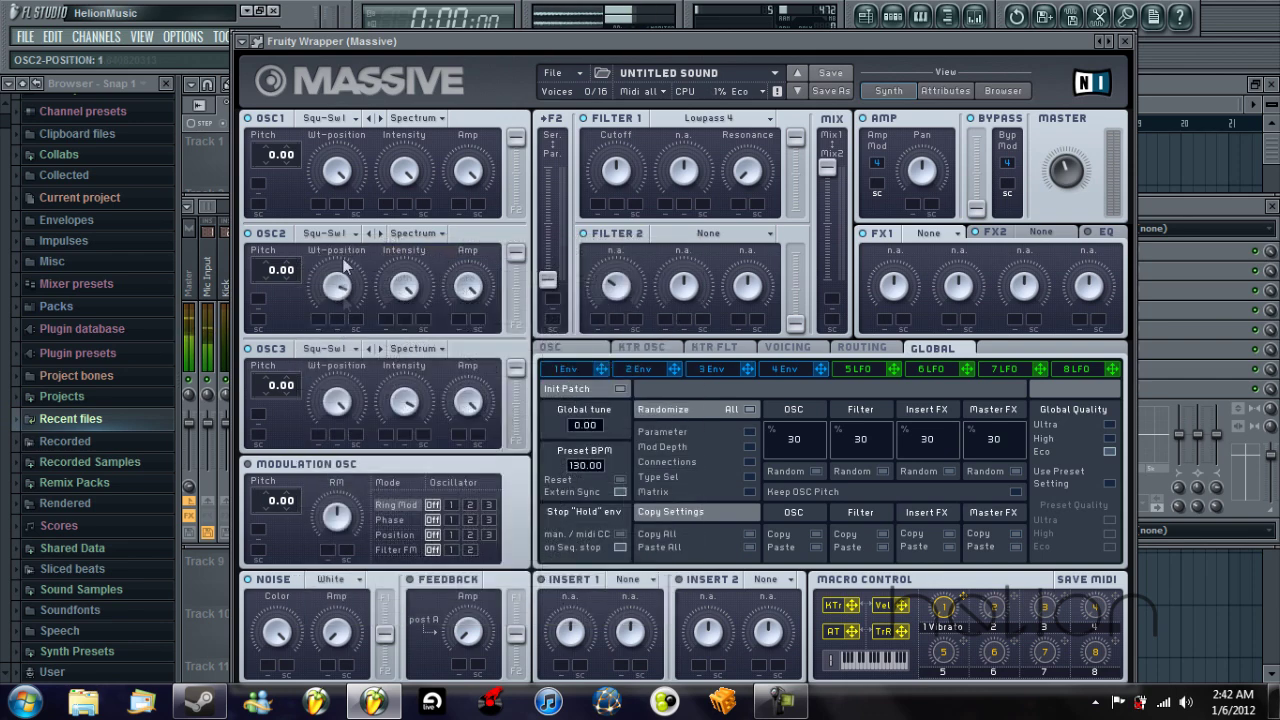
pyautogui.click(318, 350)
pyautogui.click(440, 310)
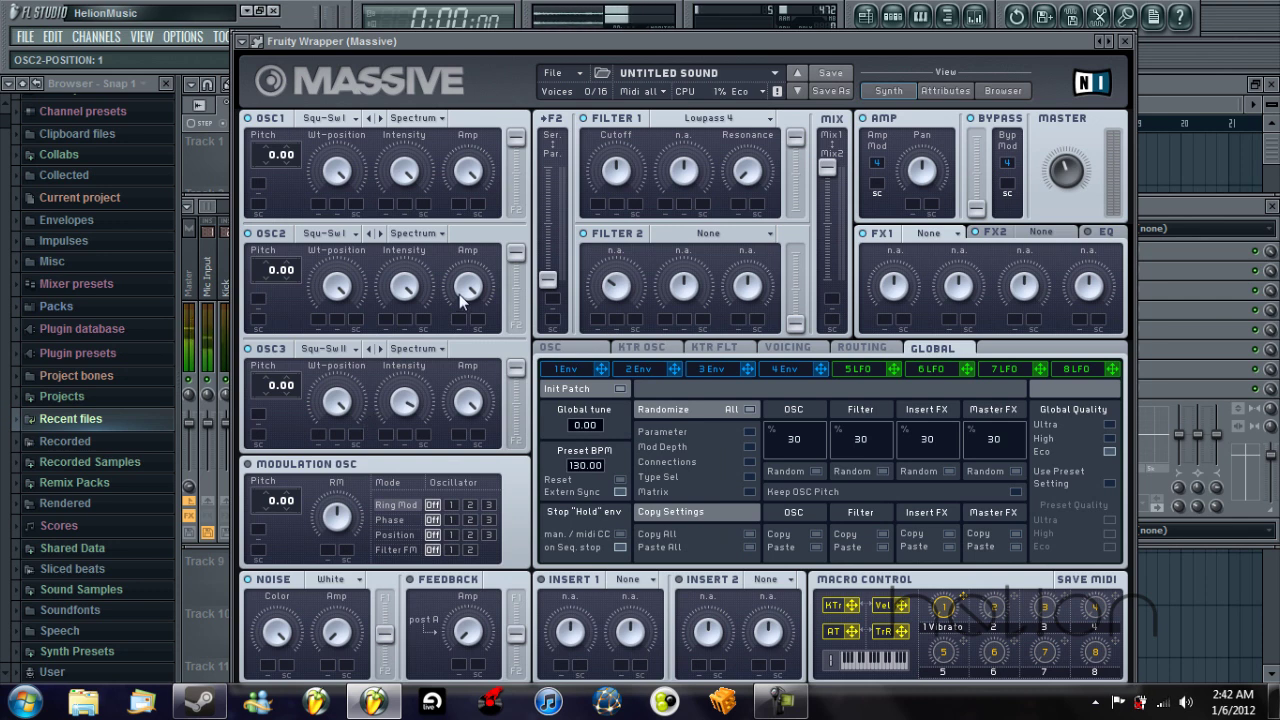
# - Set oscillator 2's amp to about 0.56 and its pitch to -12.00, keeping oscillator 3 in Spectrum mode
pyautogui.moveTo(465, 288); pyautogui.dragTo(493, 369)
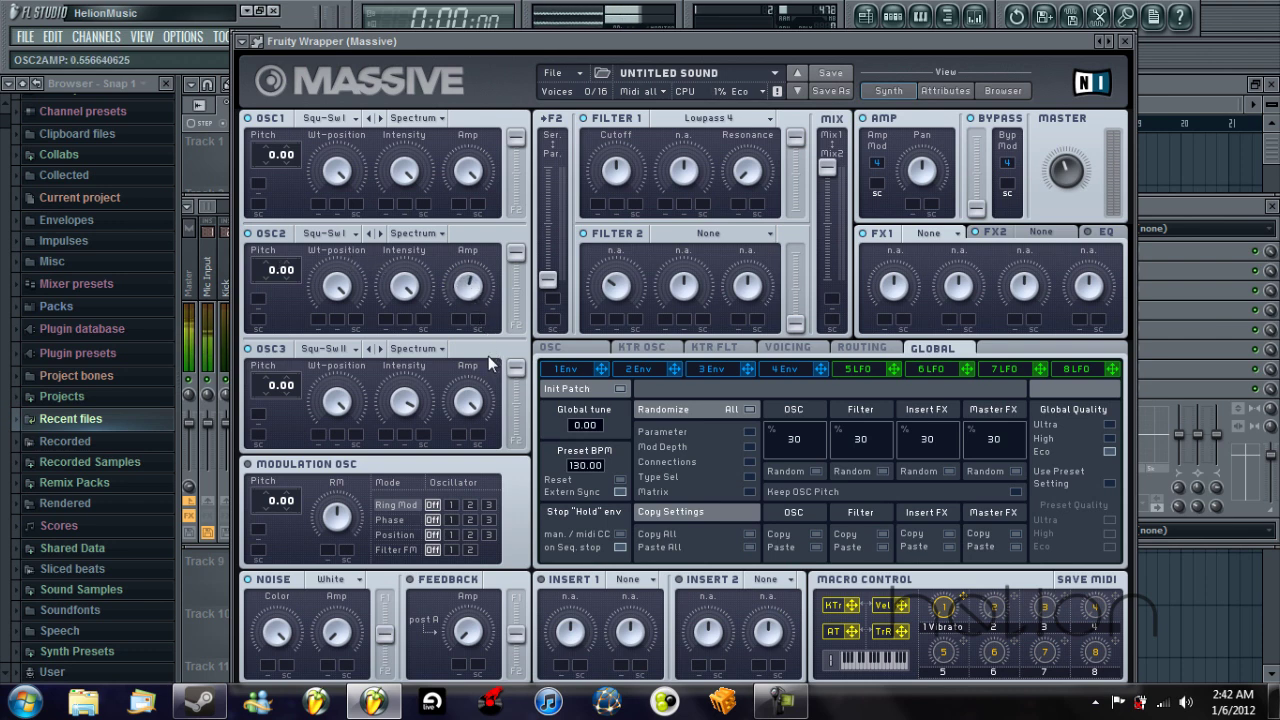
pyautogui.moveTo(257, 286); pyautogui.dragTo(273, 295)
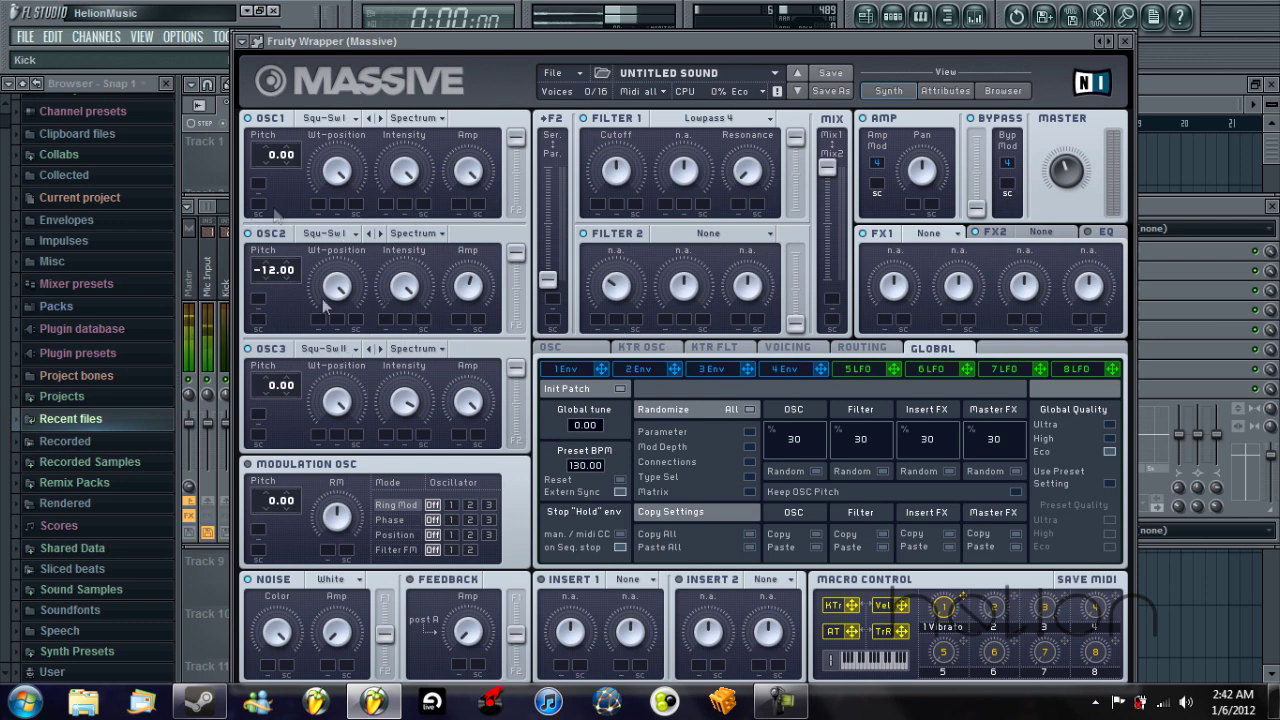
pyautogui.click(418, 349)
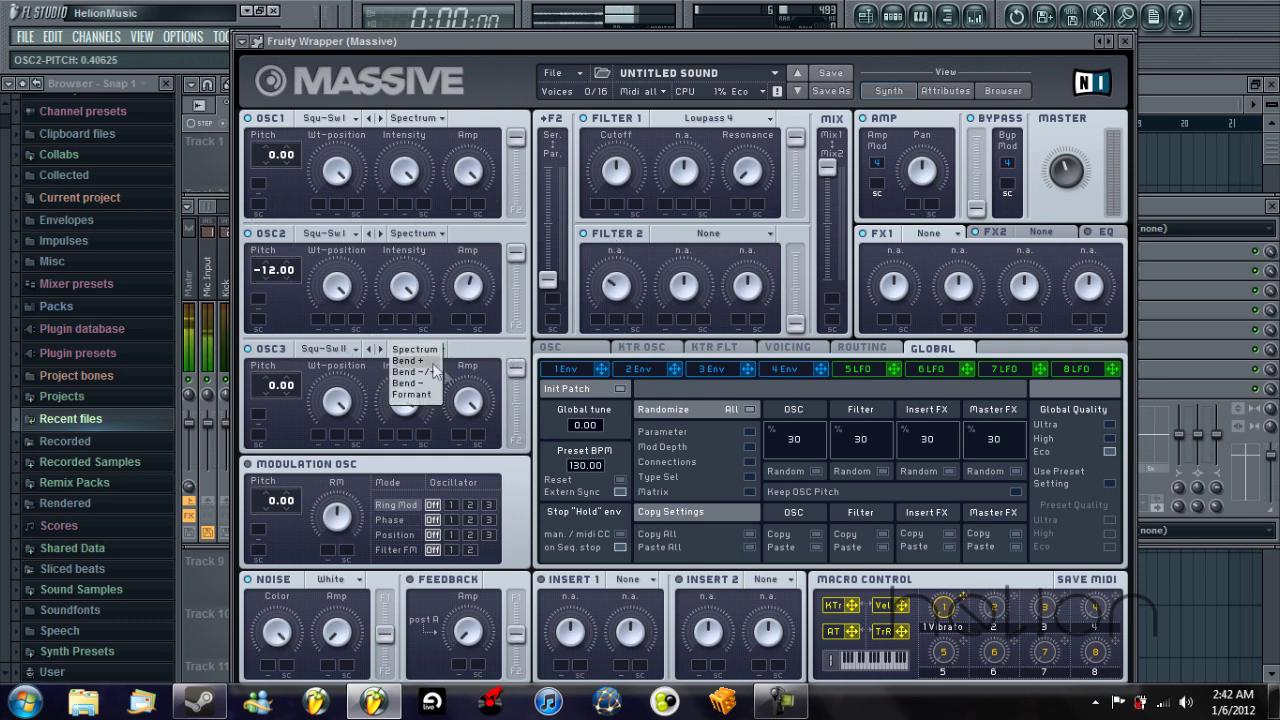
pyautogui.click(420, 350)
pyautogui.click(416, 349)
pyautogui.click(402, 349)
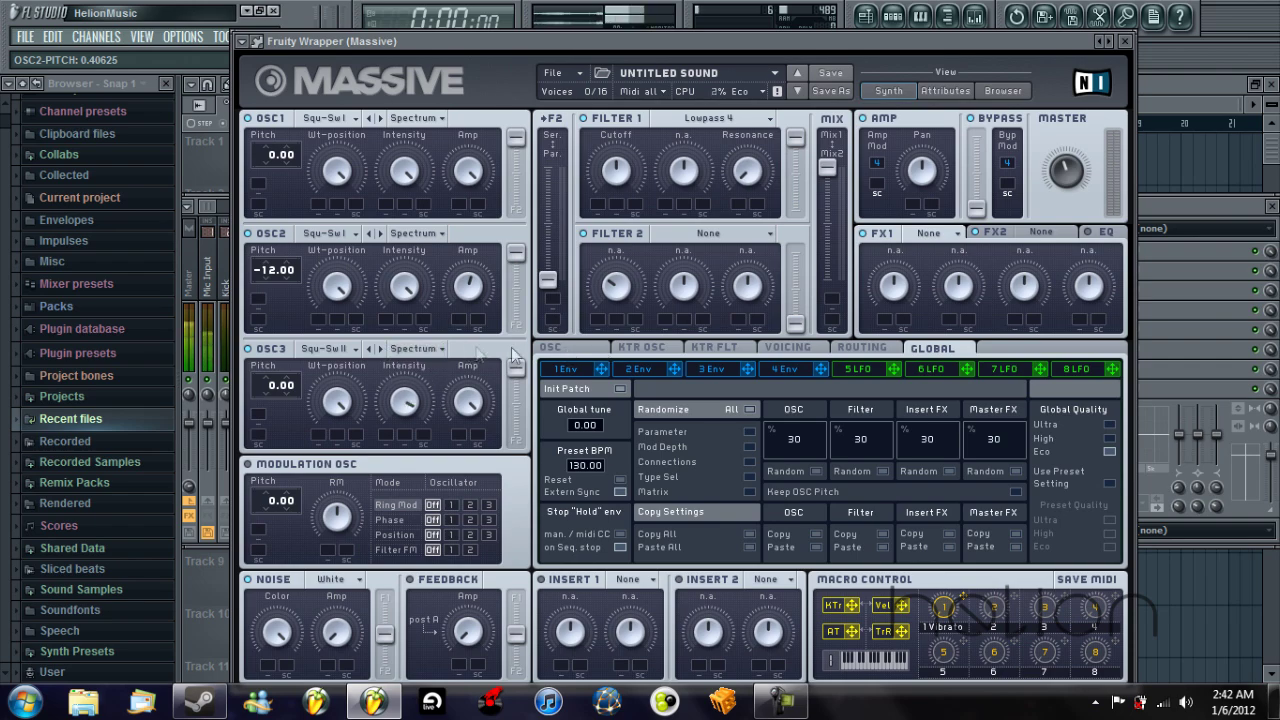
# - In Massive's voicing settings, set the maximum voices to 64 and Unisono to 4
pyautogui.moveTo(725, 47); pyautogui.dragTo(692, 24)
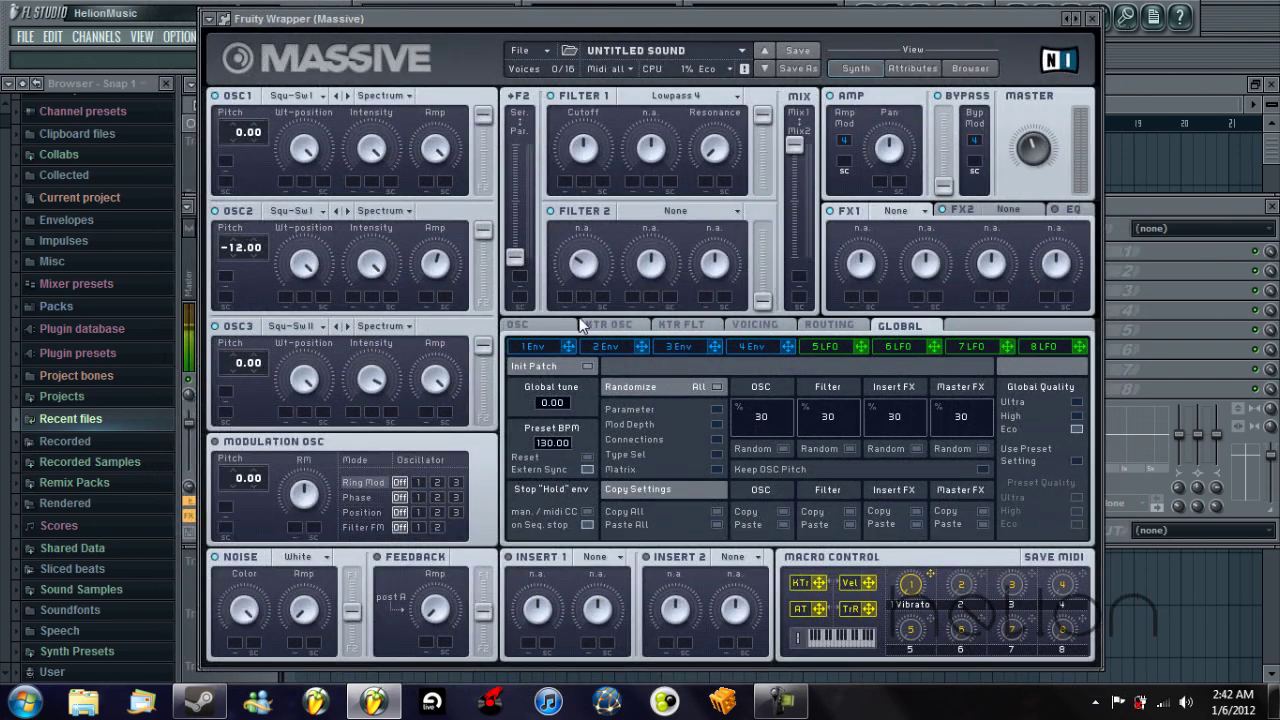
pyautogui.click(742, 324)
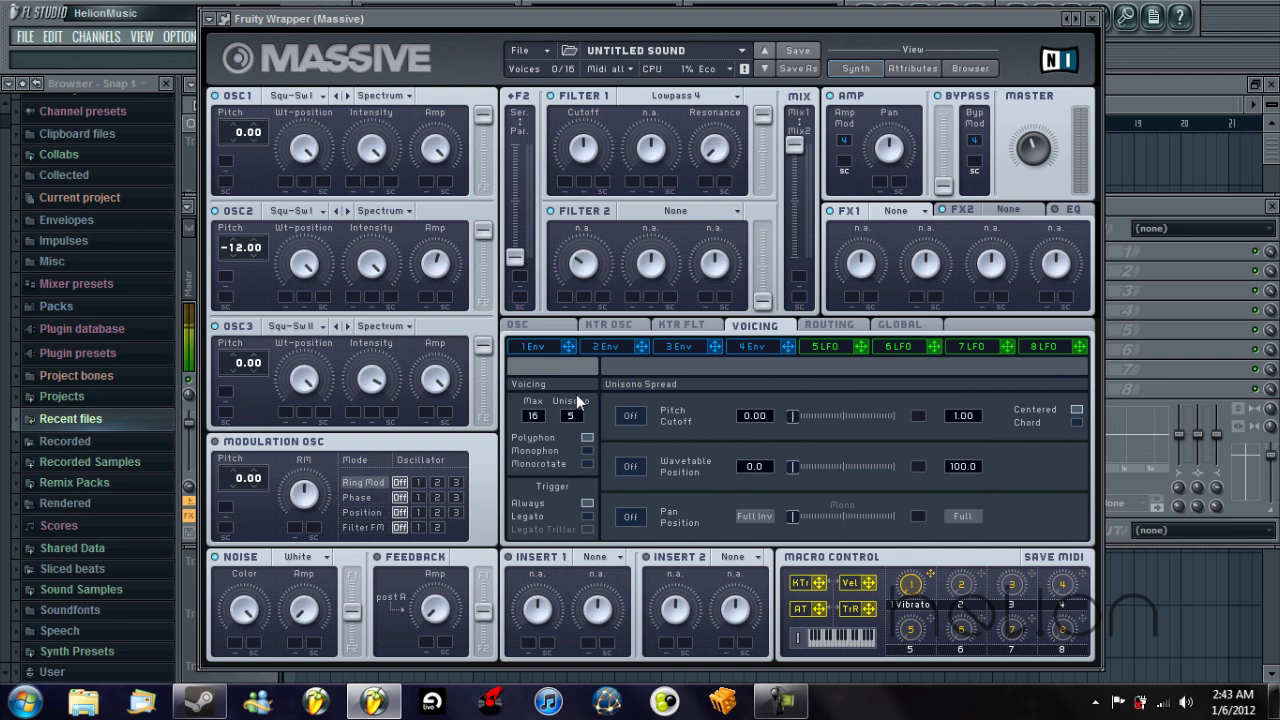
pyautogui.moveTo(577, 400); pyautogui.dragTo(578, 462)
pyautogui.moveTo(534, 414); pyautogui.dragTo(477, 5)
pyautogui.moveTo(534, 419); pyautogui.dragTo(542, 188)
pyautogui.moveTo(637, 25); pyautogui.dragTo(611, 26)
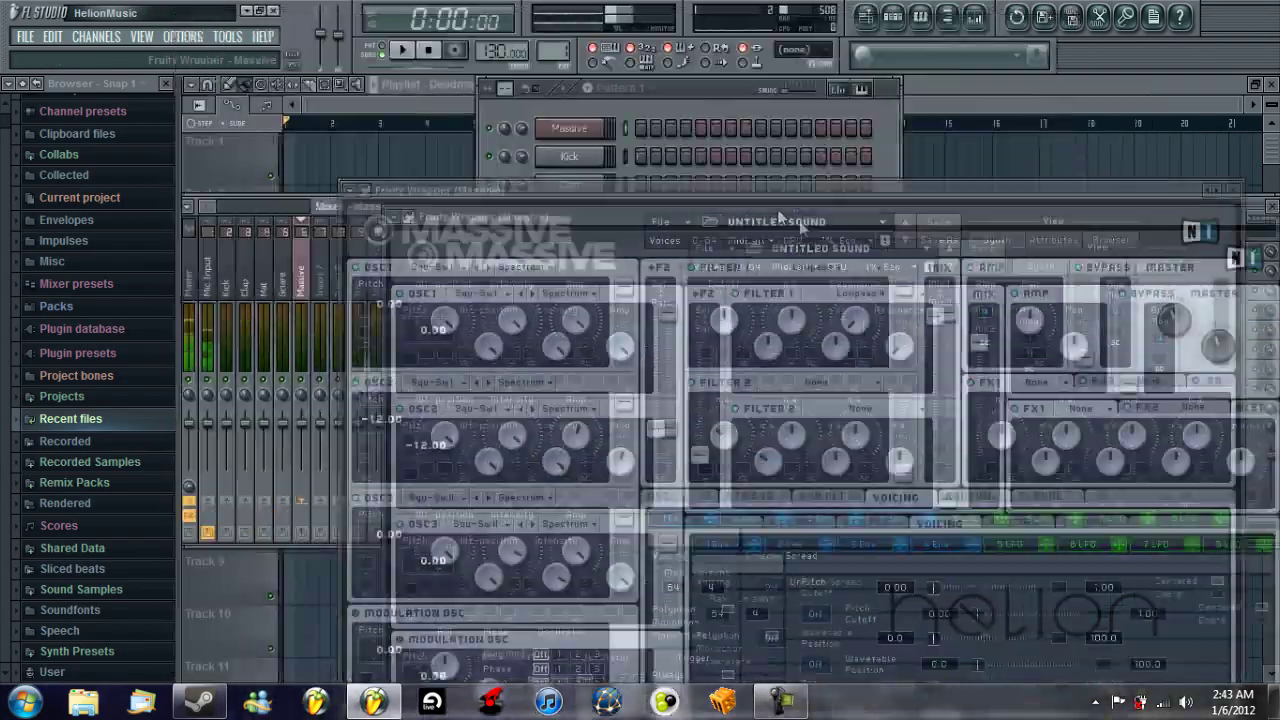
pyautogui.moveTo(800, 224); pyautogui.dragTo(534, 22)
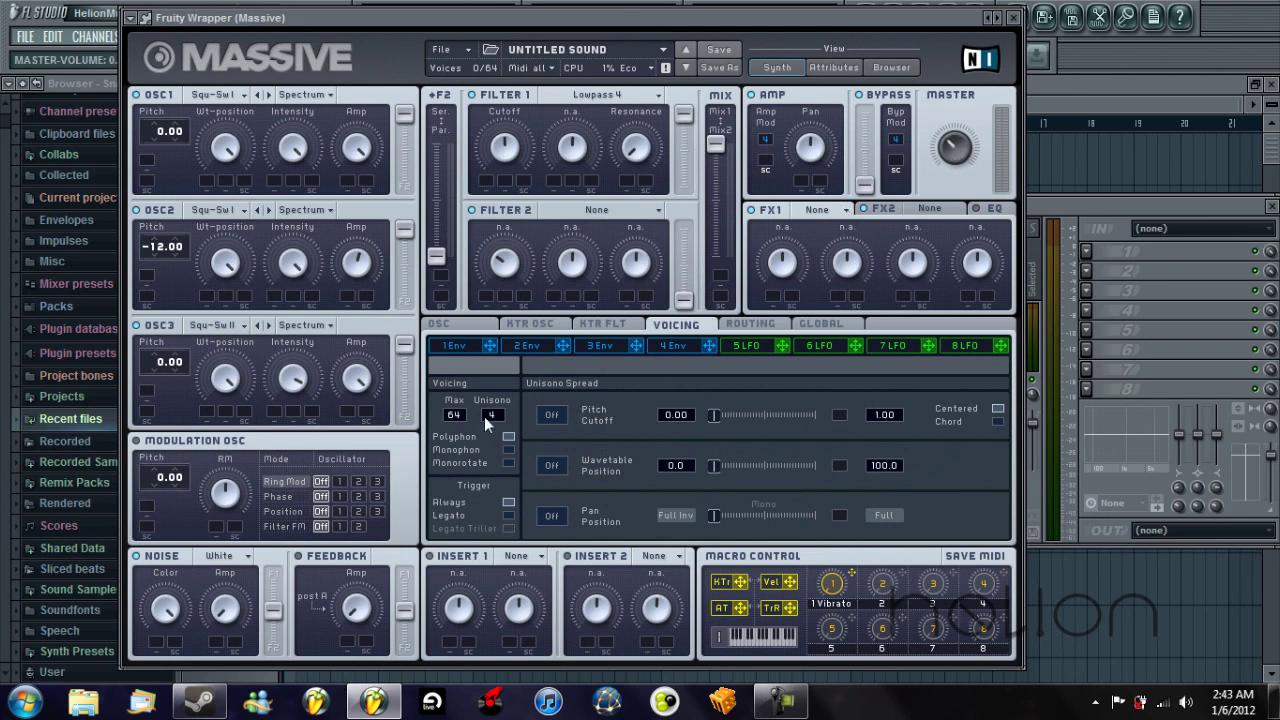
pyautogui.moveTo(490, 407); pyautogui.dragTo(502, 389)
# - Enable the Pitch Cutoff and Pan Position unisono spreads and set the pan spread to its maximum
pyautogui.click(552, 415)
pyautogui.moveTo(589, 15); pyautogui.dragTo(659, 17)
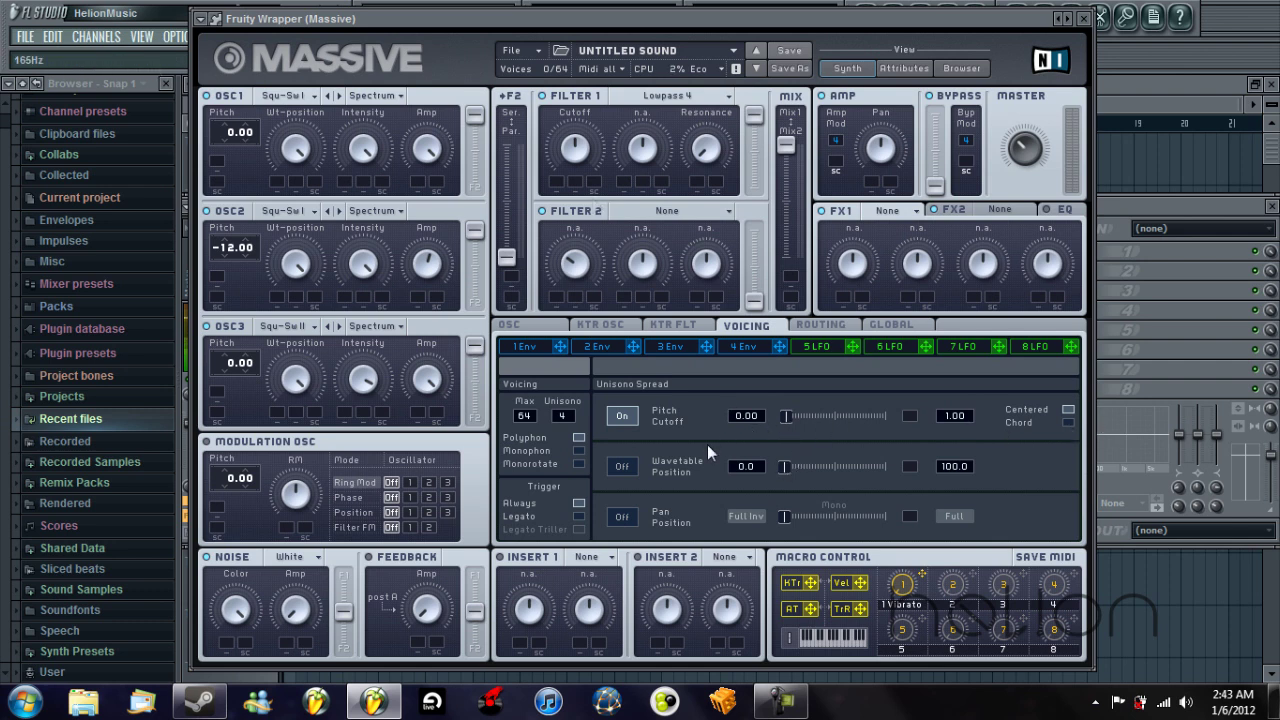
pyautogui.click(619, 518)
pyautogui.moveTo(784, 515); pyautogui.dragTo(885, 516)
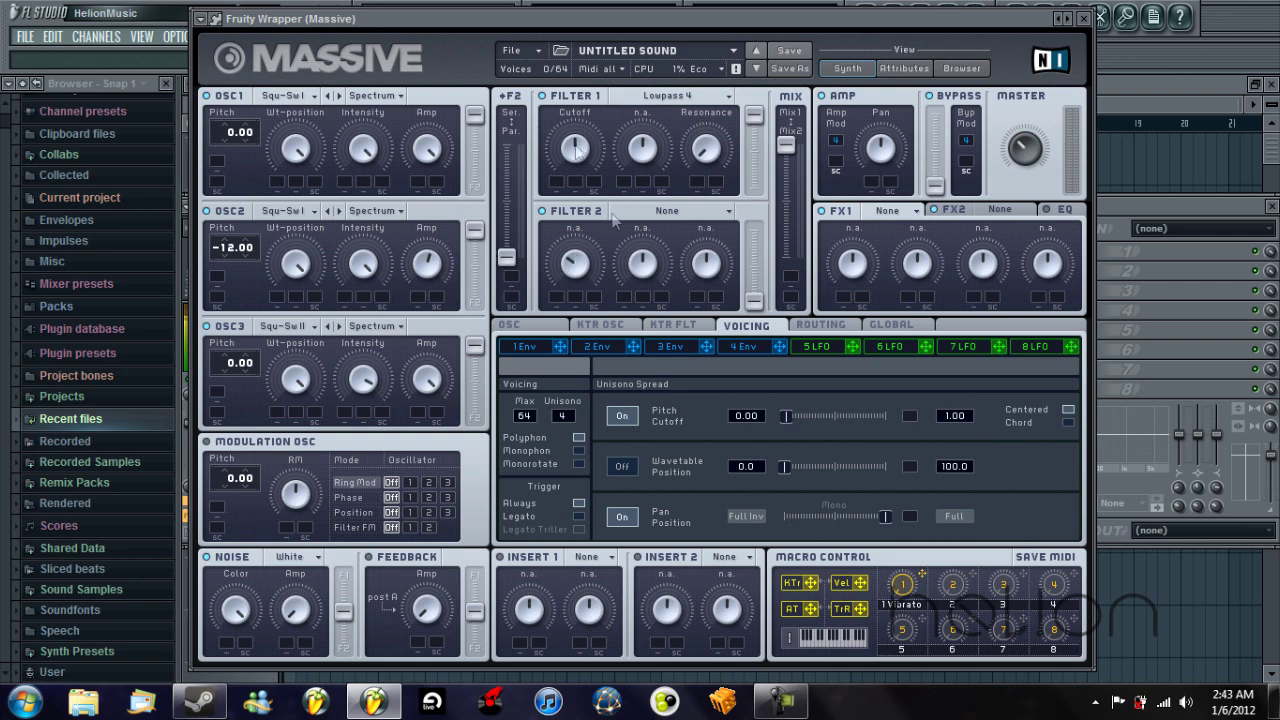
pyautogui.press('q')
# - Assign envelope 2 to Filter 1's cutoff and give it a negative modulation range reaching down from the knob's midpoint
pyautogui.click(593, 350)
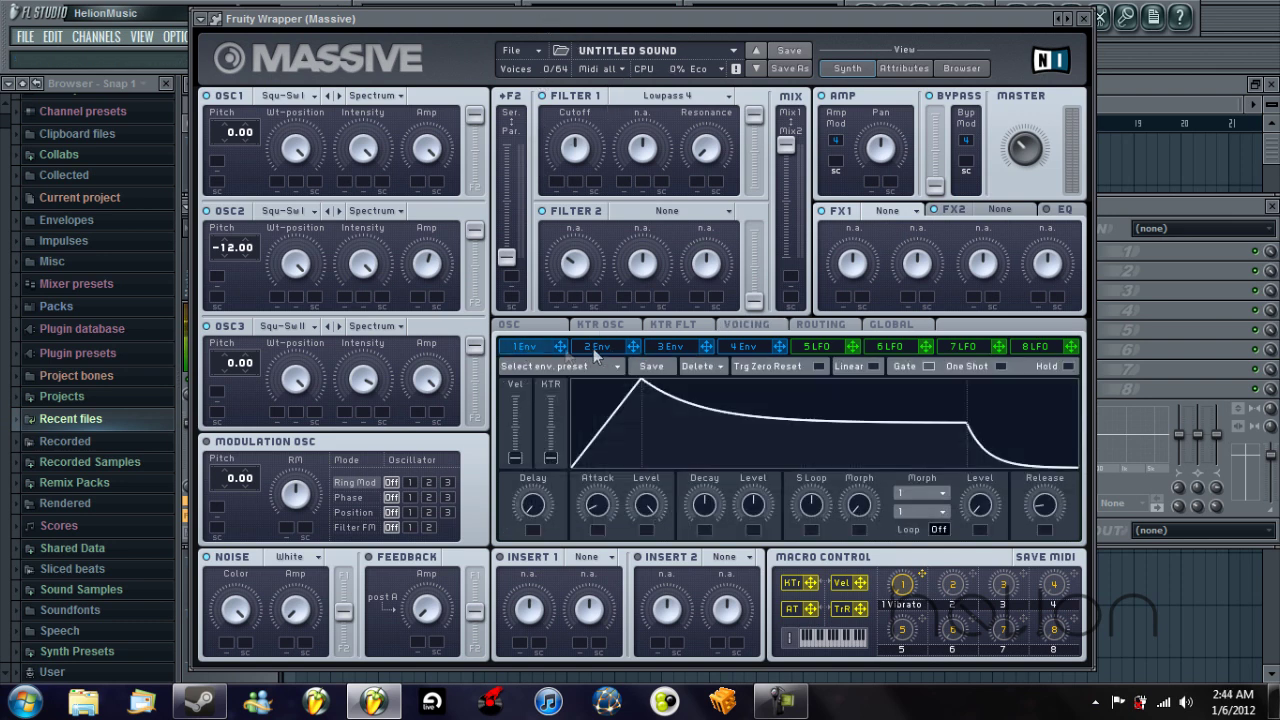
pyautogui.click(592, 347)
pyautogui.click(661, 347)
pyautogui.click(549, 347)
pyautogui.click(587, 348)
pyautogui.click(665, 346)
pyautogui.click(553, 347)
pyautogui.click(598, 346)
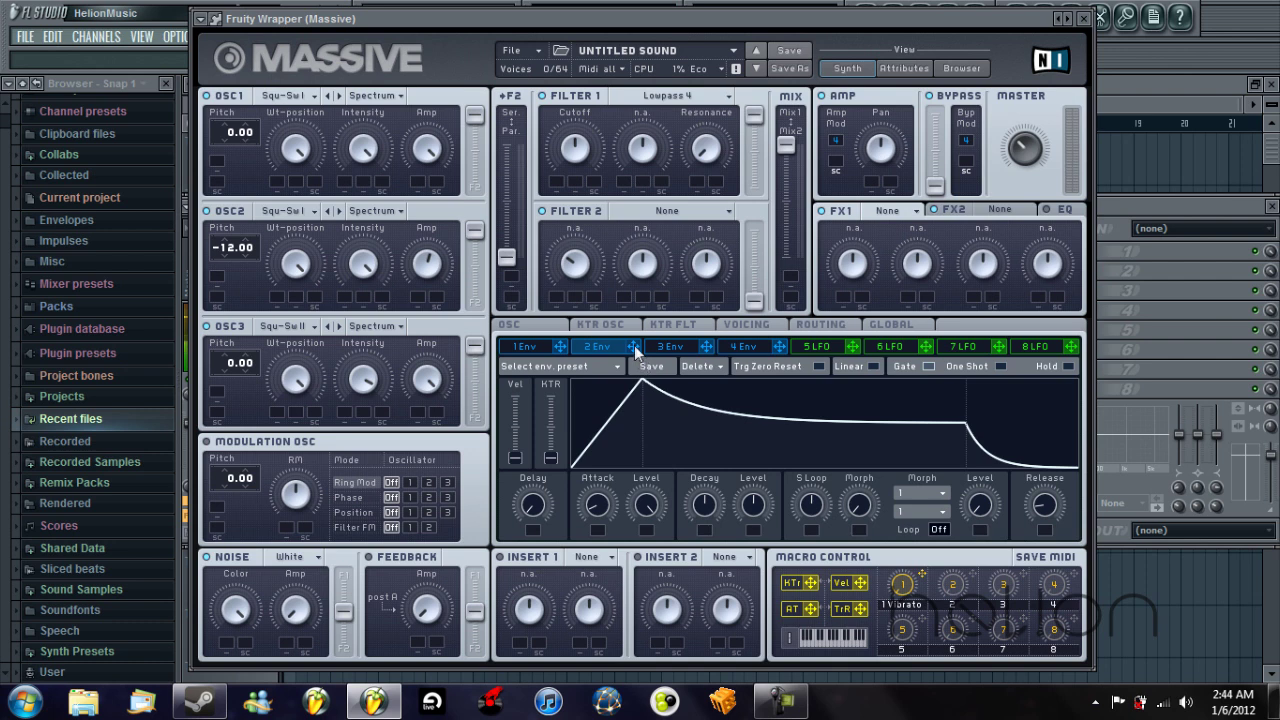
pyautogui.moveTo(636, 348); pyautogui.dragTo(581, 219)
pyautogui.moveTo(571, 146)
pyautogui.mouseDown()
pyautogui.moveTo(581, 214)
pyautogui.moveTo(577, 143)
pyautogui.mouseUp()
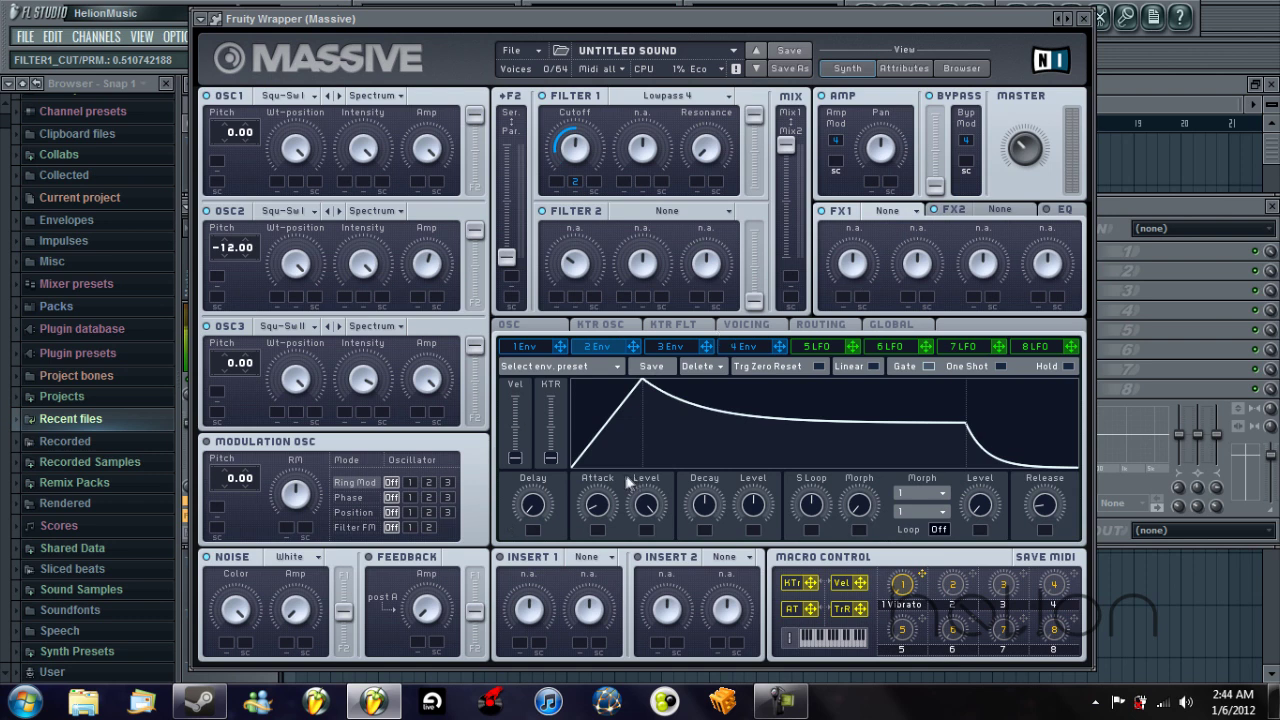
# - Shape envelope 2 with an attack of about 0.46, the decay level at maximum and a release of about 0.41
pyautogui.moveTo(604, 505); pyautogui.dragTo(591, 447)
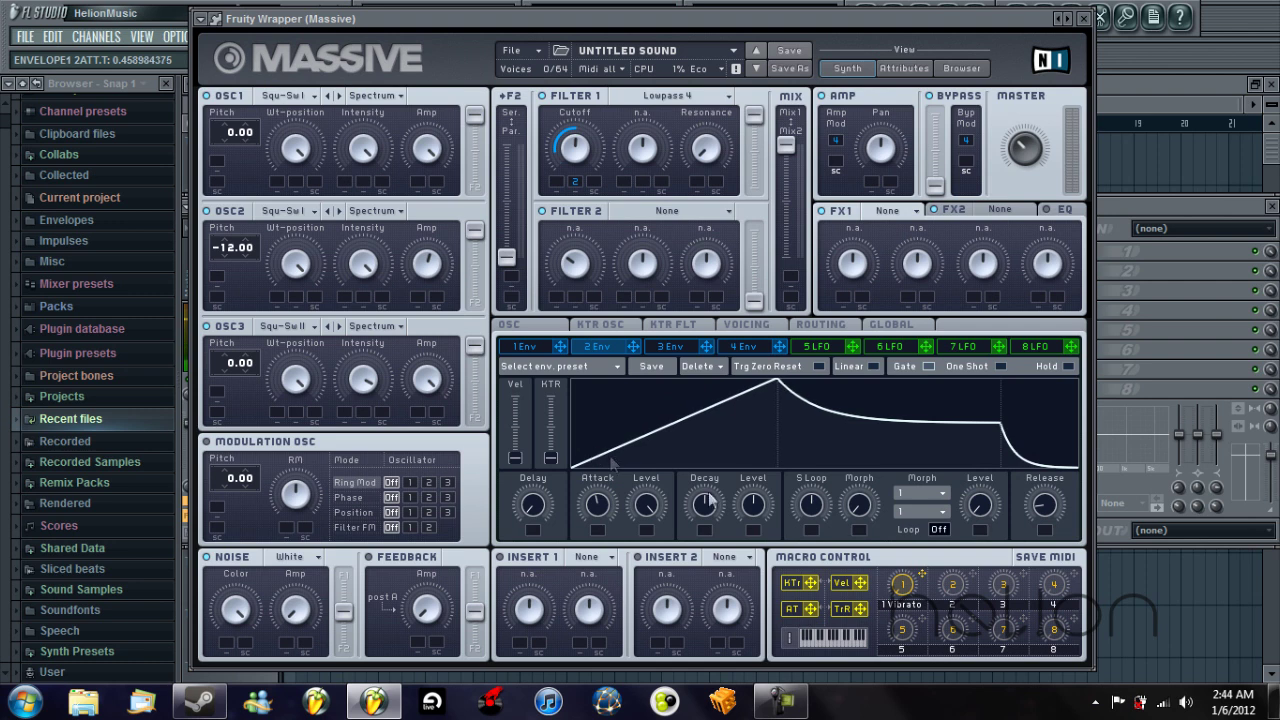
pyautogui.moveTo(752, 513); pyautogui.dragTo(752, 410)
pyautogui.moveTo(1044, 506); pyautogui.dragTo(1039, 469)
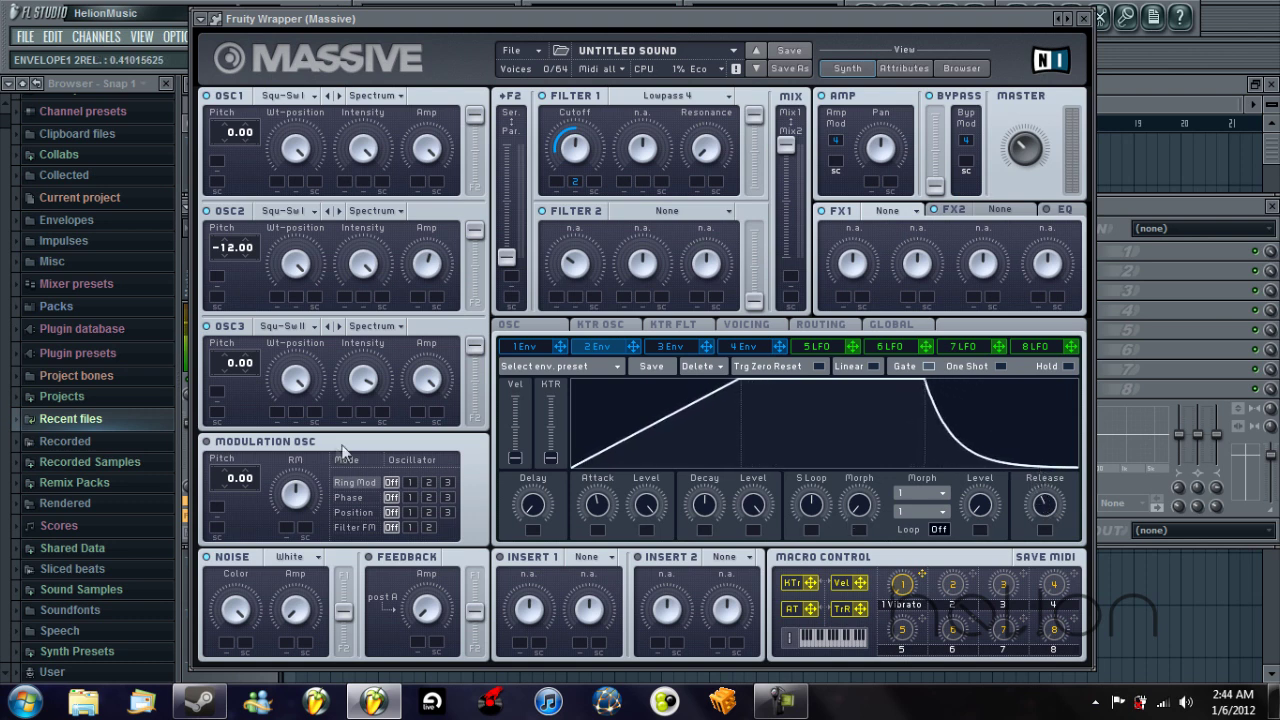
pyautogui.click(710, 150)
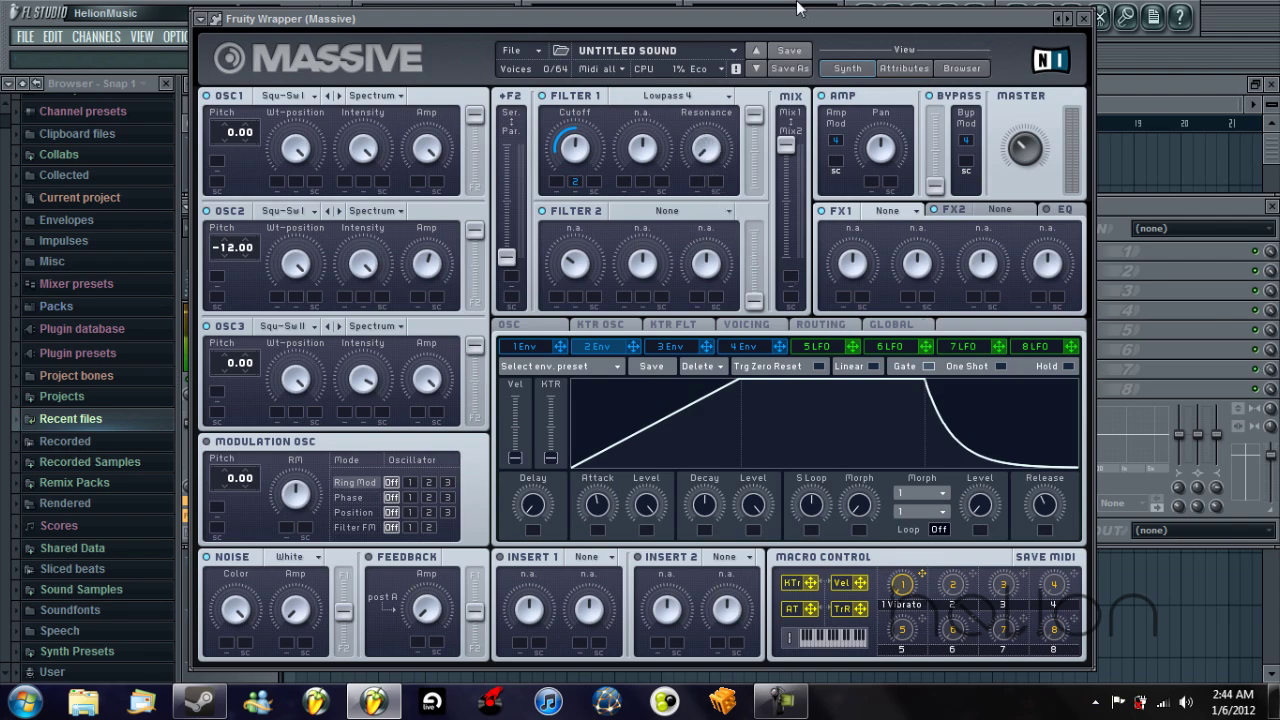
# - Shorten envelope 4's attack to a quick rise and lengthen its release to about 0.35
pyautogui.moveTo(812, 22); pyautogui.dragTo(798, 15)
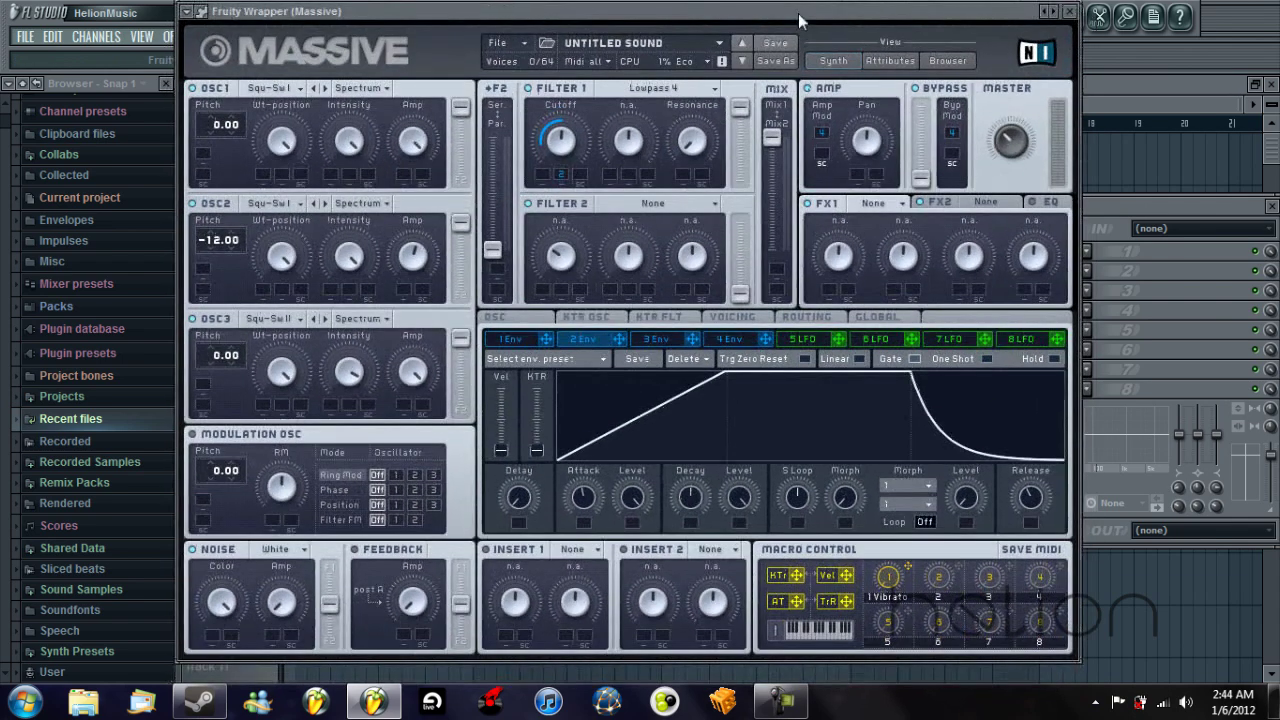
pyautogui.click(728, 341)
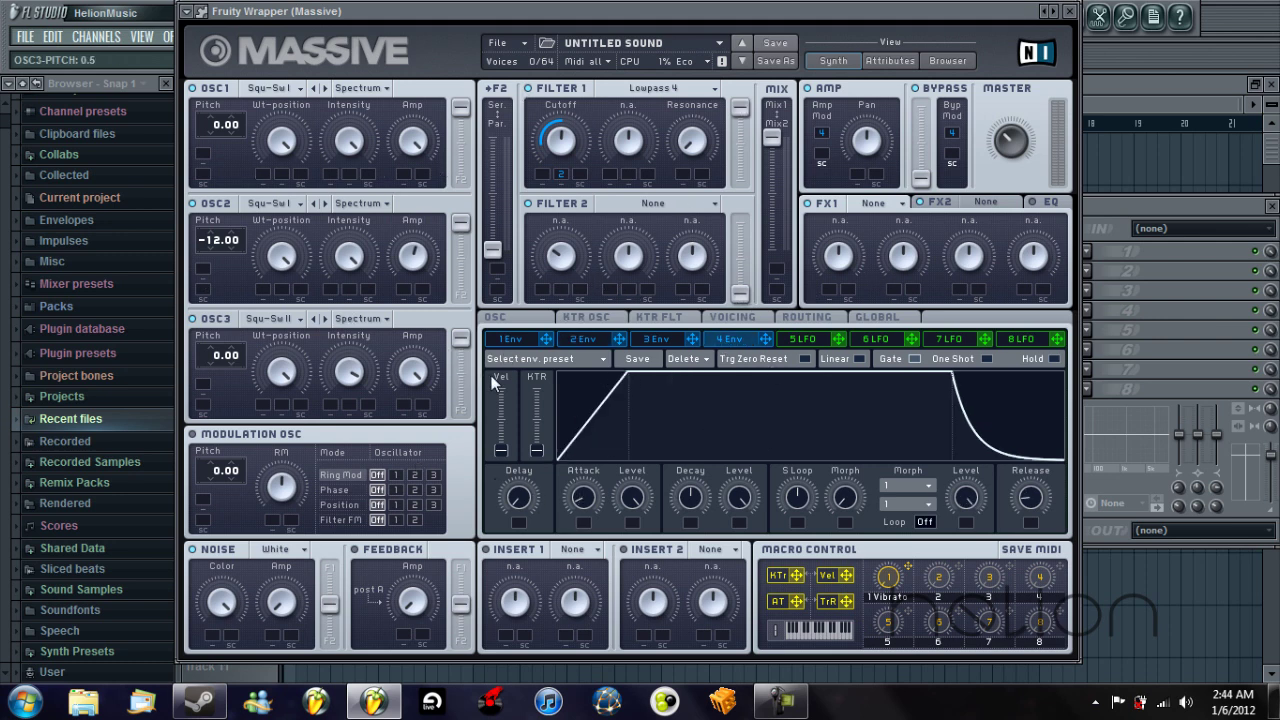
pyautogui.moveTo(587, 495); pyautogui.dragTo(587, 514)
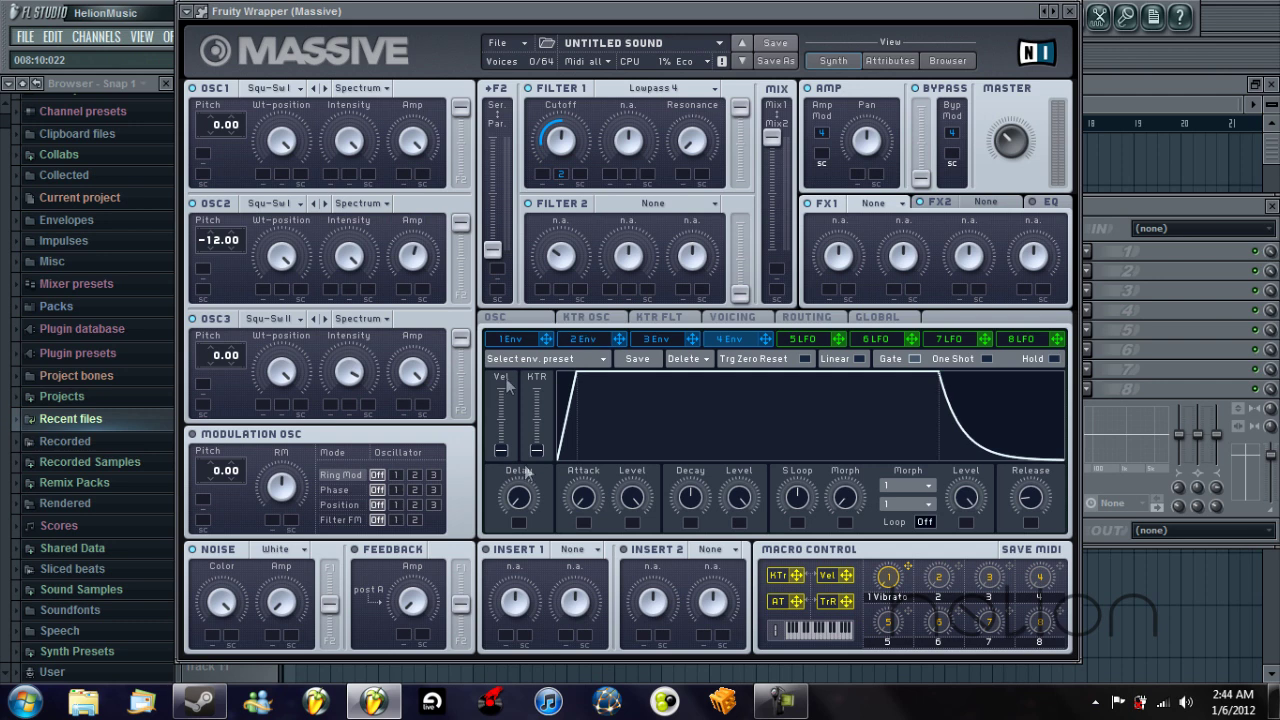
pyautogui.moveTo(1033, 503); pyautogui.dragTo(1019, 469)
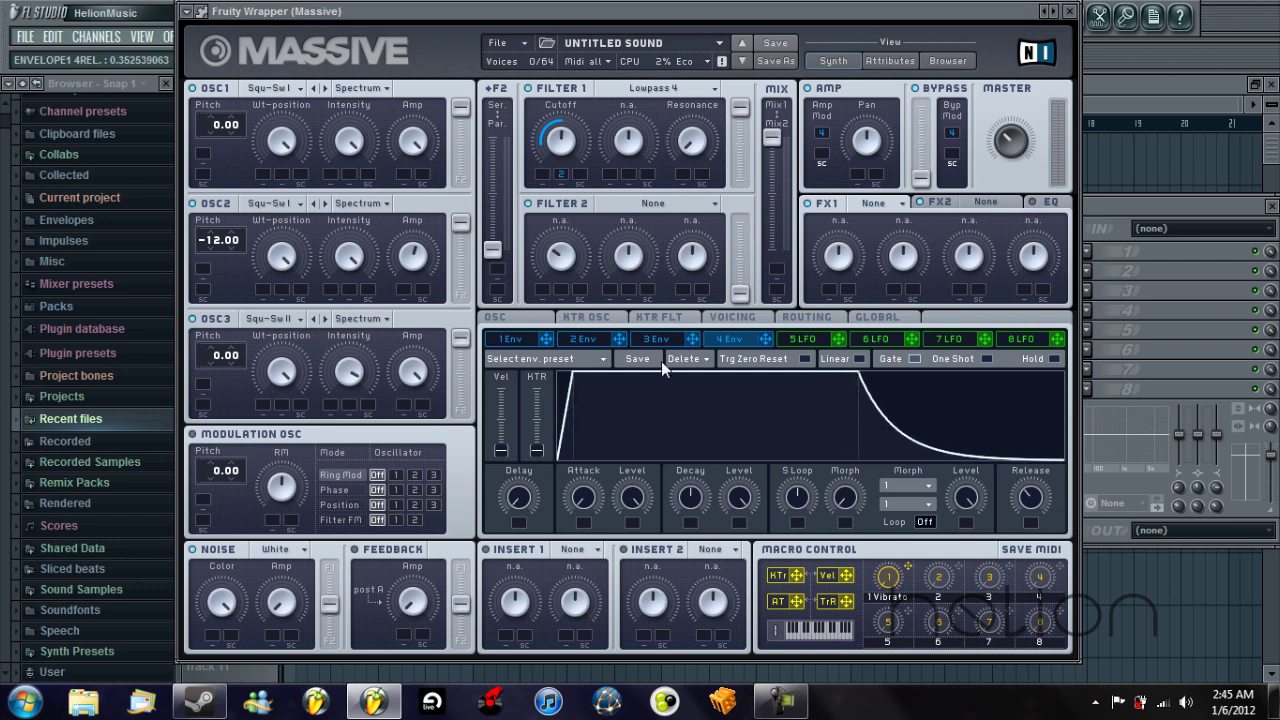
# - Raise envelope 2's release to about 0.44, checking it against envelope 4
pyautogui.click(600, 340)
pyautogui.moveTo(1028, 497); pyautogui.dragTo(1029, 488)
pyautogui.click(726, 343)
pyautogui.click(600, 340)
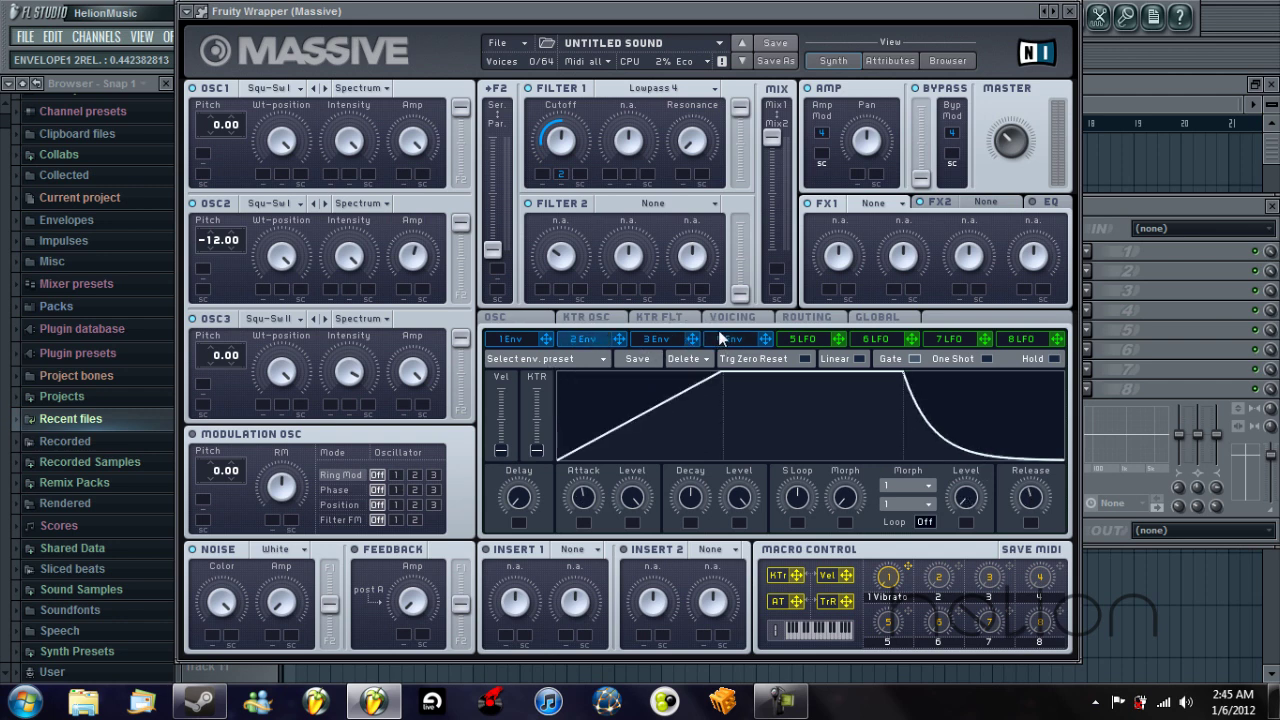
# - Compare the shapes of envelopes 2 and 4, and view envelope 1
pyautogui.click(736, 342)
pyautogui.click(743, 501)
pyautogui.click(577, 344)
pyautogui.click(730, 345)
pyautogui.click(594, 344)
pyautogui.click(752, 344)
pyautogui.click(583, 343)
pyautogui.click(528, 344)
pyautogui.moveTo(728, 11)
pyautogui.mouseDown()
pyautogui.moveTo(762, 137)
pyautogui.moveTo(741, 26)
pyautogui.mouseUp()
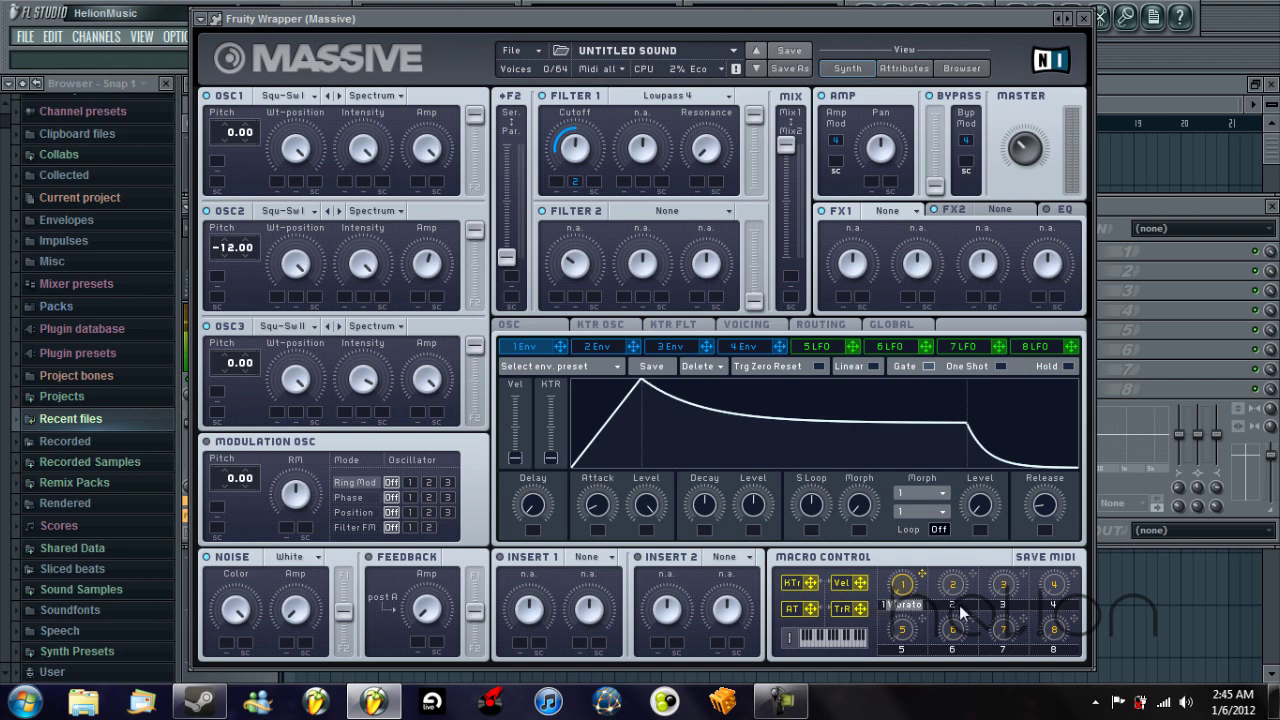
# - Review the patch's voicing and global settings
pyautogui.press('s')
pyautogui.click(553, 330)
pyautogui.click(688, 329)
pyautogui.click(748, 326)
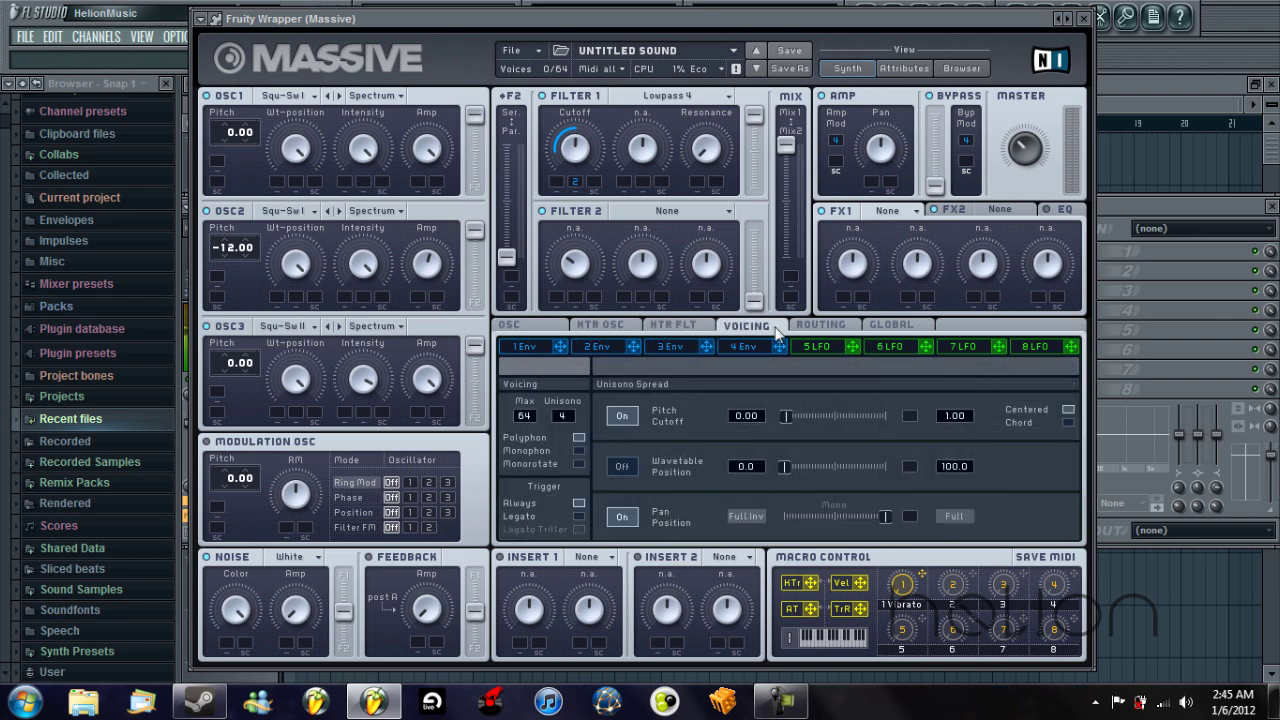
pyautogui.click(890, 326)
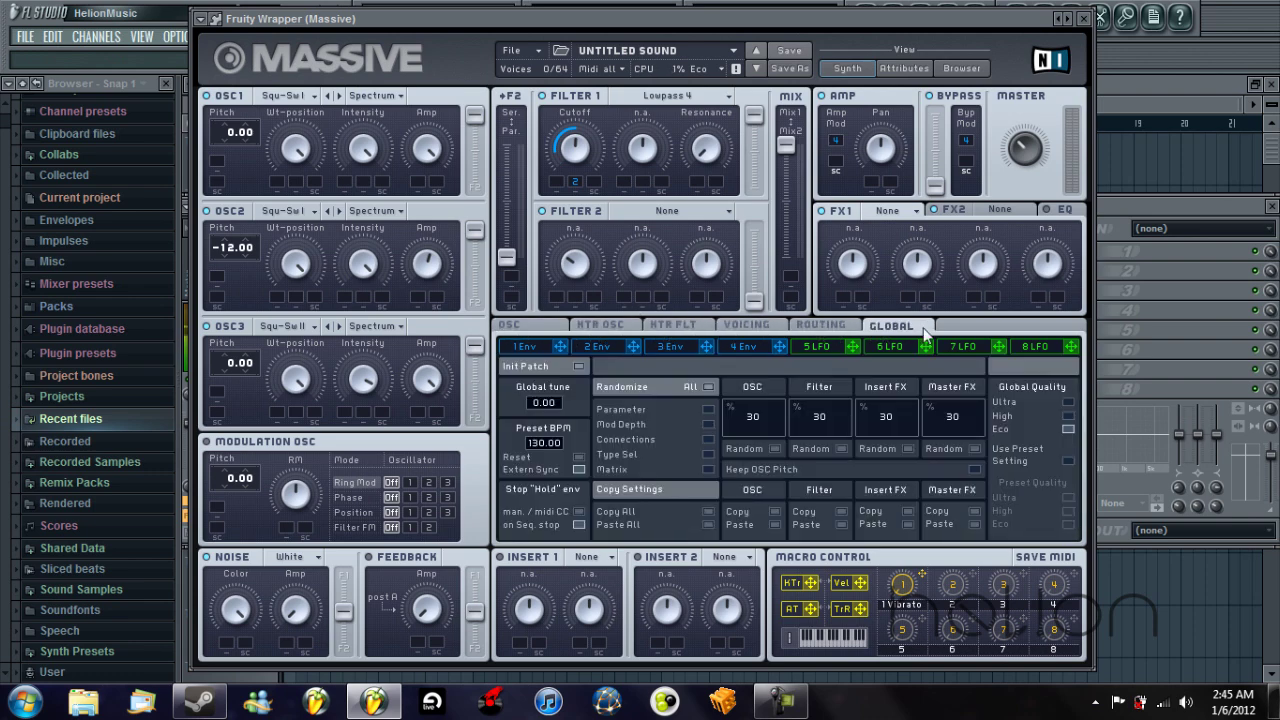
pyautogui.click(742, 328)
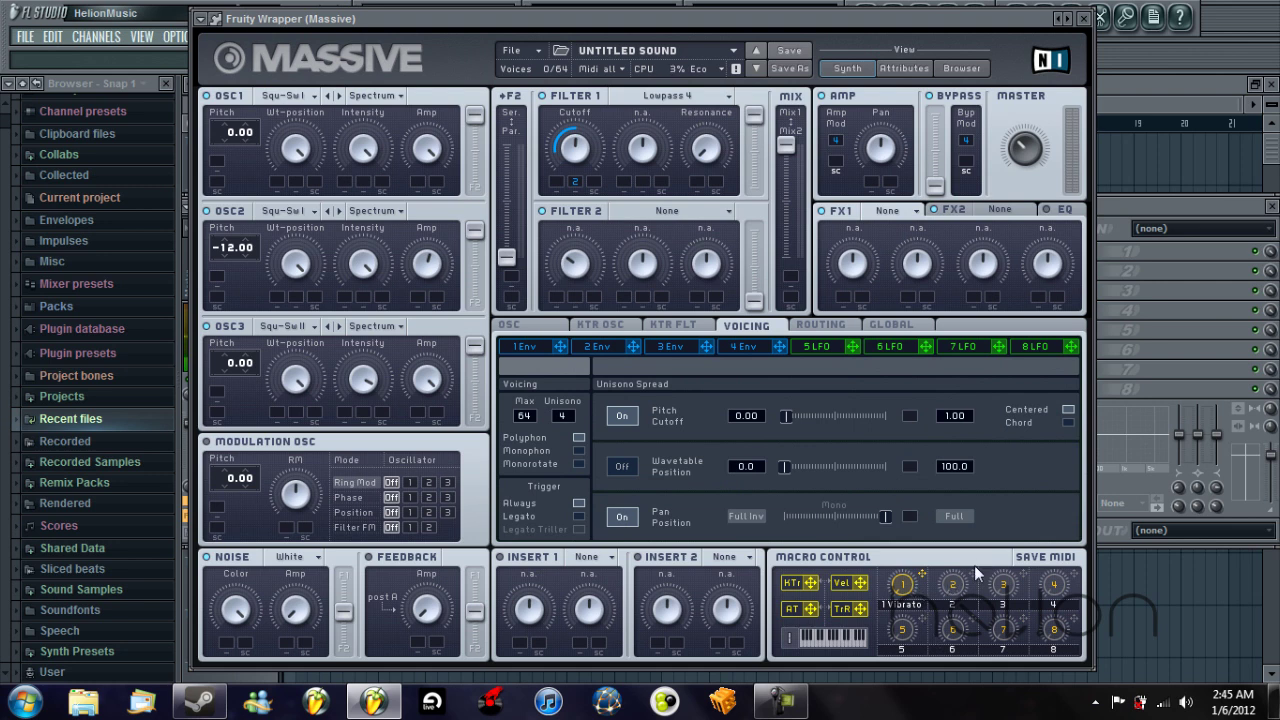
# - Assign macro 2 to envelope 2's attack and release and to Filter 1's cutoff, each with a positive modulation range
pyautogui.click(599, 348)
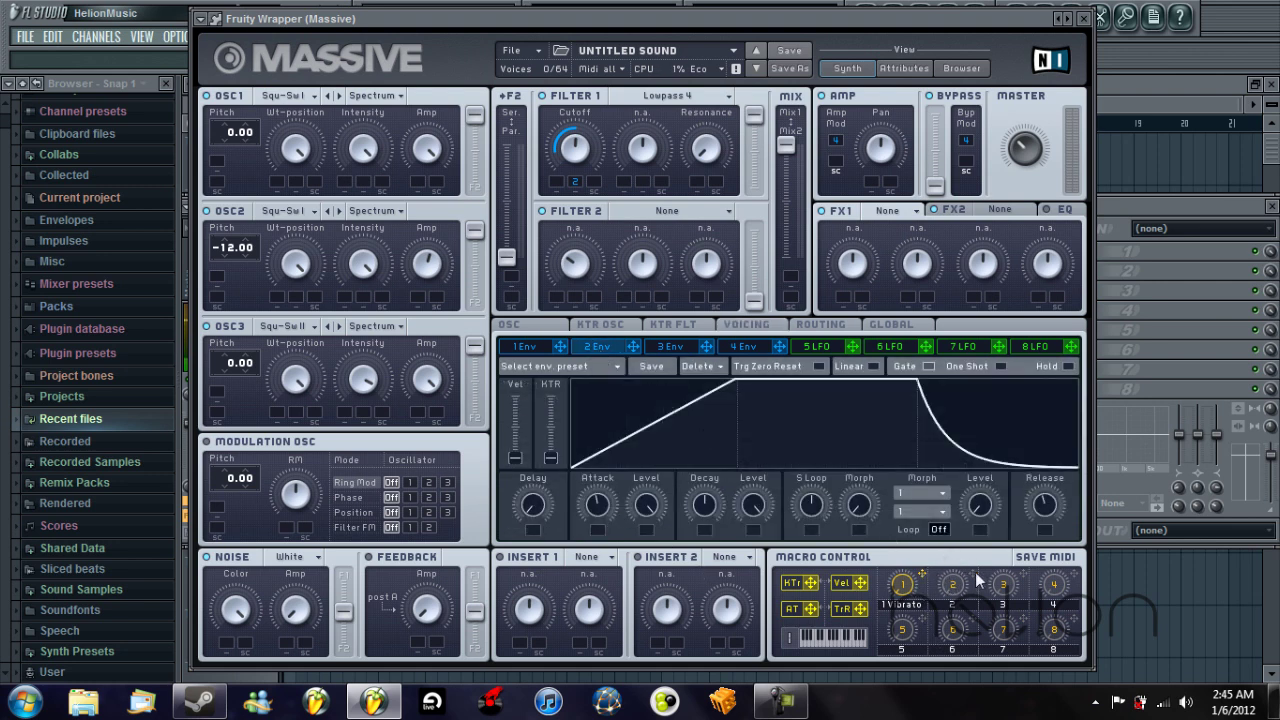
pyautogui.moveTo(978, 585); pyautogui.dragTo(600, 537)
pyautogui.moveTo(975, 577); pyautogui.dragTo(1045, 532)
pyautogui.moveTo(561, 187); pyautogui.dragTo(548, 147)
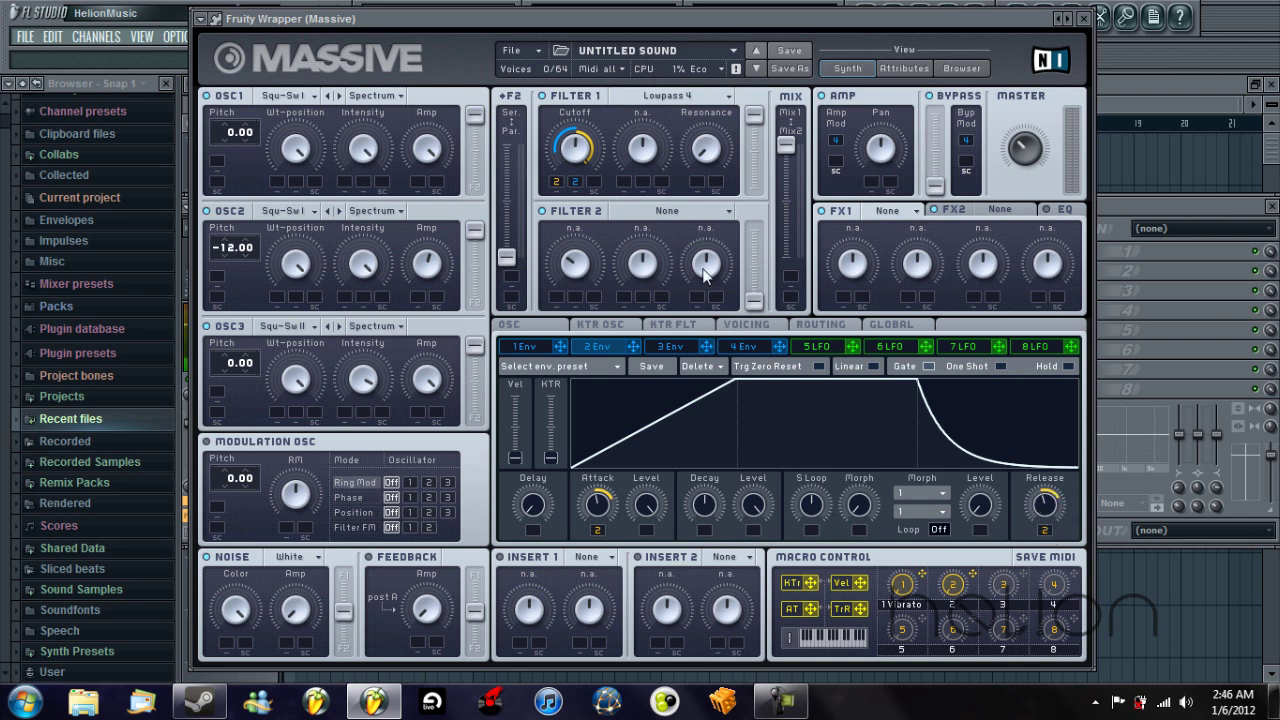
# - Assign macro 2 to envelope 4's release with a positive modulation range and play test notes
pyautogui.click(745, 347)
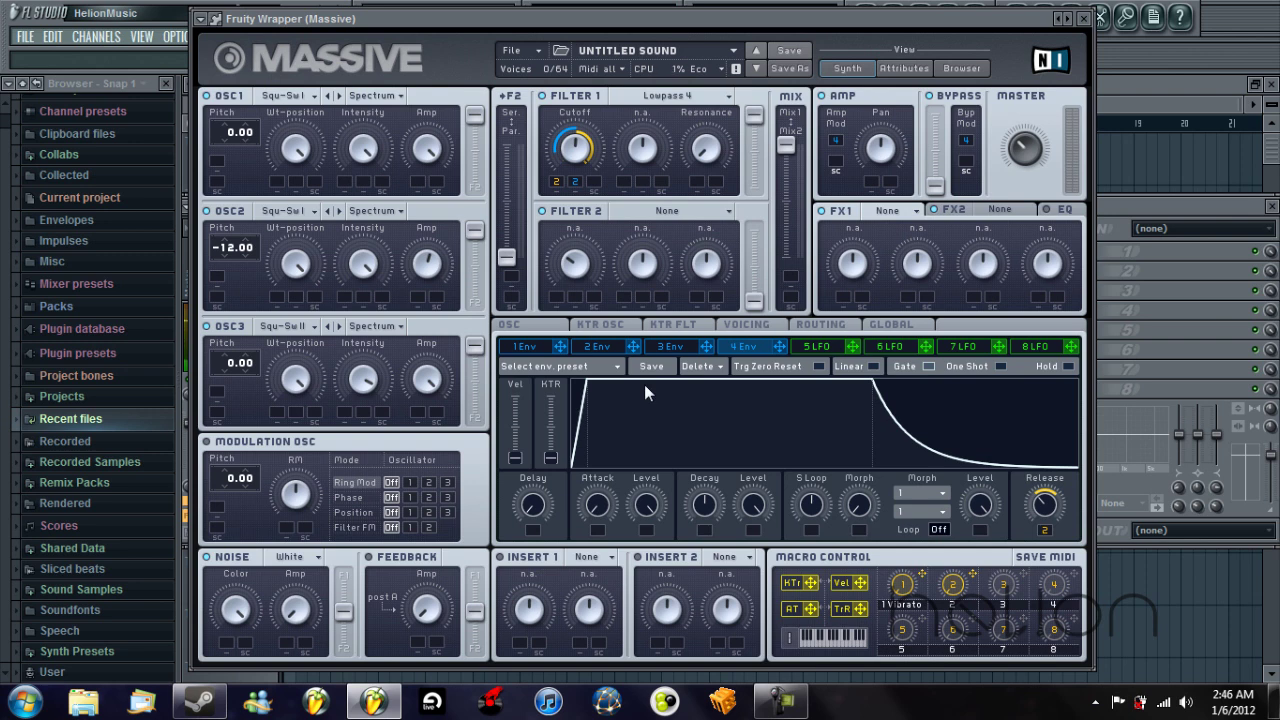
pyautogui.press('q')
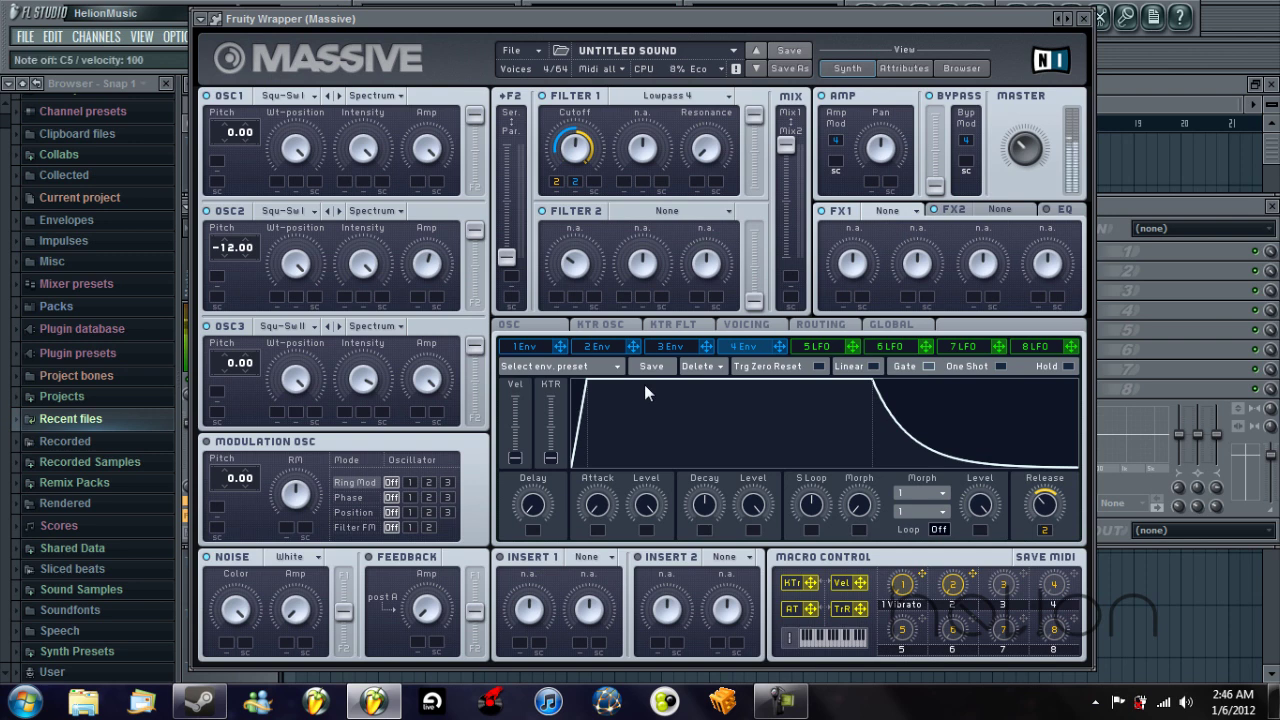
pyautogui.press('z')
# - Lower envelope 2's attack slightly and play a test note
pyautogui.click(598, 347)
pyautogui.moveTo(597, 505)
pyautogui.mouseDown()
pyautogui.moveTo(600, 530)
pyautogui.moveTo(595, 515)
pyautogui.mouseUp()
pyautogui.press('q')
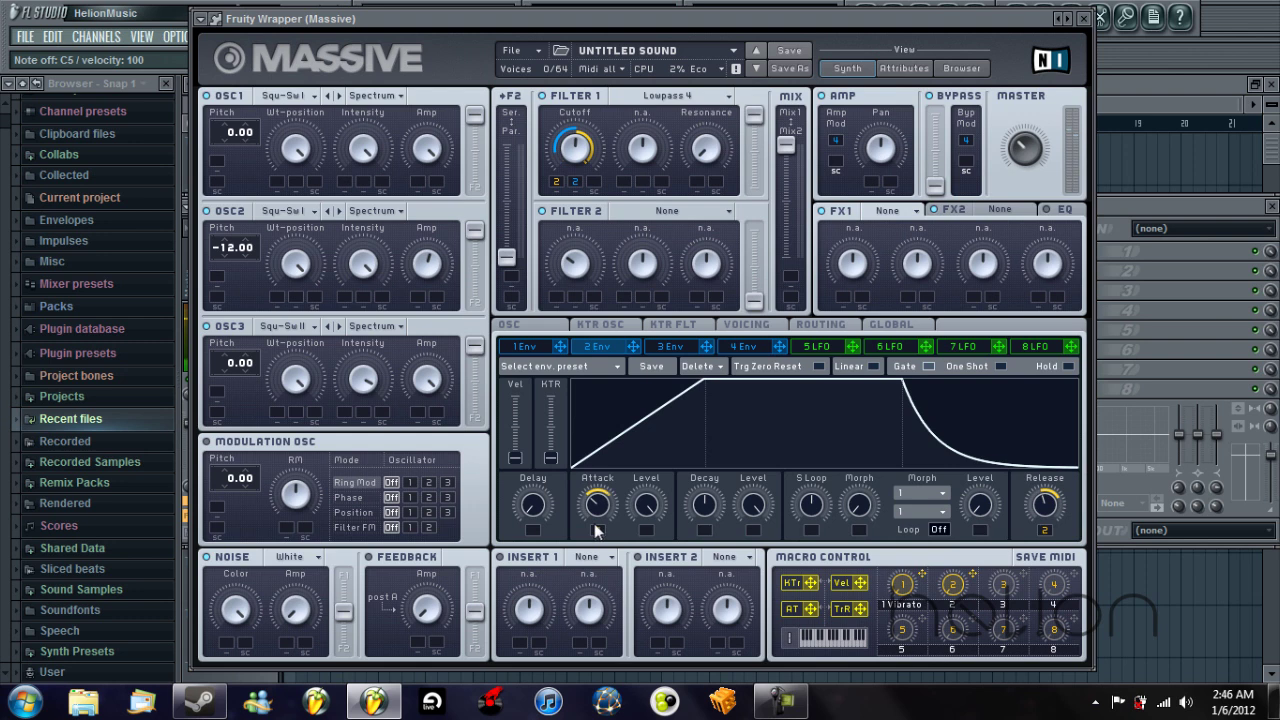
# - Sweep macro 2 across its range while playing repeated test notes to hear the modulation
pyautogui.moveTo(945, 584); pyautogui.dragTo(950, 584)
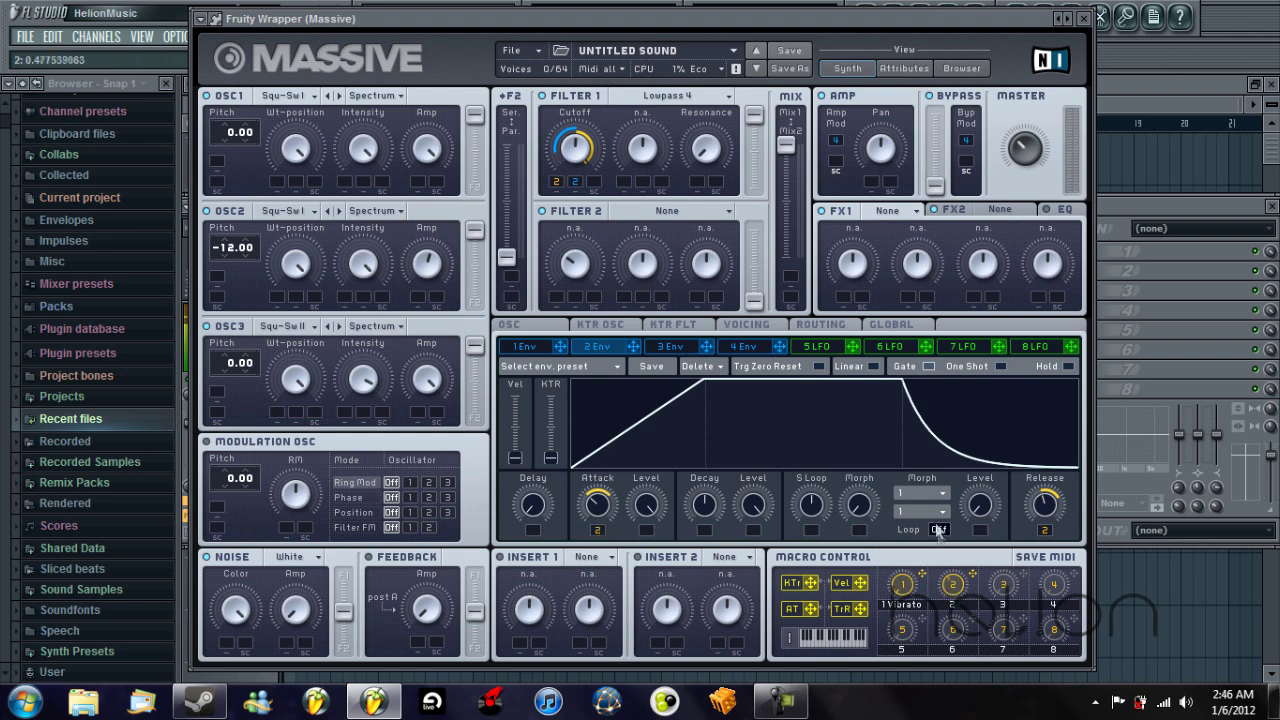
pyautogui.press('z')
pyautogui.press('z')
pyautogui.press('z')
pyautogui.press('z')
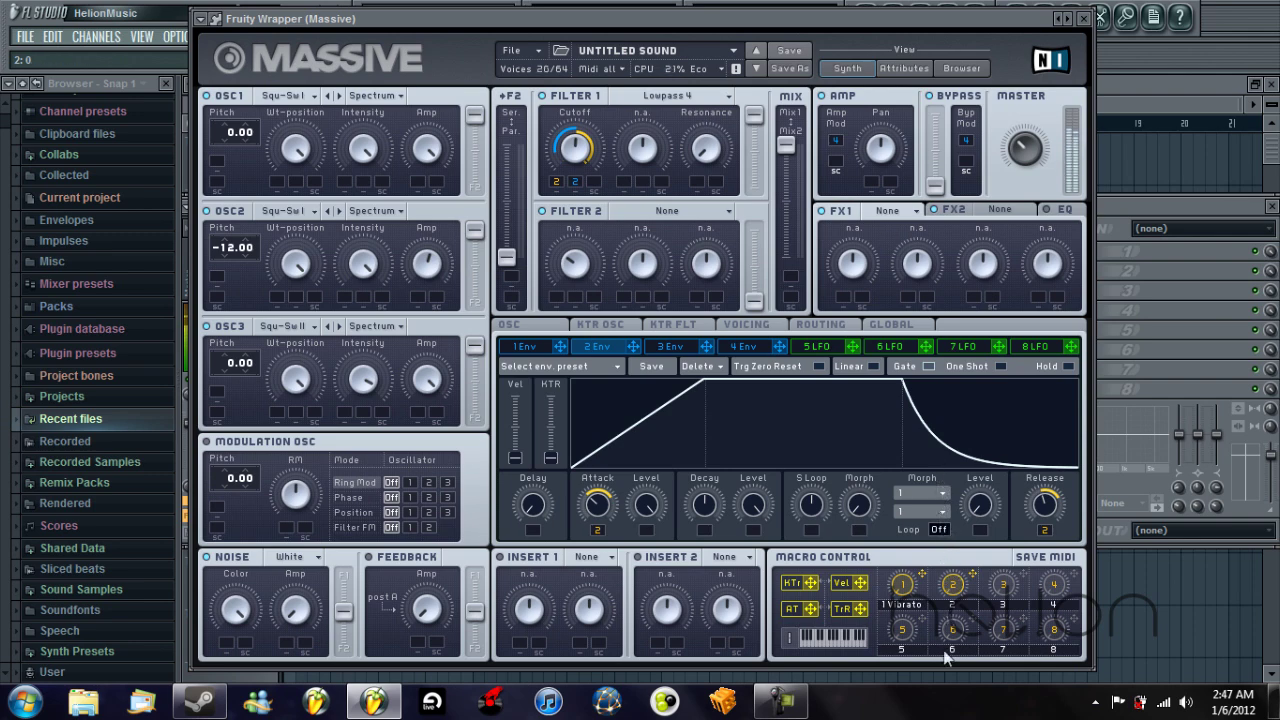
# - Close the synth and the other open windows and bring up the Massive channel's piano roll
pyautogui.click(1087, 18)
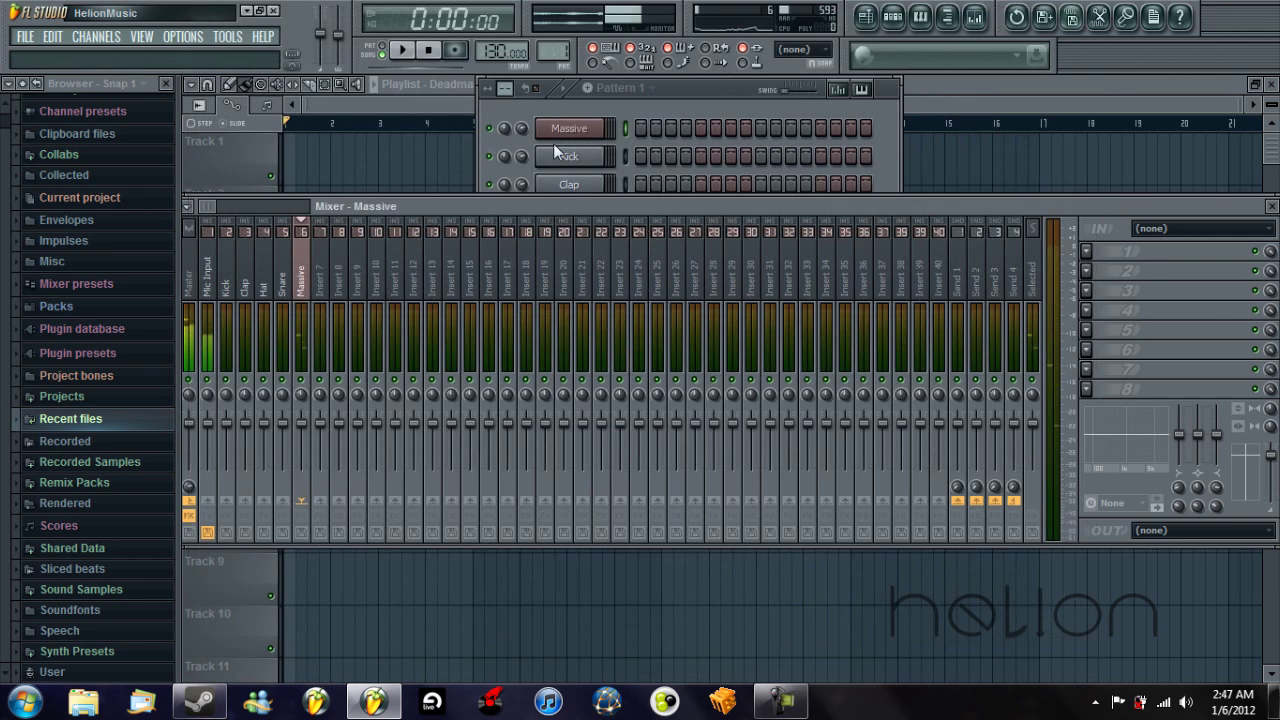
pyautogui.click(661, 94)
pyautogui.click(404, 107)
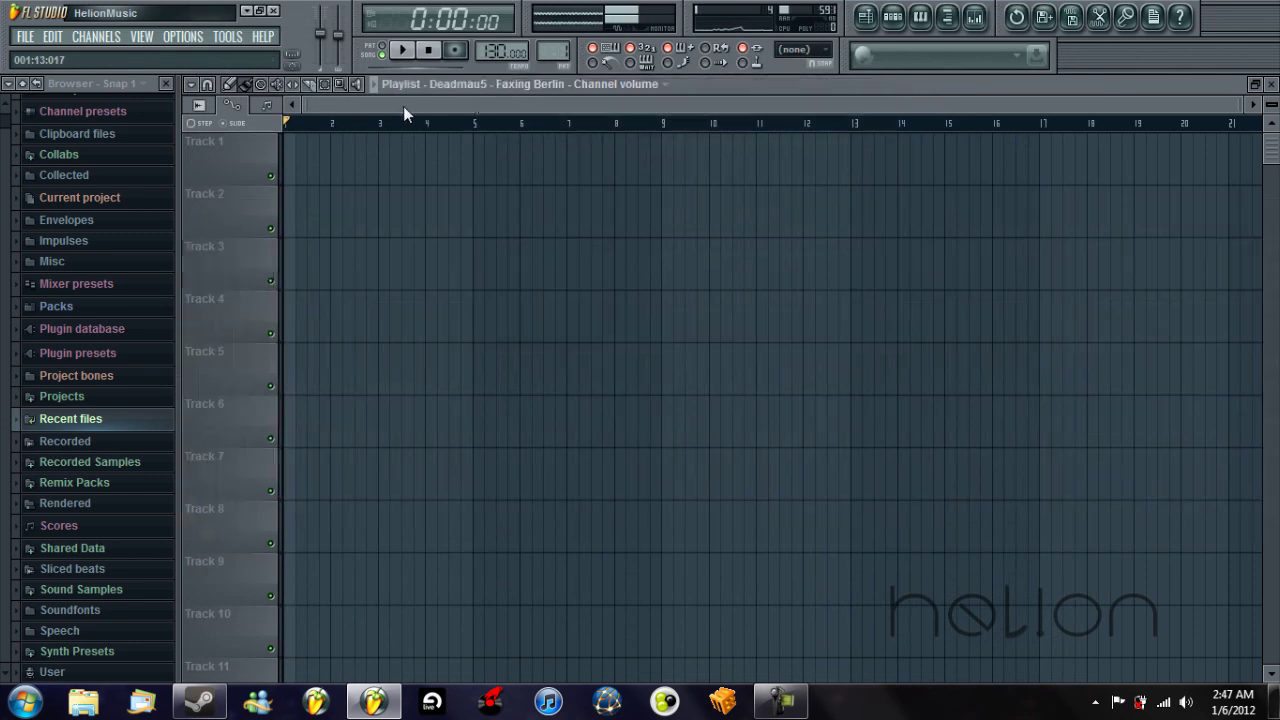
pyautogui.click(921, 17)
pyautogui.scroll(3, 497, 309)
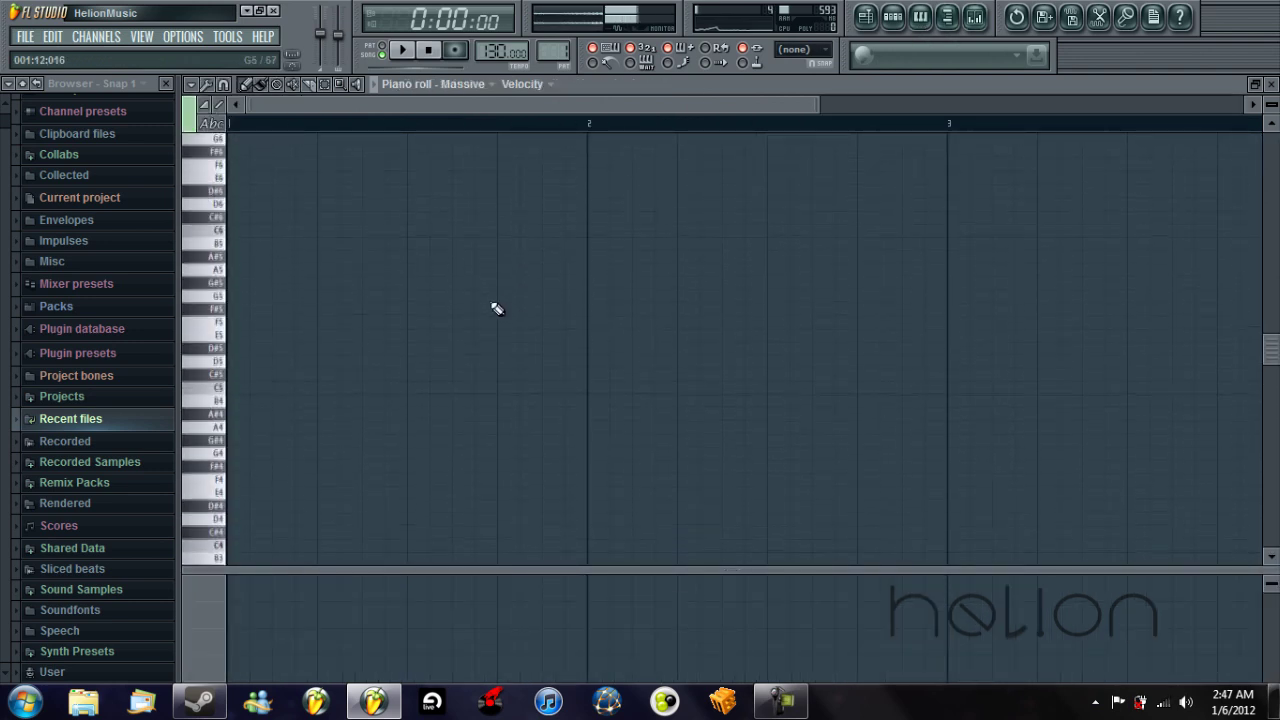
# - Enter seven consecutive two-step A#5 notes from the start of bar 1, followed directly by four A5 notes
pyautogui.moveTo(214, 316); pyautogui.dragTo(215, 246)
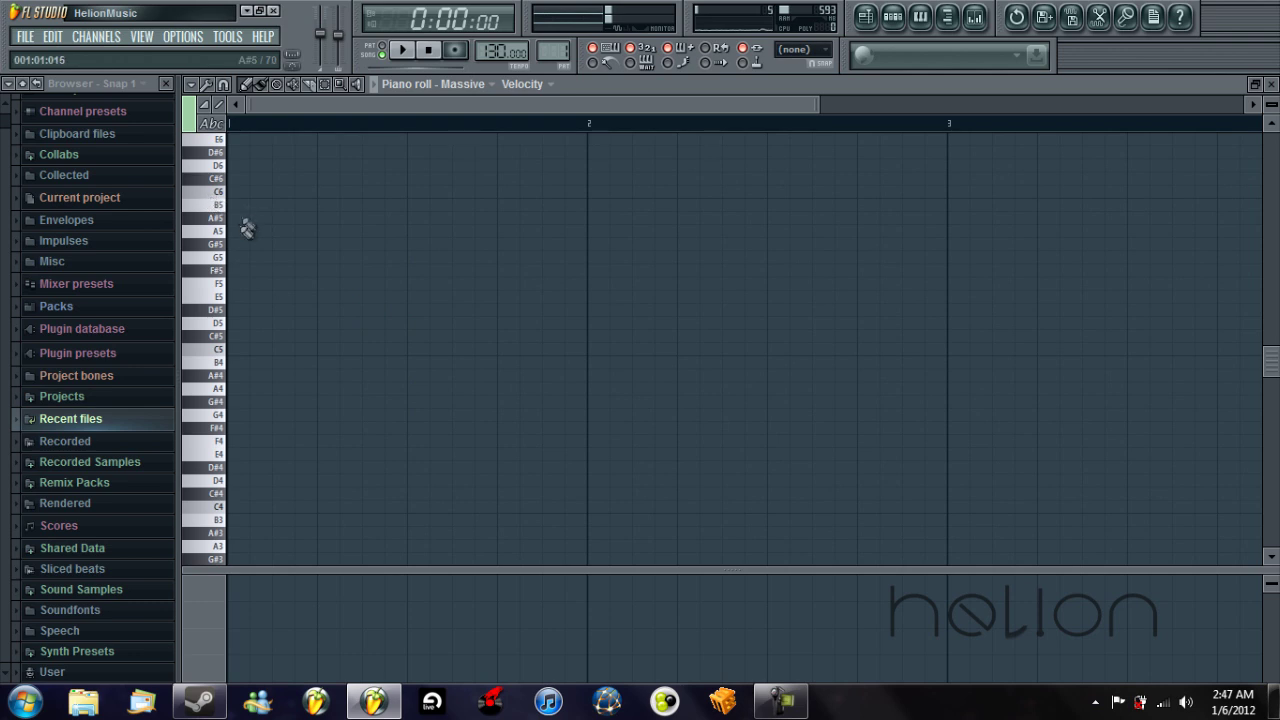
pyautogui.click(216, 378)
pyautogui.click(250, 218)
pyautogui.click(294, 218)
pyautogui.moveTo(349, 229)
pyautogui.mouseDown()
pyautogui.moveTo(323, 218)
pyautogui.moveTo(588, 229)
pyautogui.mouseUp()
pyautogui.click(550, 231)
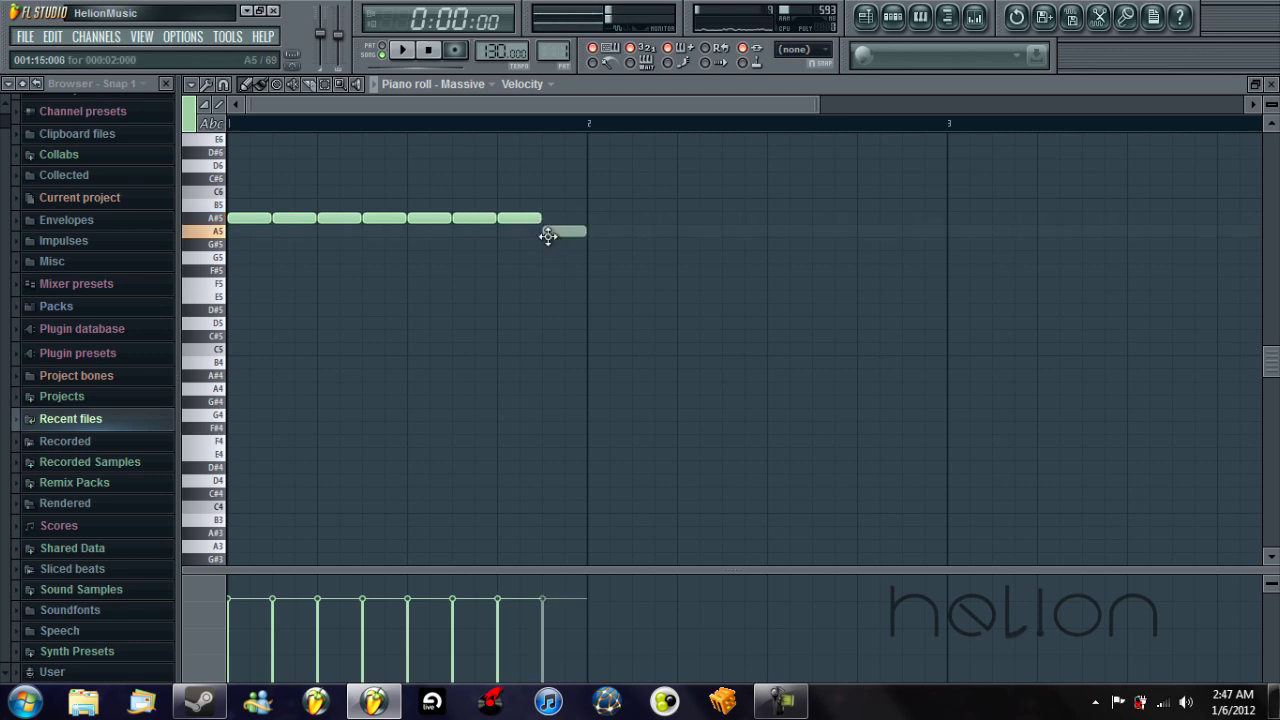
pyautogui.click(605, 231)
pyautogui.click(652, 231)
pyautogui.click(697, 231)
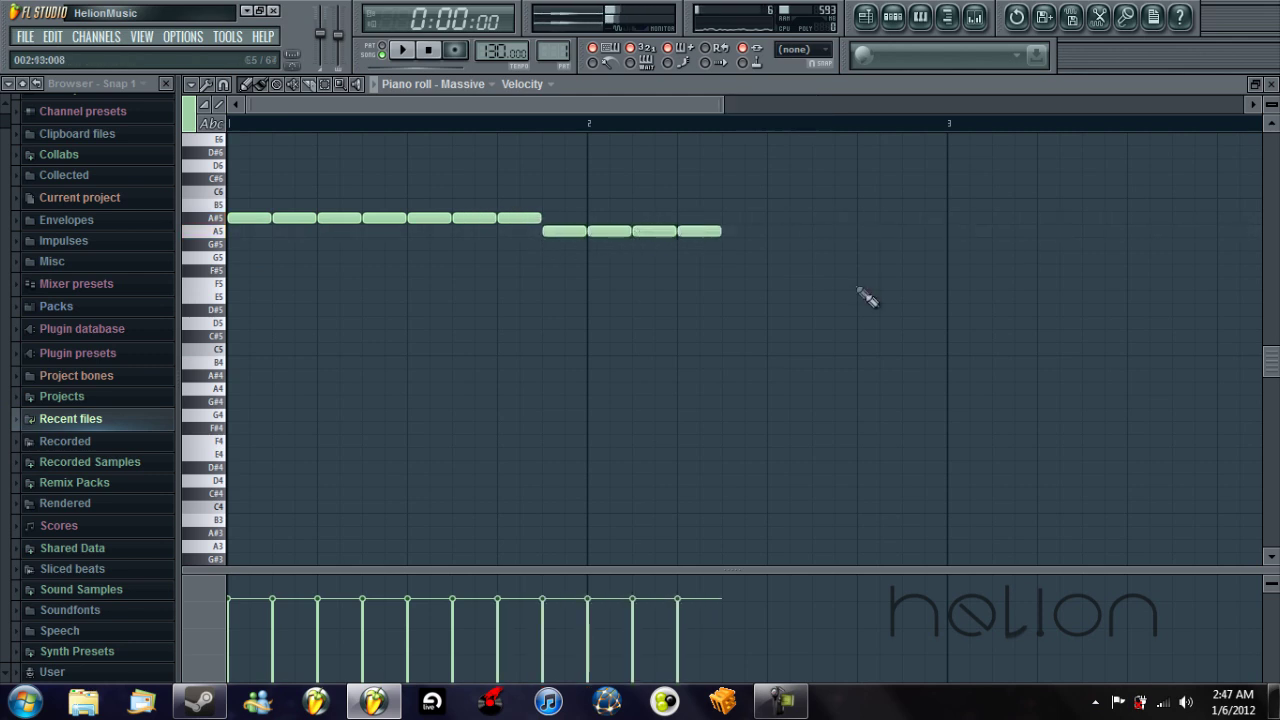
# - Add four consecutive F5 notes right after the A5 notes in bar 2, removing the misplaced trial notes
pyautogui.click(737, 311)
pyautogui.rightClick(735, 309)
pyautogui.click(736, 297)
pyautogui.rightClick(728, 301)
pyautogui.click(726, 284)
pyautogui.click(775, 283)
pyautogui.click(820, 283)
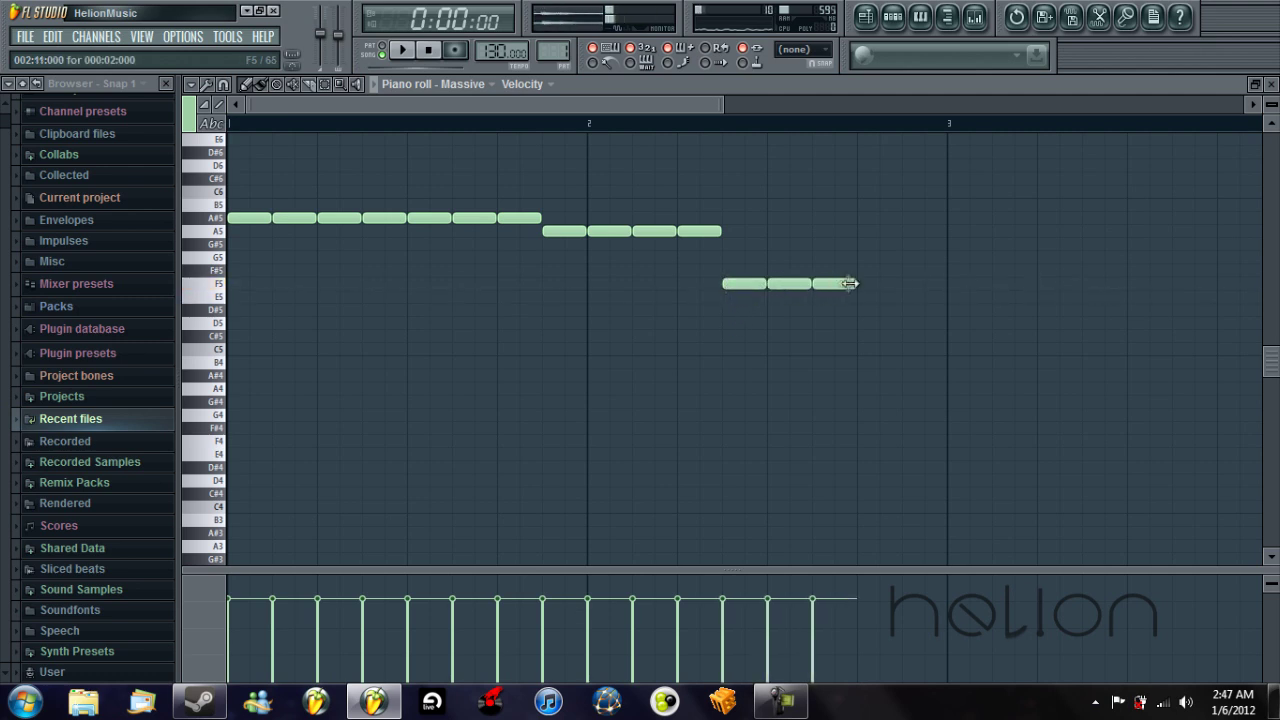
pyautogui.click(865, 283)
# - Duplicate the F5 notes repeatedly to fill up to the start of bar 5 and delete the surplus notes past it
pyautogui.moveTo(958, 268); pyautogui.dragTo(713, 340)
pyautogui.hotkey('ctrl', 'b')
pyautogui.hotkey('ctrl', 'b')
pyautogui.hotkey('ctrl', 'b')
pyautogui.hotkey('ctrl', 'b')
pyautogui.hotkey('ctrl', 'b')
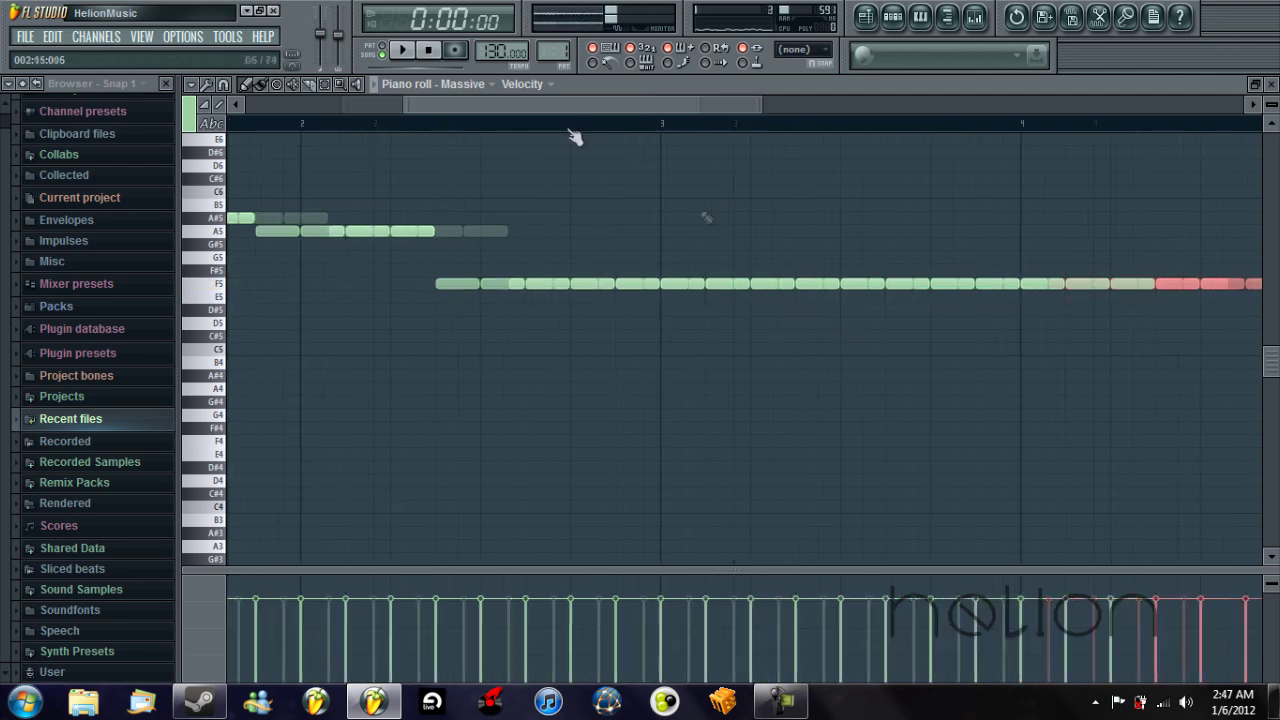
pyautogui.rightClick(1144, 283)
pyautogui.rightClick(1100, 283)
pyautogui.rightClick(1054, 284)
pyautogui.keyDown('ctrl'); pyautogui.rightClick(622, 124); pyautogui.keyUp('ctrl')
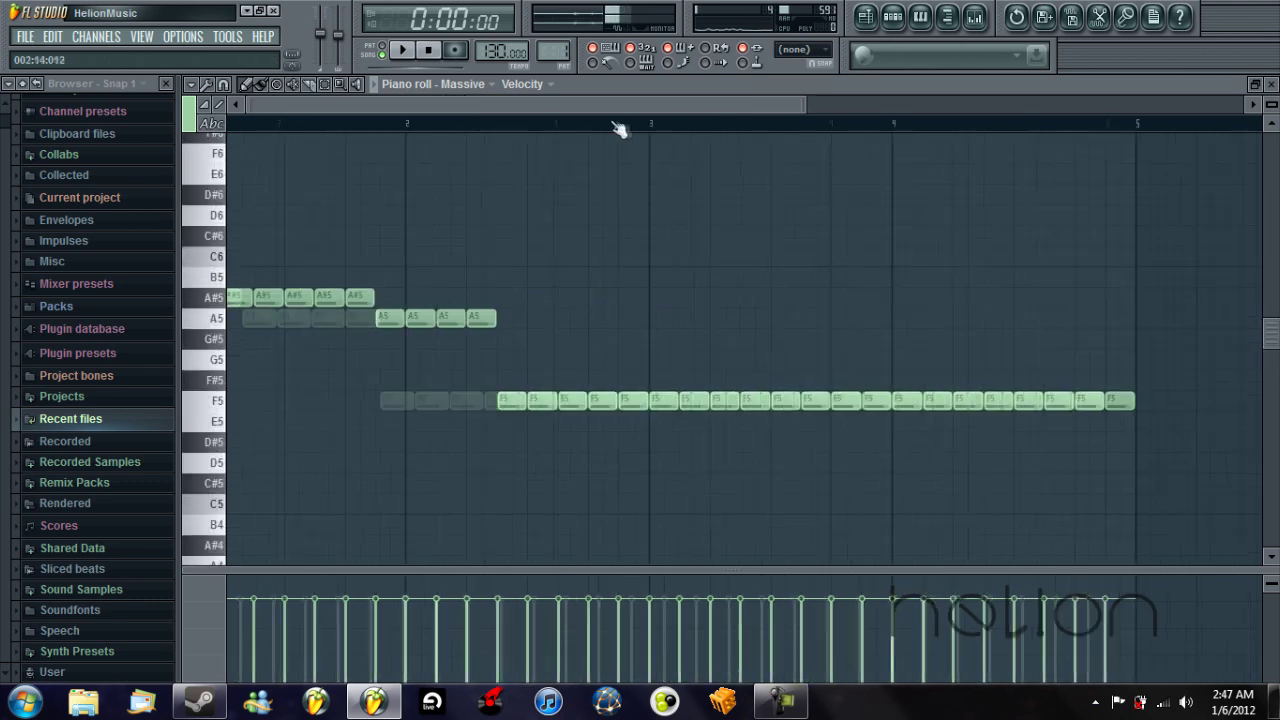
# - Copy the melody notes down to D5 so that a continuous D5 line runs beneath all of them through bar 4
pyautogui.moveTo(1144, 388); pyautogui.dragTo(556, 462)
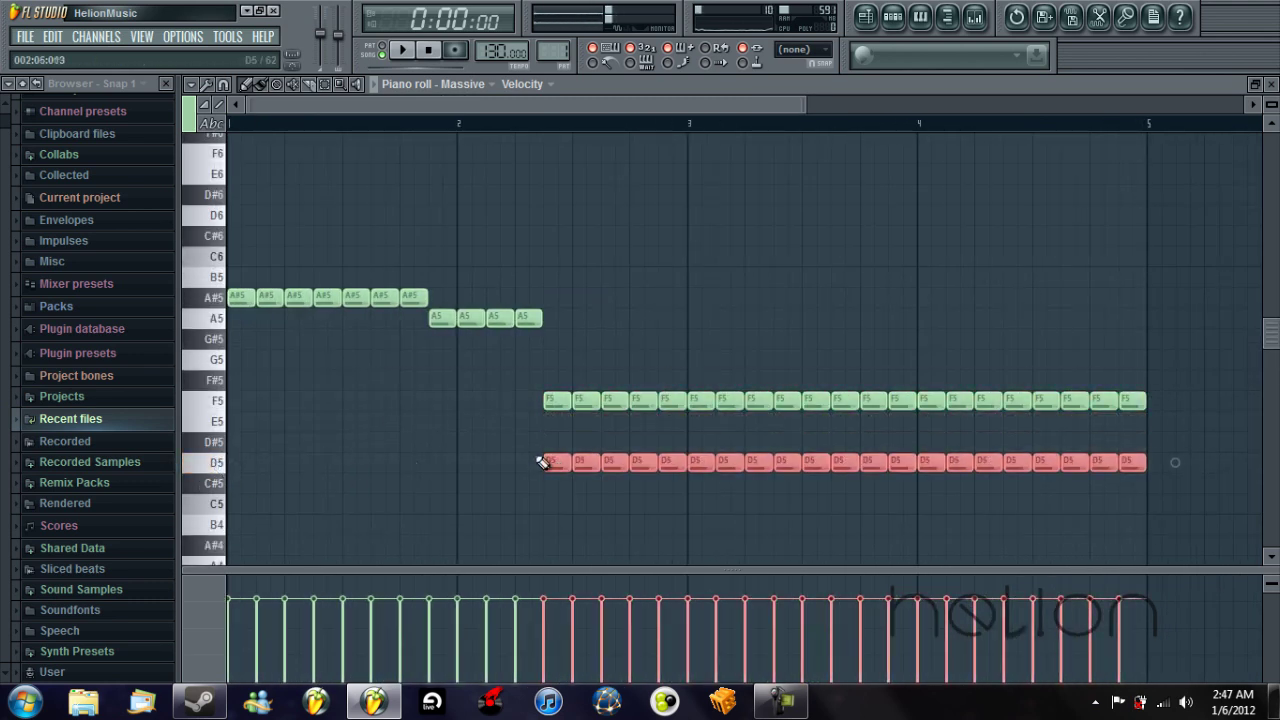
pyautogui.click(427, 441)
pyautogui.moveTo(398, 287); pyautogui.dragTo(223, 463)
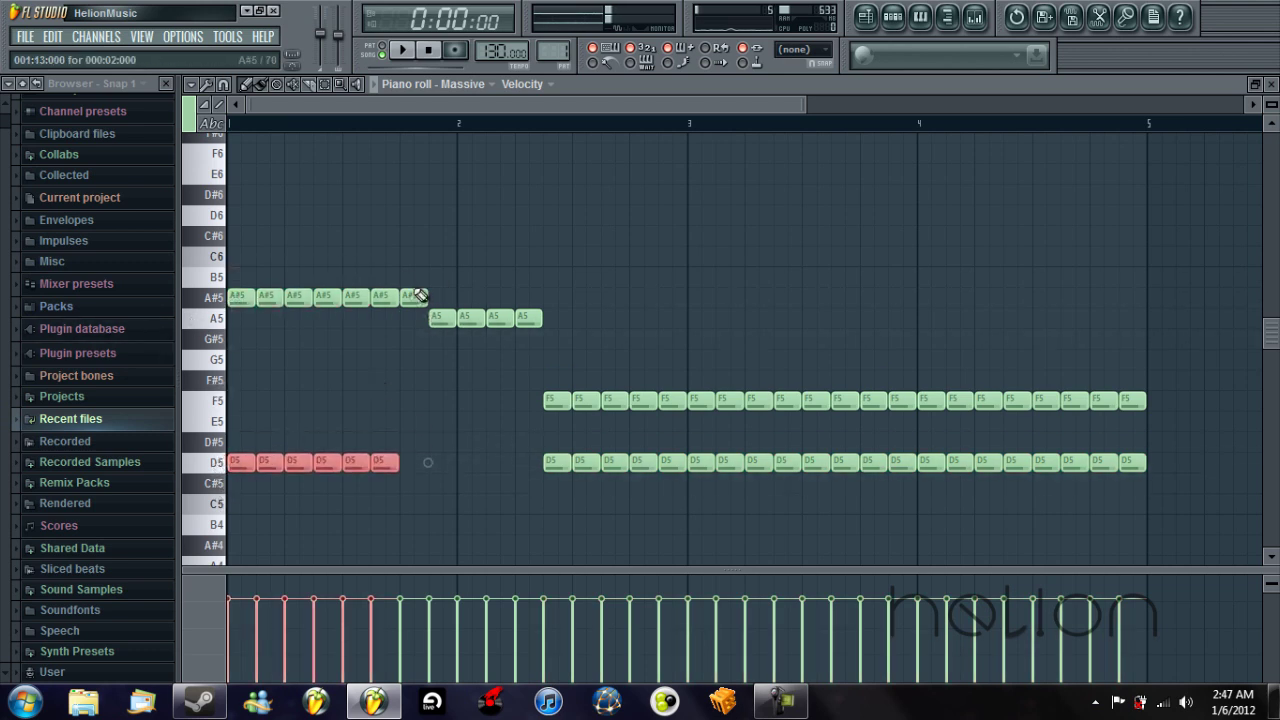
pyautogui.moveTo(413, 295); pyautogui.dragTo(523, 463)
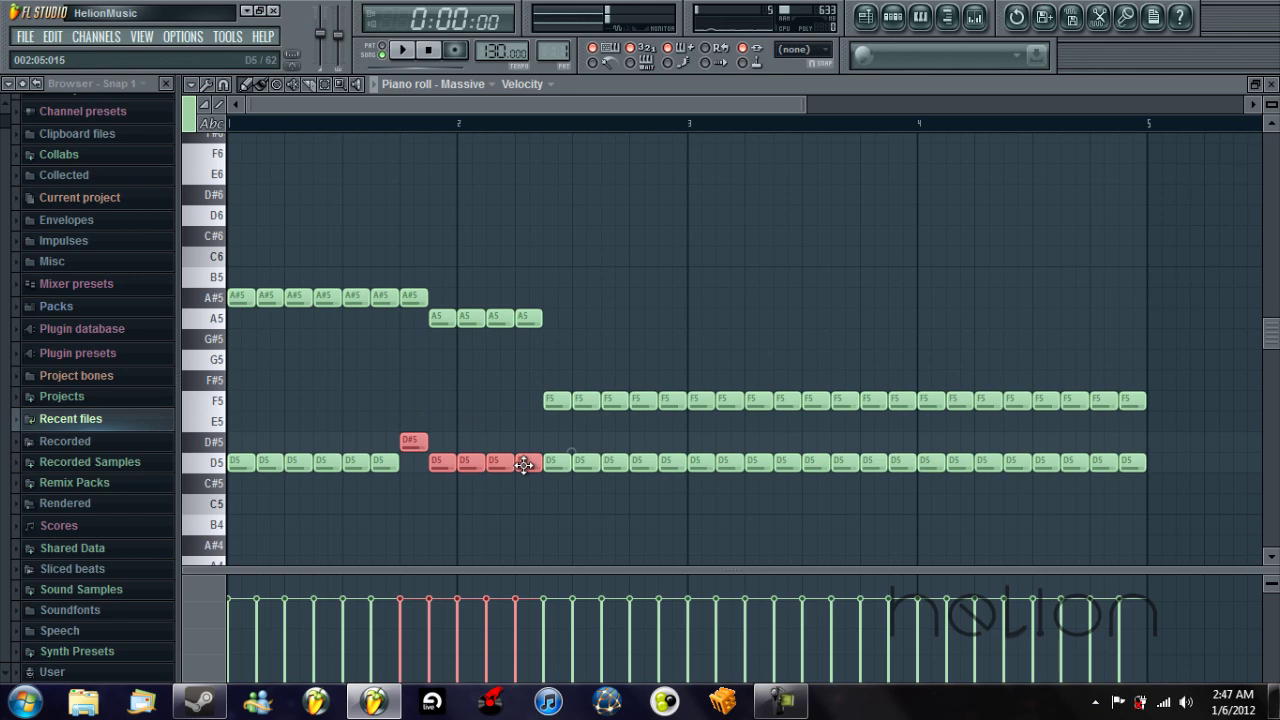
pyautogui.keyDown('ctrl'); pyautogui.moveTo(405, 415); pyautogui.dragTo(408, 438); pyautogui.keyUp('ctrl')
pyautogui.scroll(-1, 408, 438)
pyautogui.keyDown('ctrl'); pyautogui.click(455, 458); pyautogui.keyUp('ctrl')
pyautogui.scroll(-4, 340, 418)
# - Copy the seven A#5 notes down to F#4 and the four A5 notes down to E4
pyautogui.moveTo(408, 160); pyautogui.dragTo(163, 166)
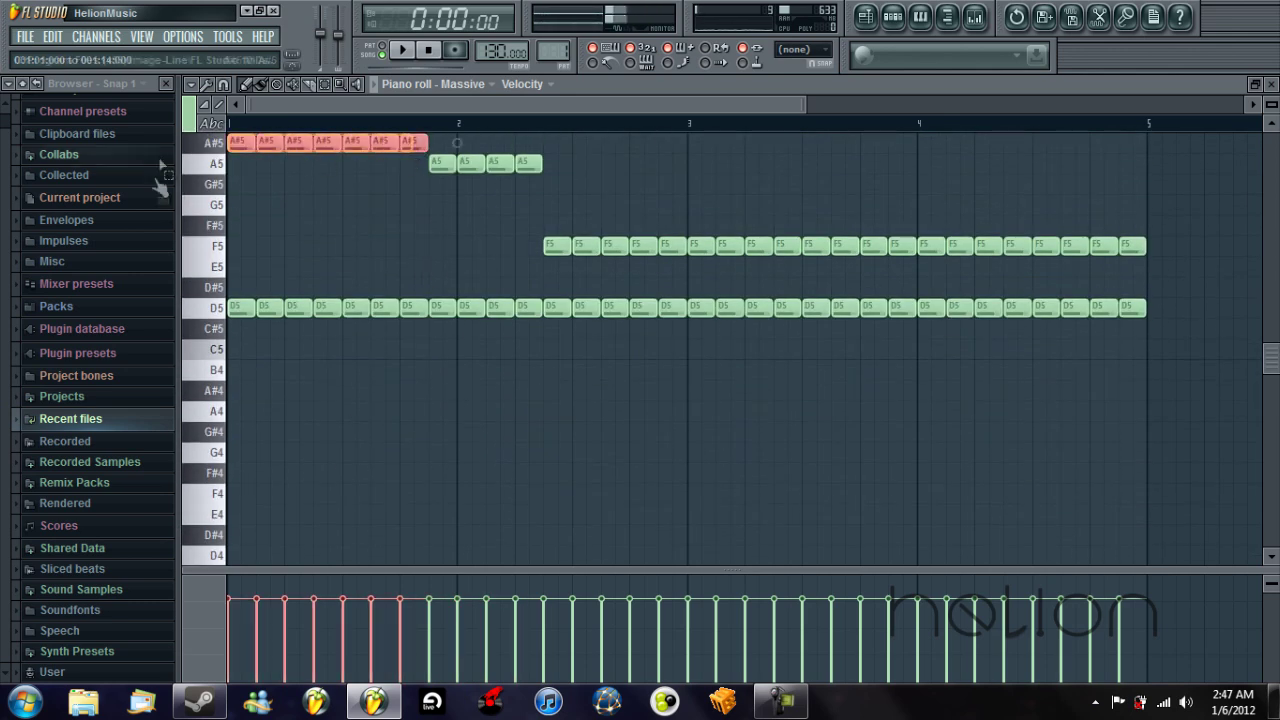
pyautogui.click(214, 433)
pyautogui.click(222, 478)
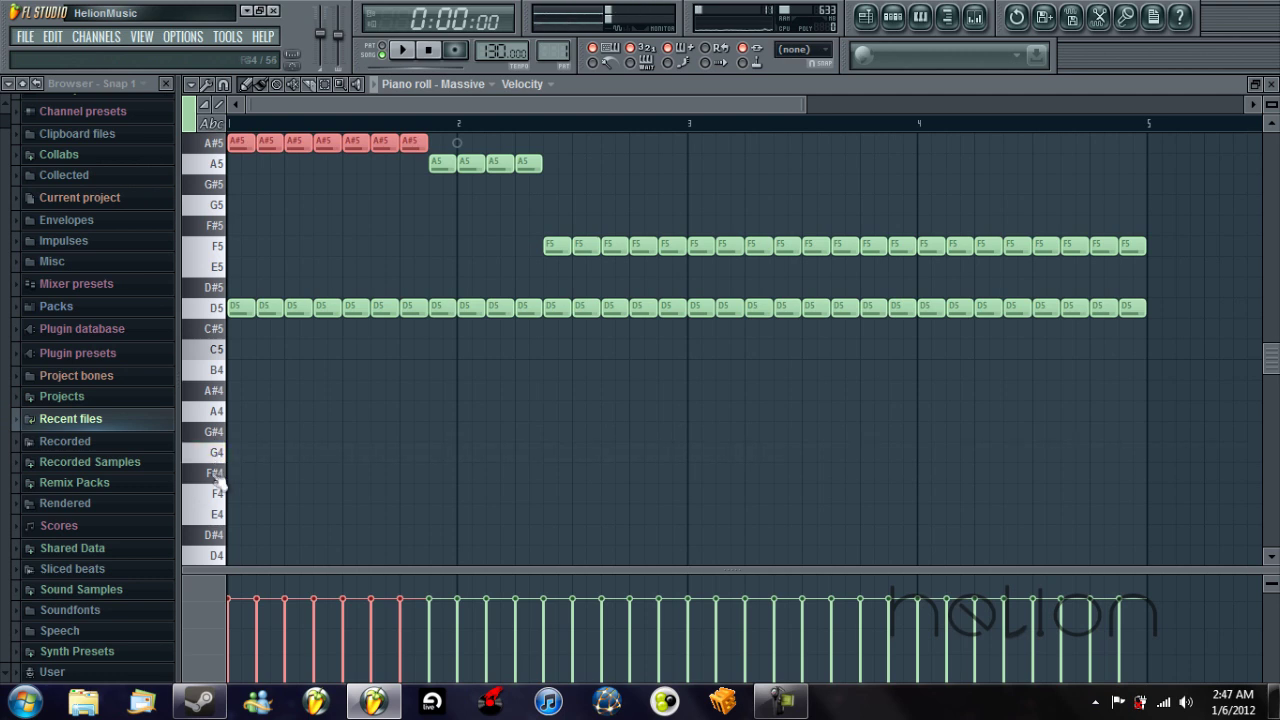
pyautogui.click(216, 476)
pyautogui.click(216, 476)
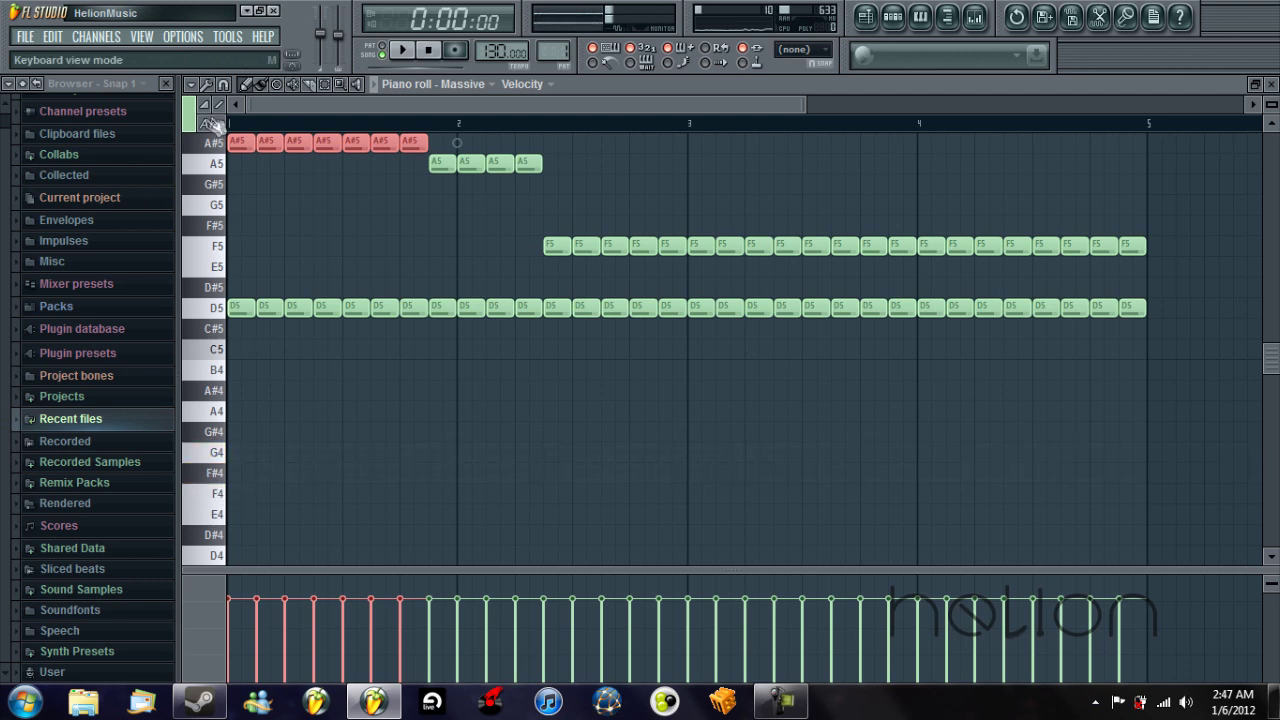
pyautogui.moveTo(236, 145); pyautogui.dragTo(210, 481)
pyautogui.click(219, 503)
pyautogui.moveTo(558, 154); pyautogui.dragTo(437, 518)
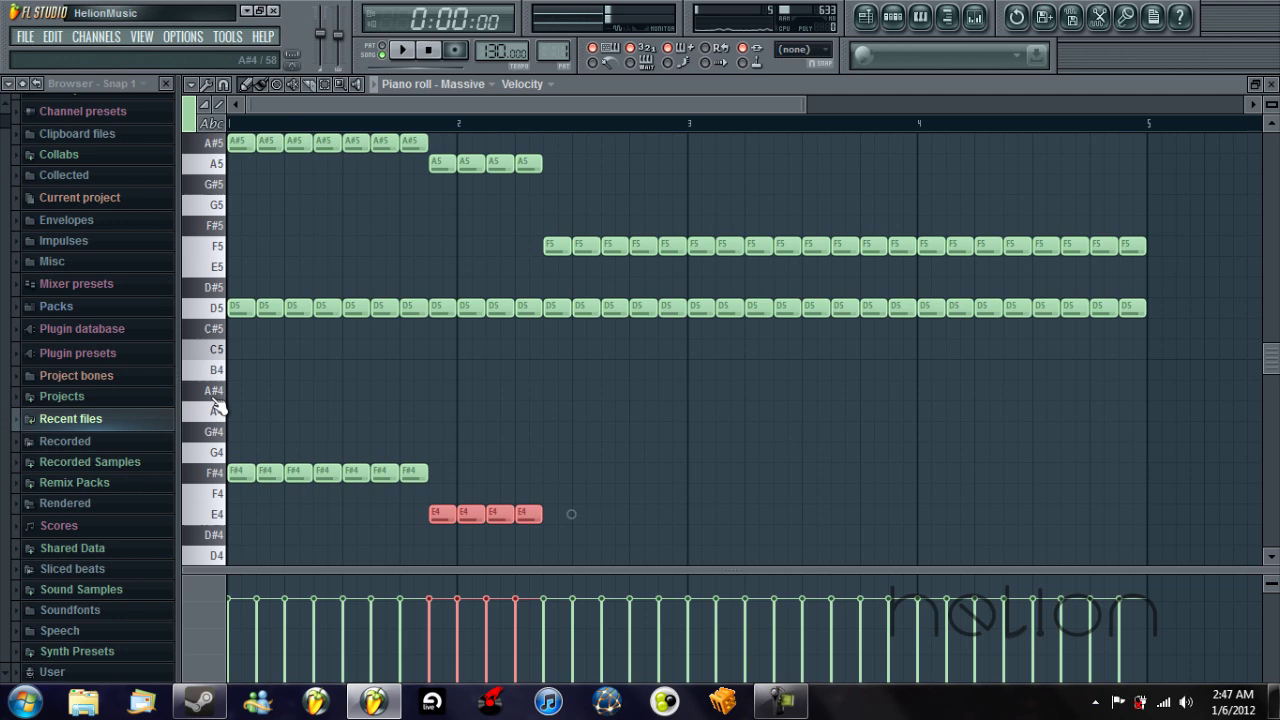
# - Copy the run of F5 notes down to A#4 and play back the pattern
pyautogui.moveTo(552, 216); pyautogui.dragTo(1128, 406)
pyautogui.click(214, 164)
pyautogui.click(219, 233)
pyautogui.click(219, 243)
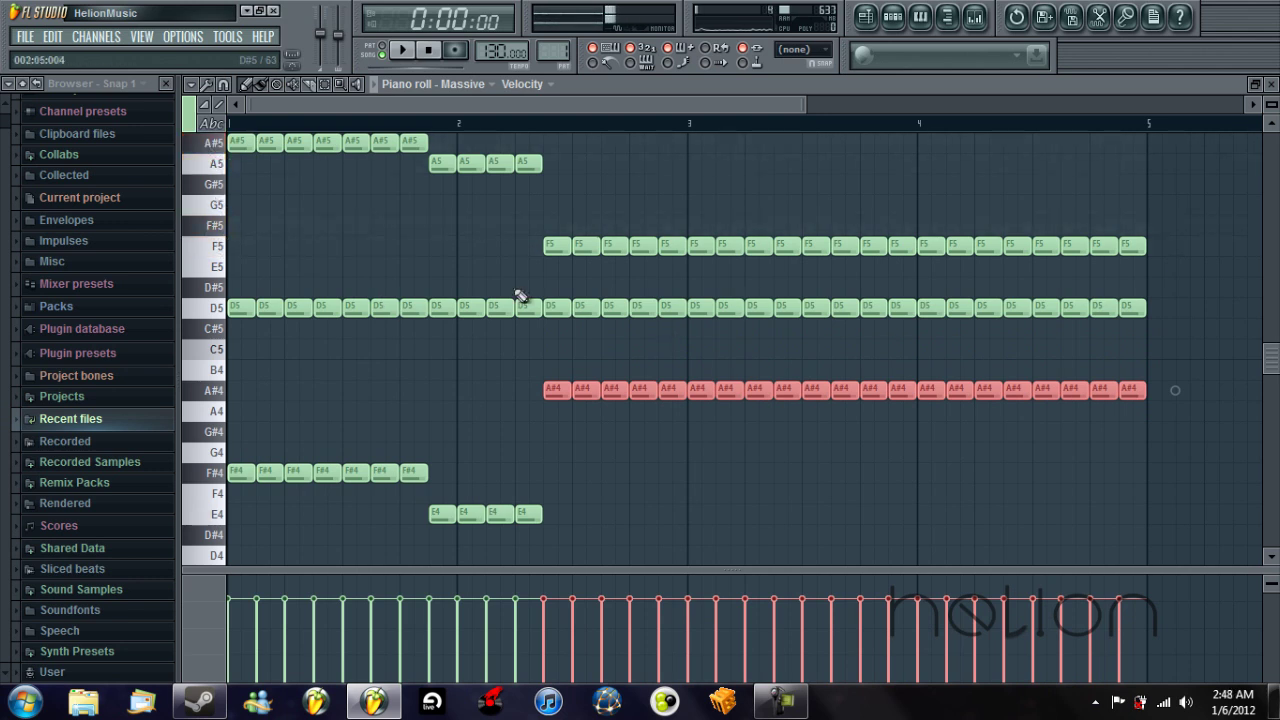
pyautogui.press('space')
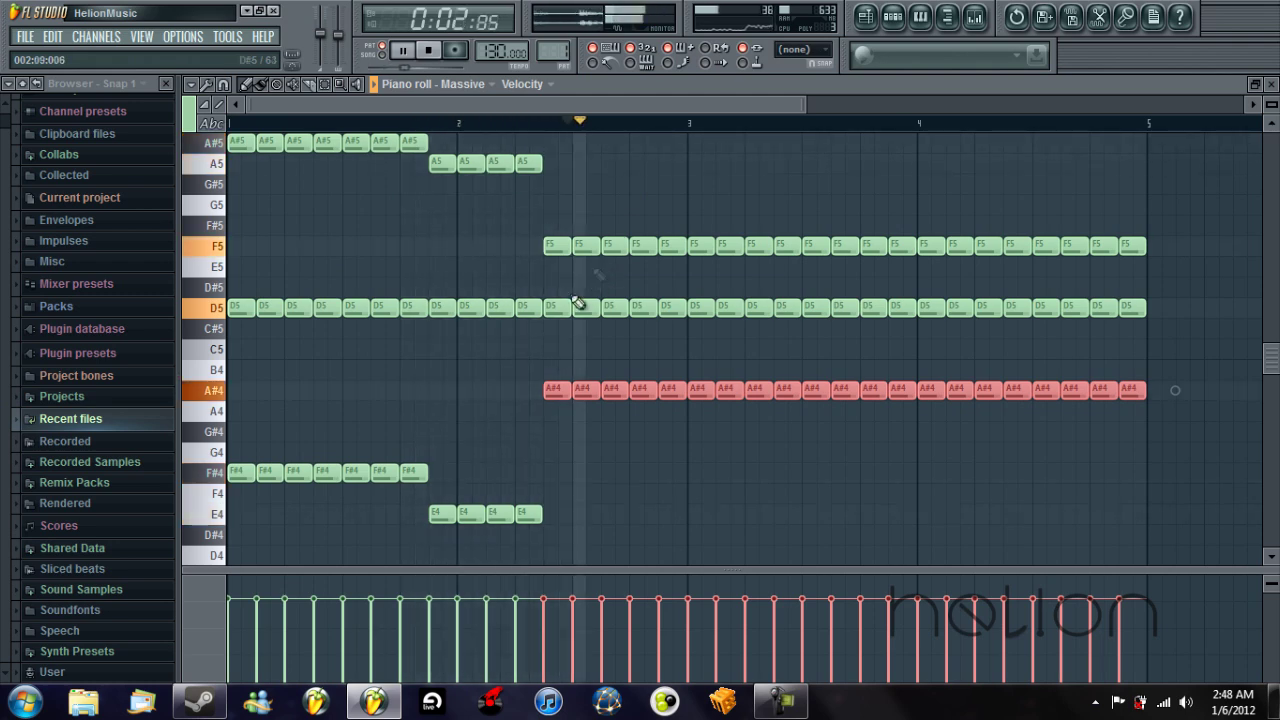
pyautogui.press('space')
# - Return to the playlist and place Pattern 1 four times back to back on Track 1 from bar 1 through bar 16
pyautogui.click(893, 16)
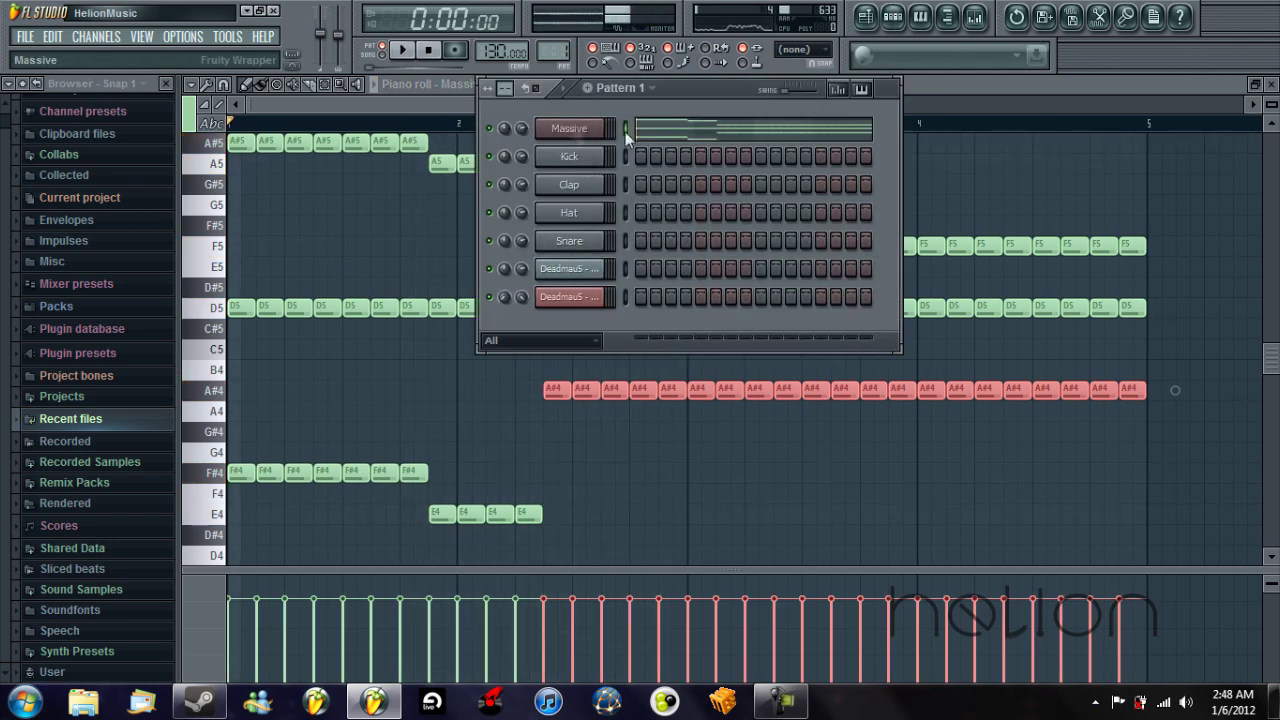
pyautogui.click(1271, 84)
pyautogui.click(1020, 93)
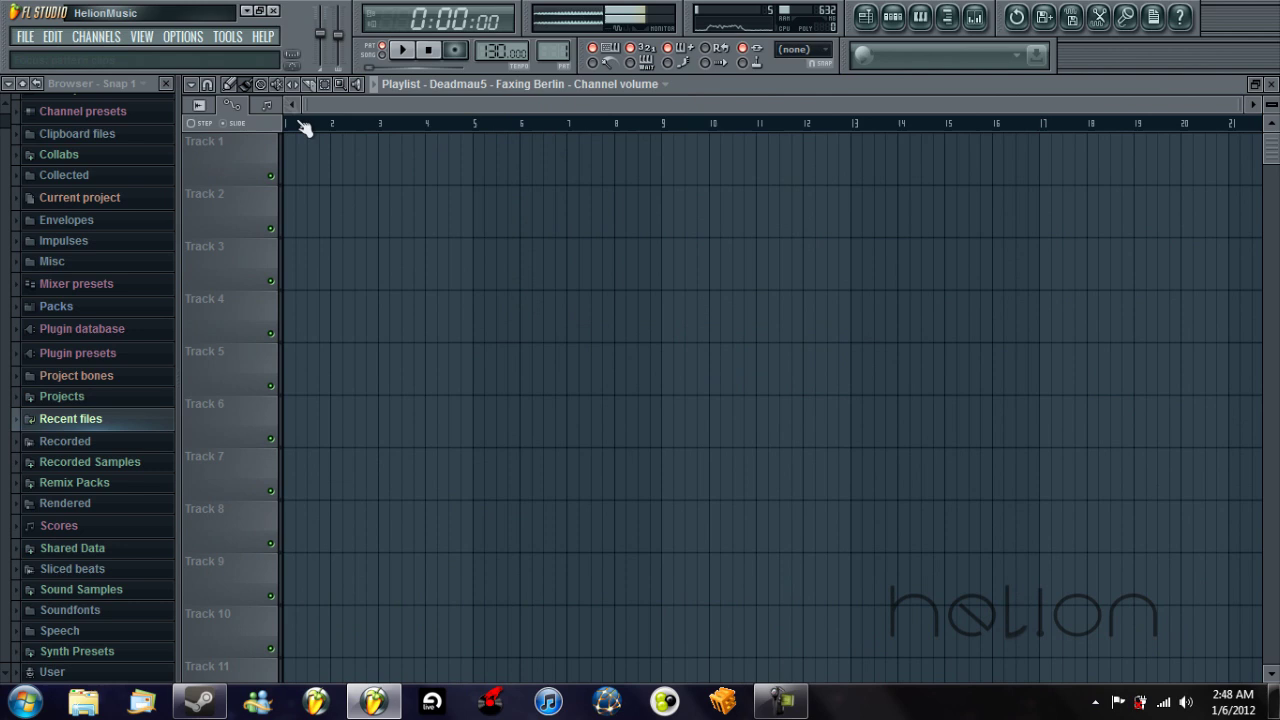
pyautogui.click(654, 86)
pyautogui.click(700, 87)
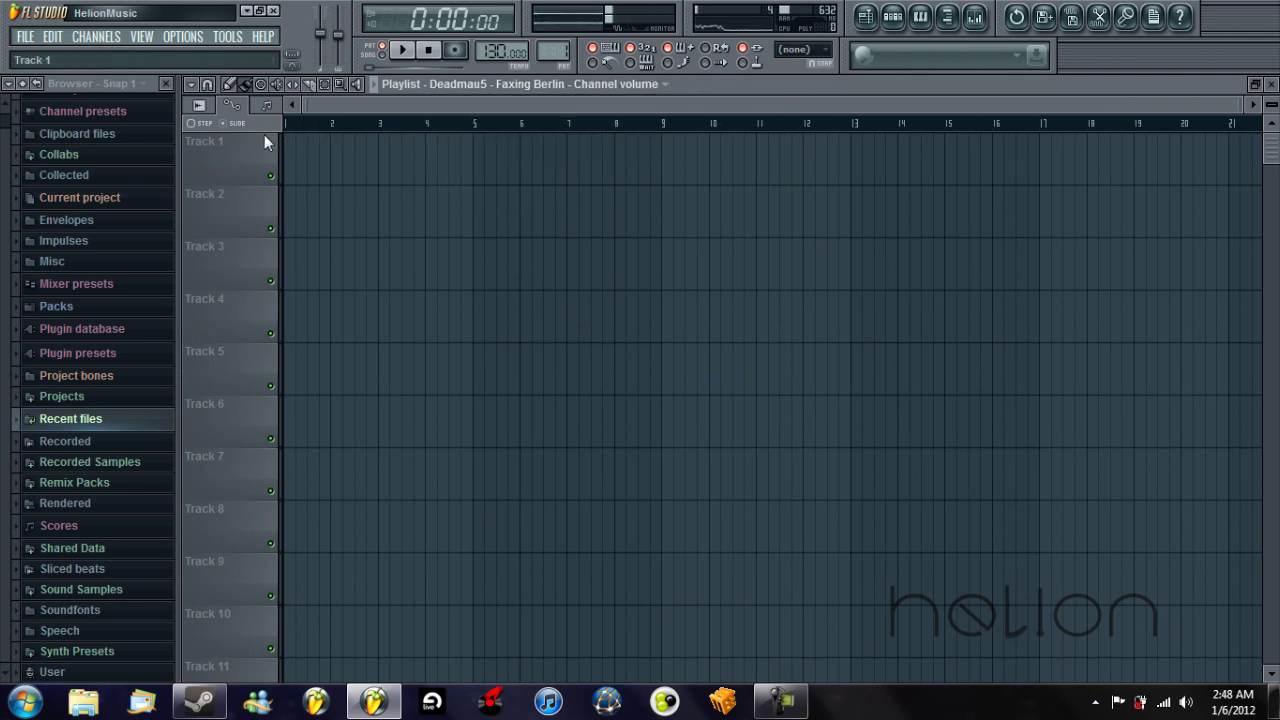
pyautogui.click(297, 152)
pyautogui.rightClick(688, 172)
pyautogui.click(628, 88)
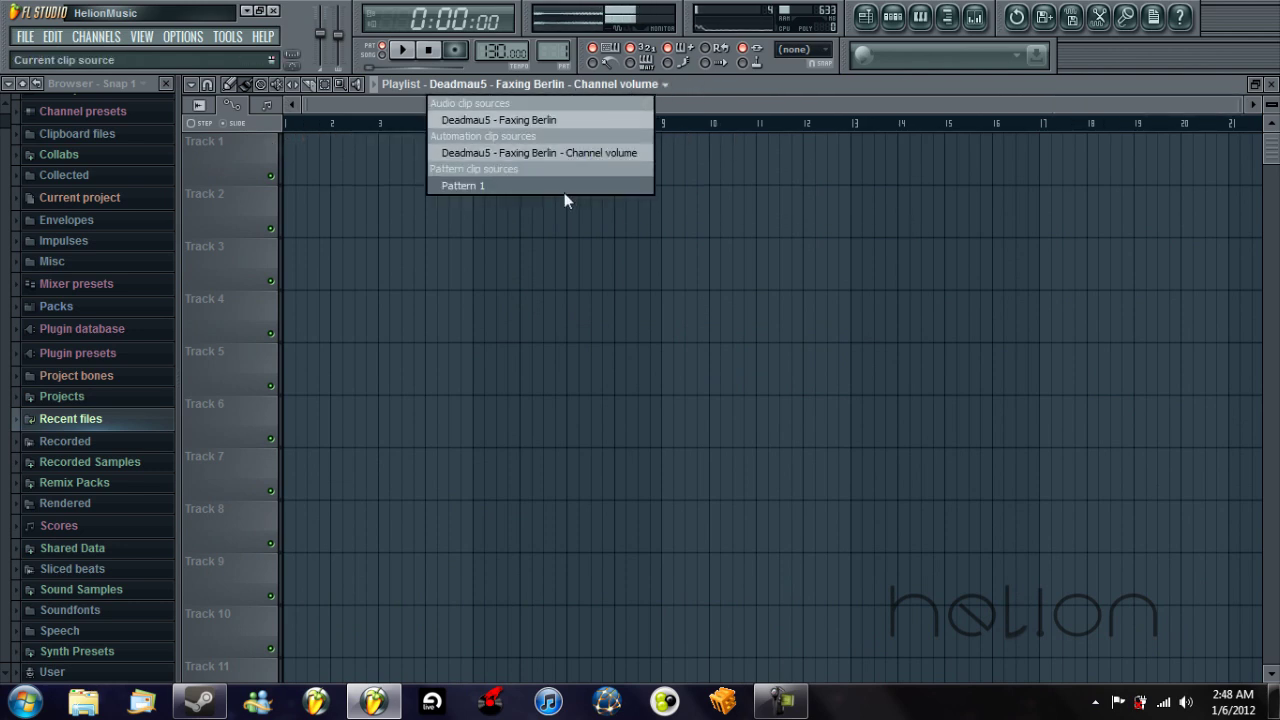
pyautogui.click(470, 186)
pyautogui.click(294, 156)
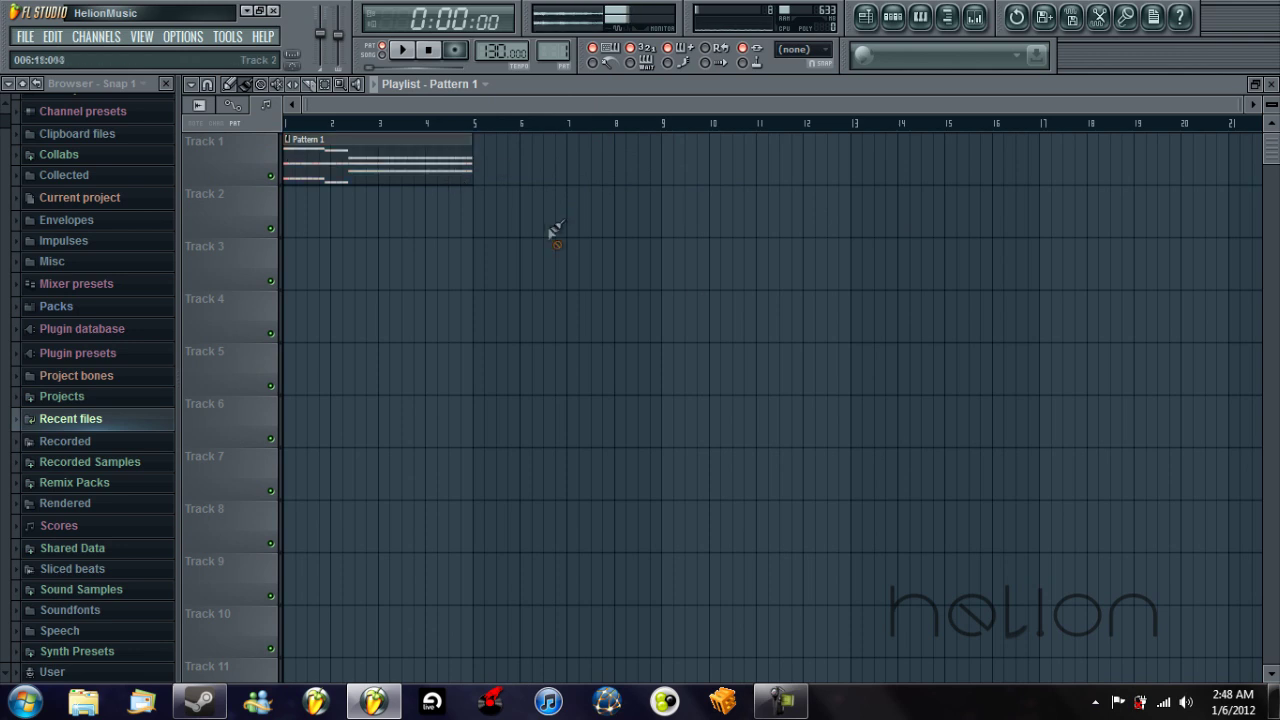
pyautogui.moveTo(488, 170); pyautogui.dragTo(886, 223)
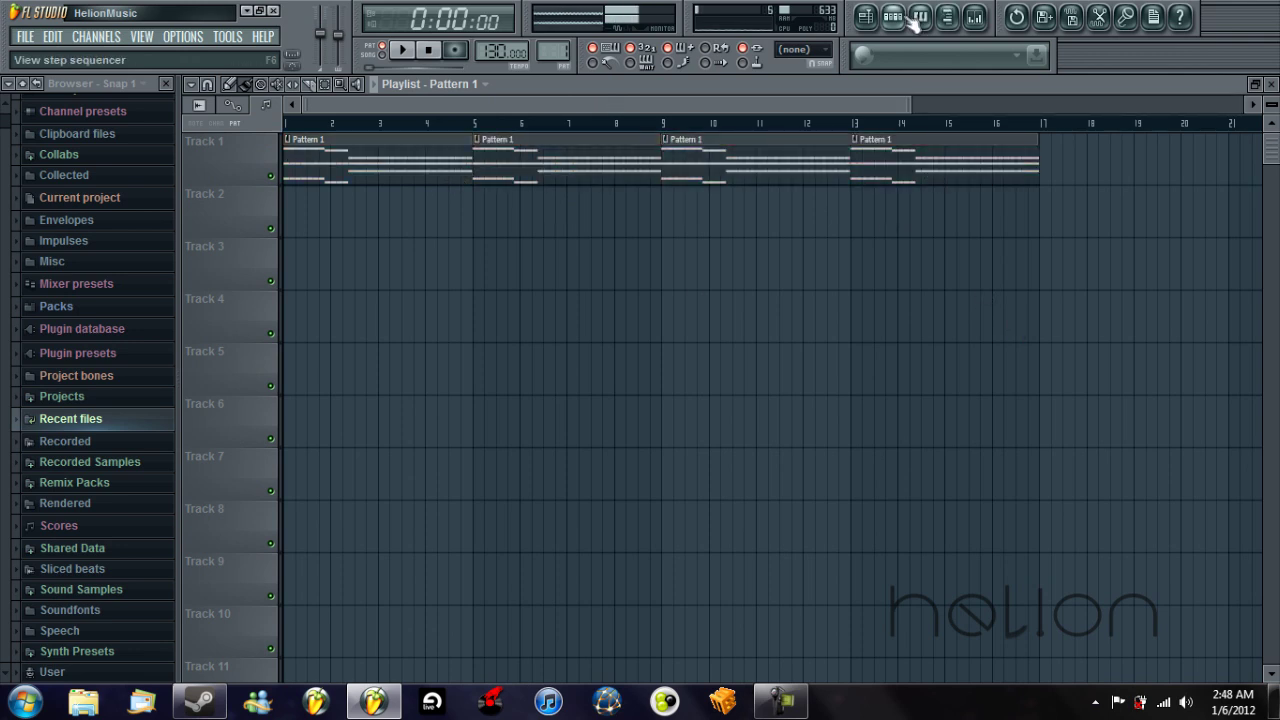
# - Load the recently used VMH1 Bassdrums 012 sample into the Kick channel
pyautogui.click(893, 16)
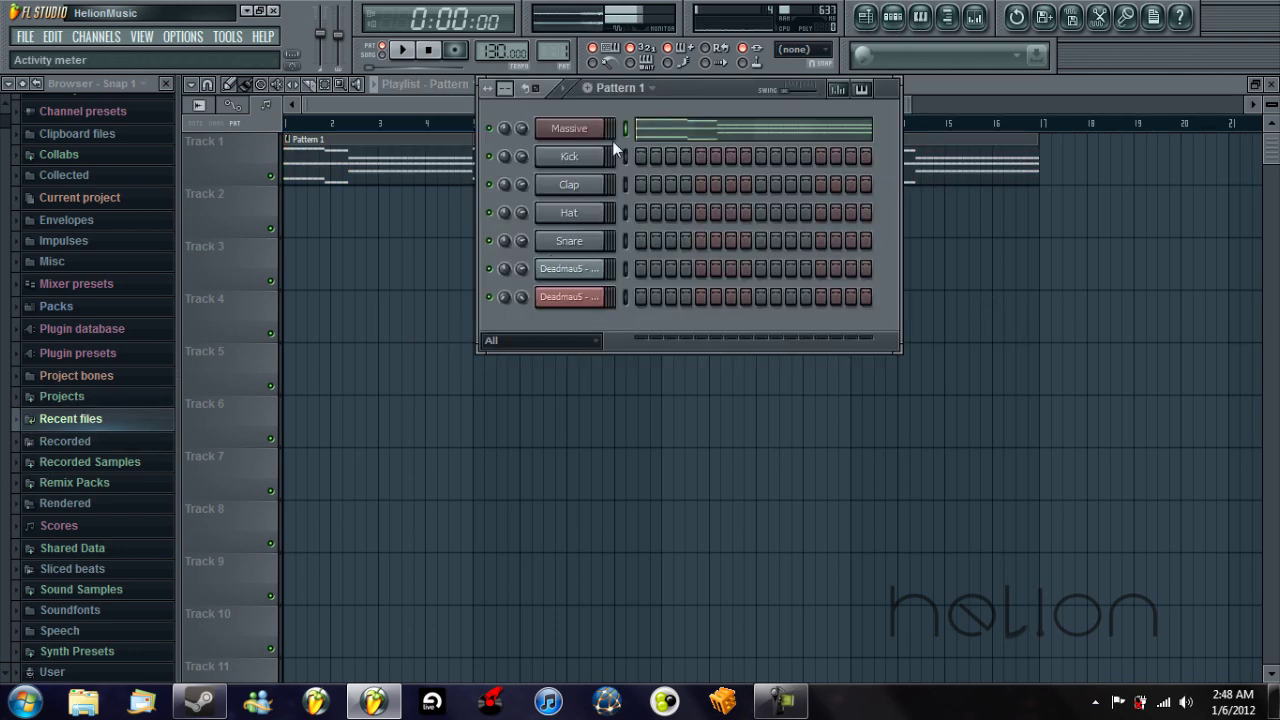
pyautogui.click(70, 419)
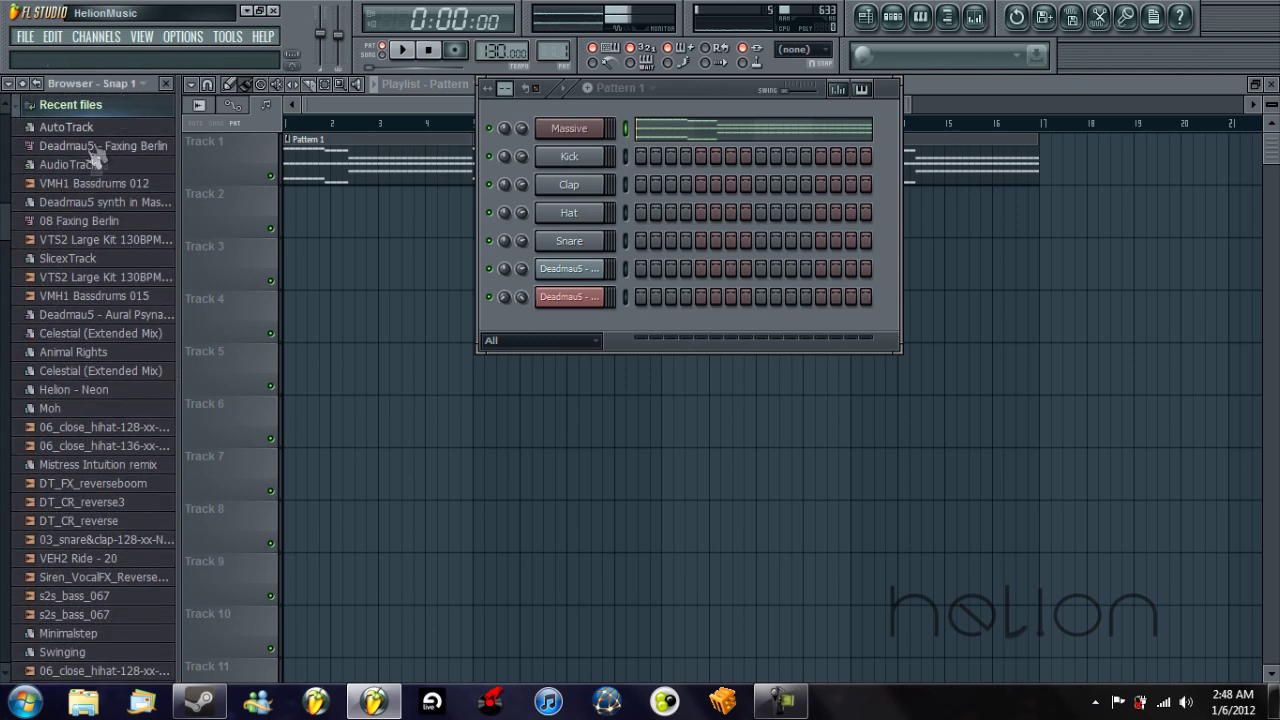
pyautogui.moveTo(45, 190); pyautogui.dragTo(574, 308)
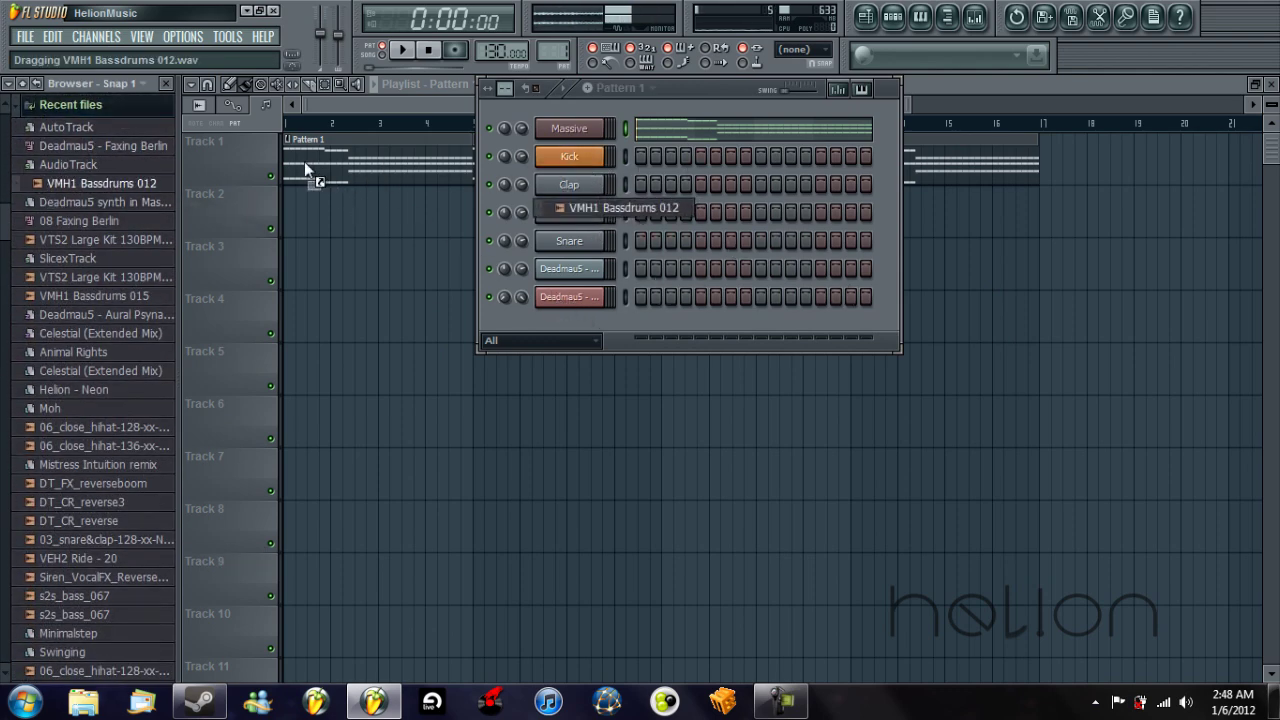
pyautogui.click(66, 109)
pyautogui.click(421, 108)
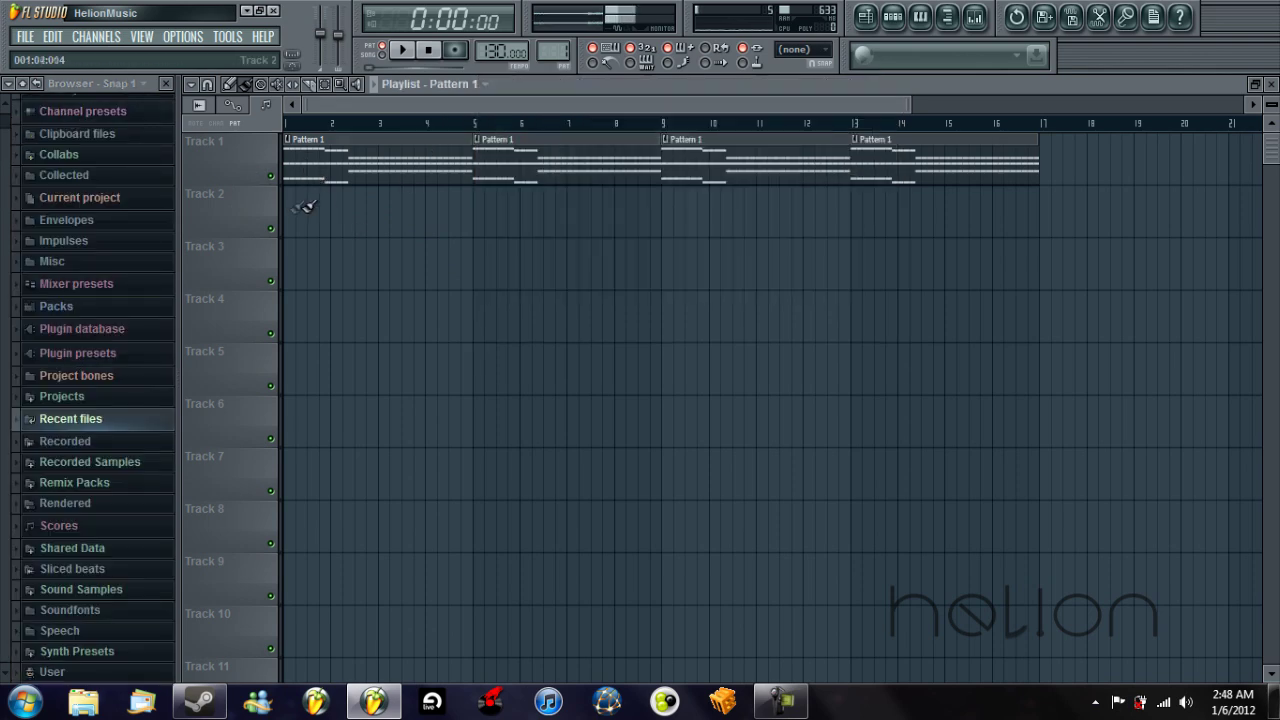
# - In Pattern 2, fill the bass drum channel every 4 steps and repeat the pattern along Track 2 through bar 16
pyautogui.click(896, 24)
pyautogui.press('KP_Add')
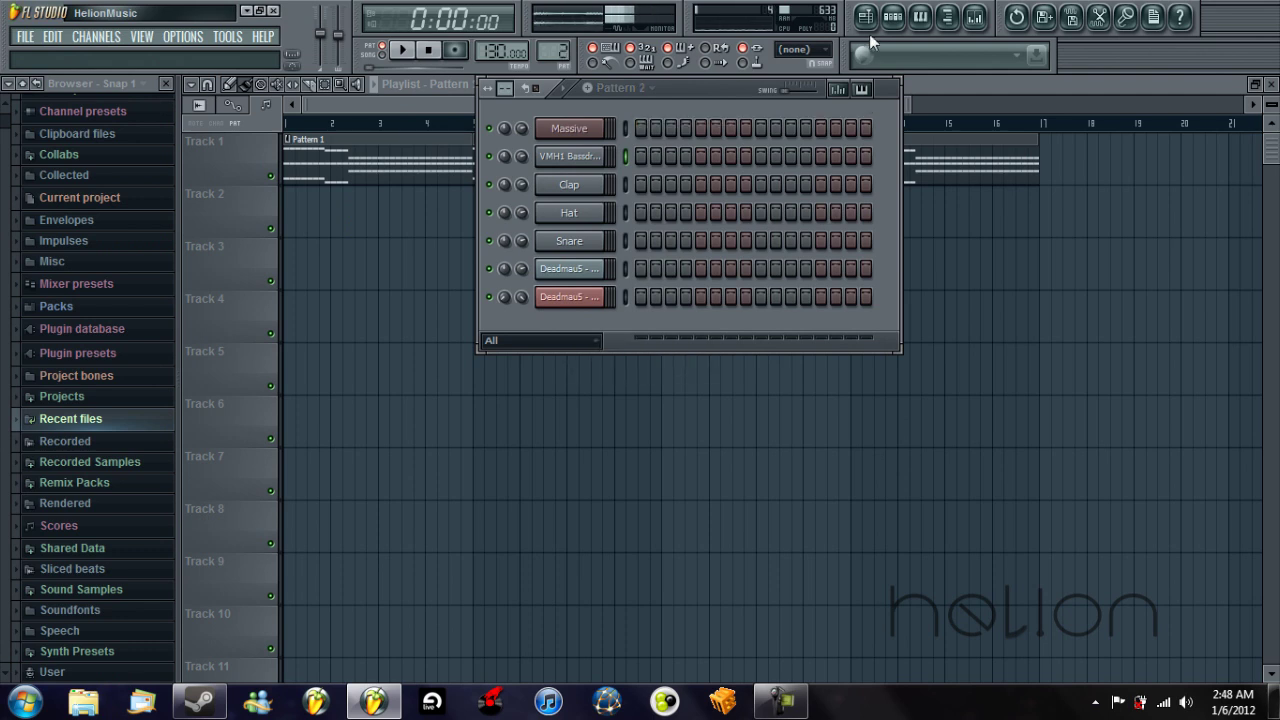
pyautogui.rightClick(583, 163)
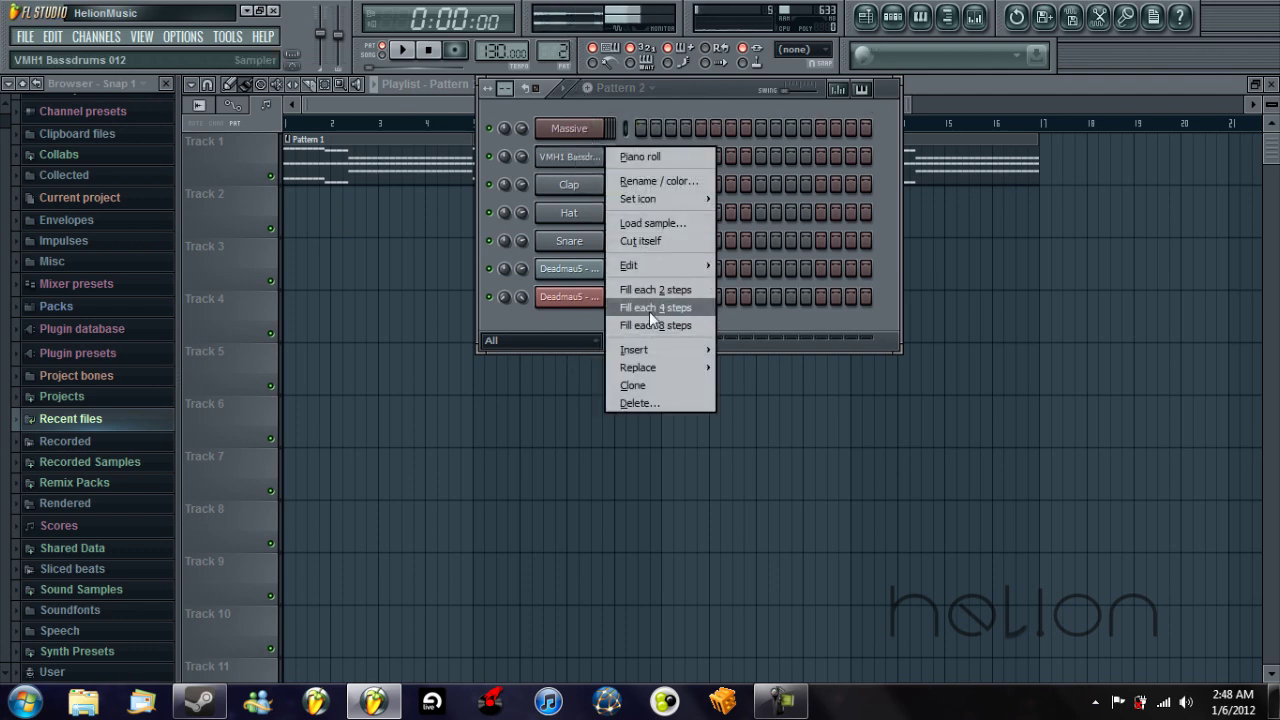
pyautogui.click(649, 308)
pyautogui.moveTo(297, 215); pyautogui.dragTo(1037, 222)
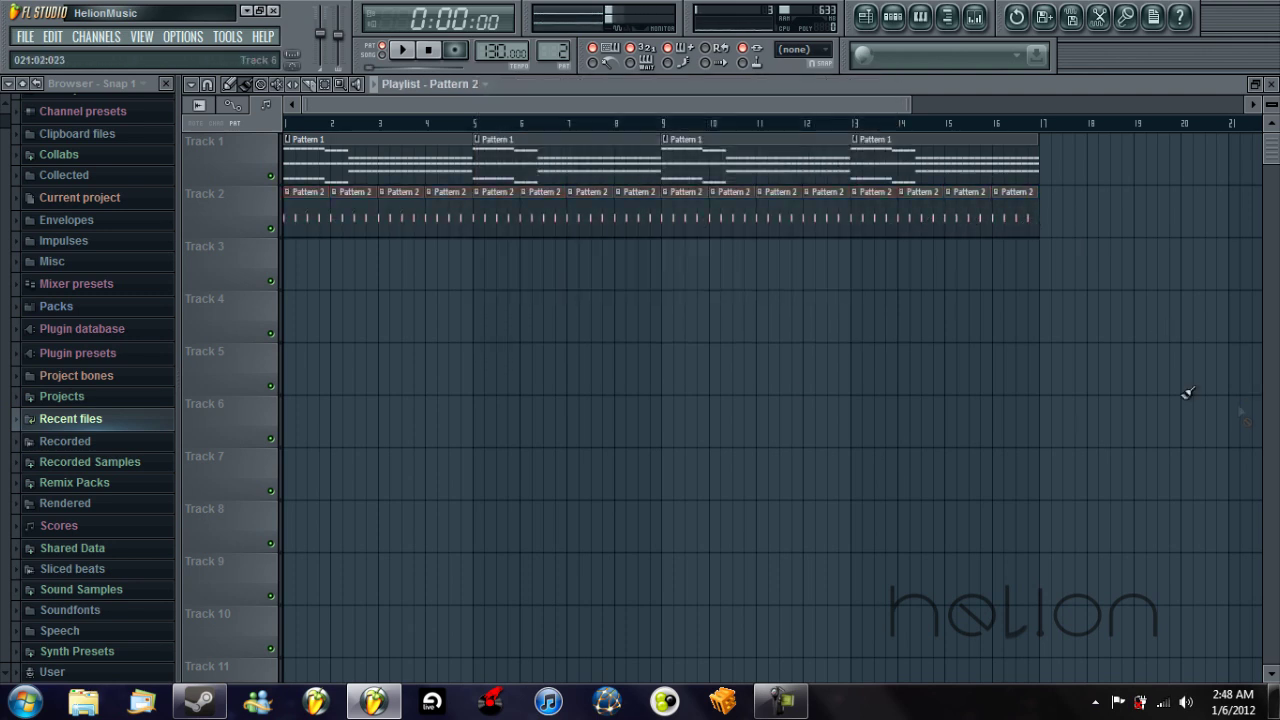
# - Play the arrangement in song mode and show the step sequencer
pyautogui.click(383, 55)
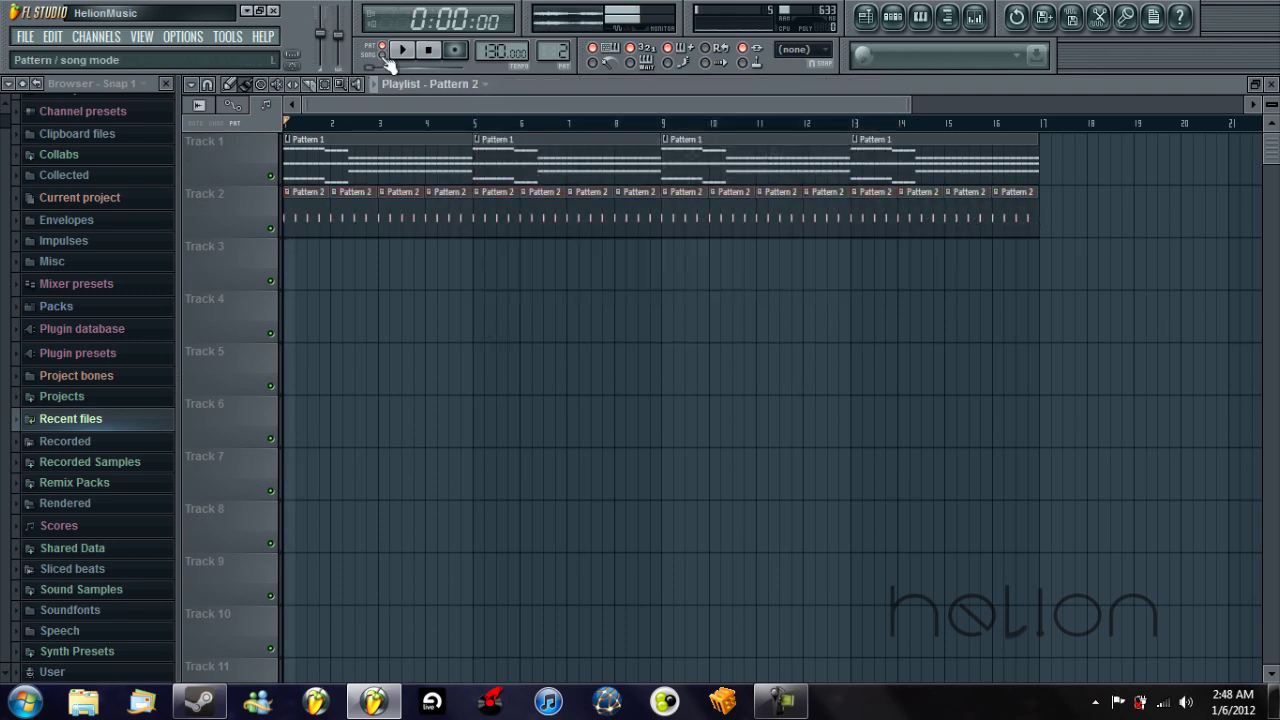
pyautogui.press('space')
pyautogui.click(906, 20)
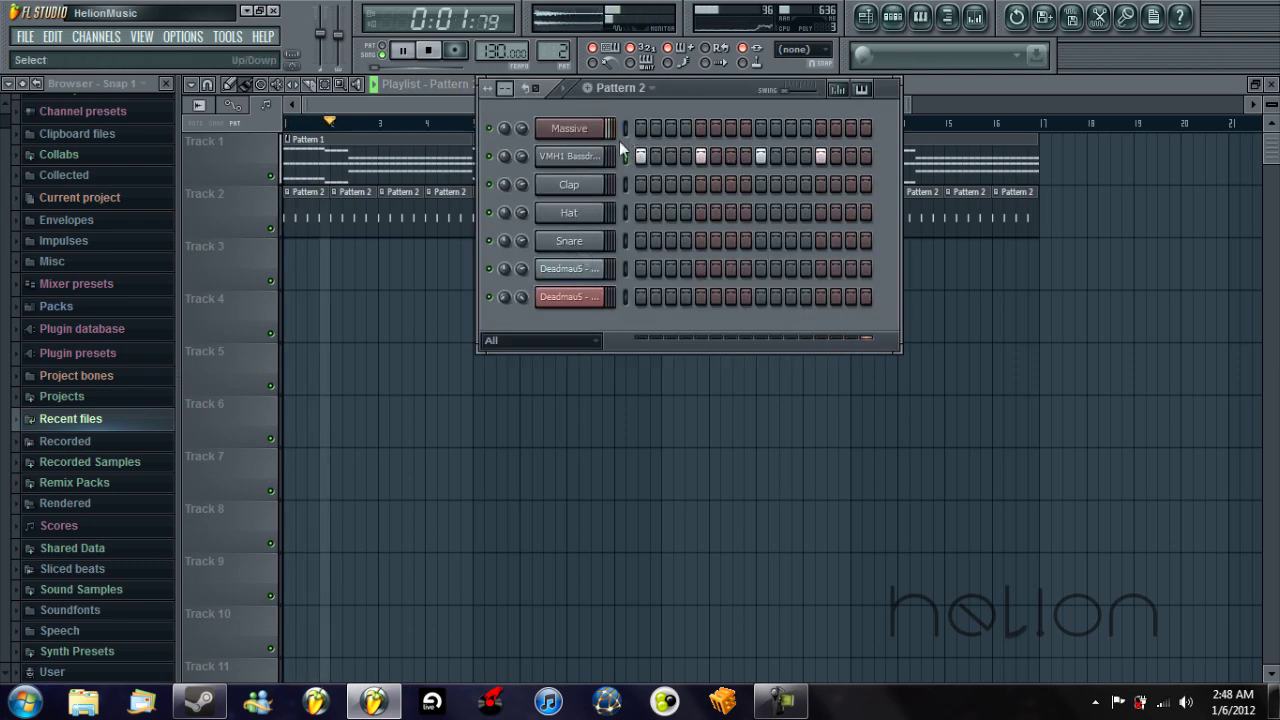
# - Open the Massive synth, audition the sound by turning macro control 2 during playback, and close the plugin
pyautogui.click(578, 128)
pyautogui.moveTo(957, 598); pyautogui.dragTo(944, 556)
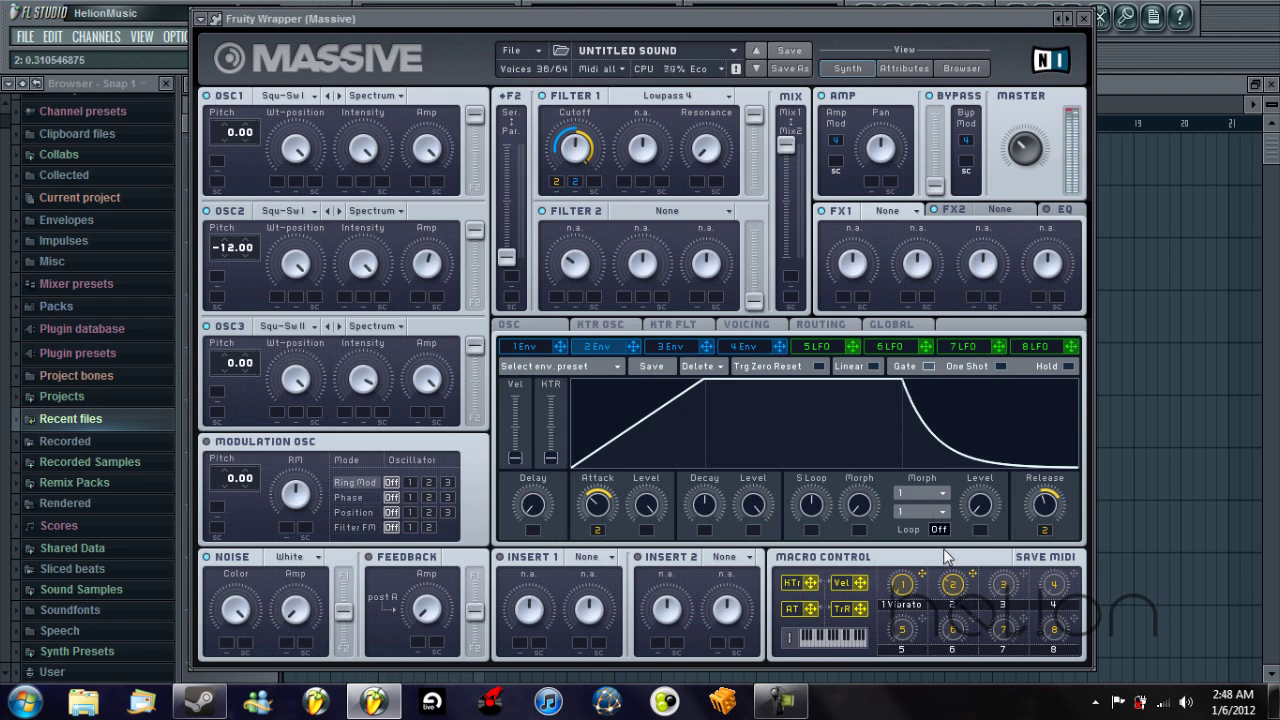
pyautogui.click(1083, 19)
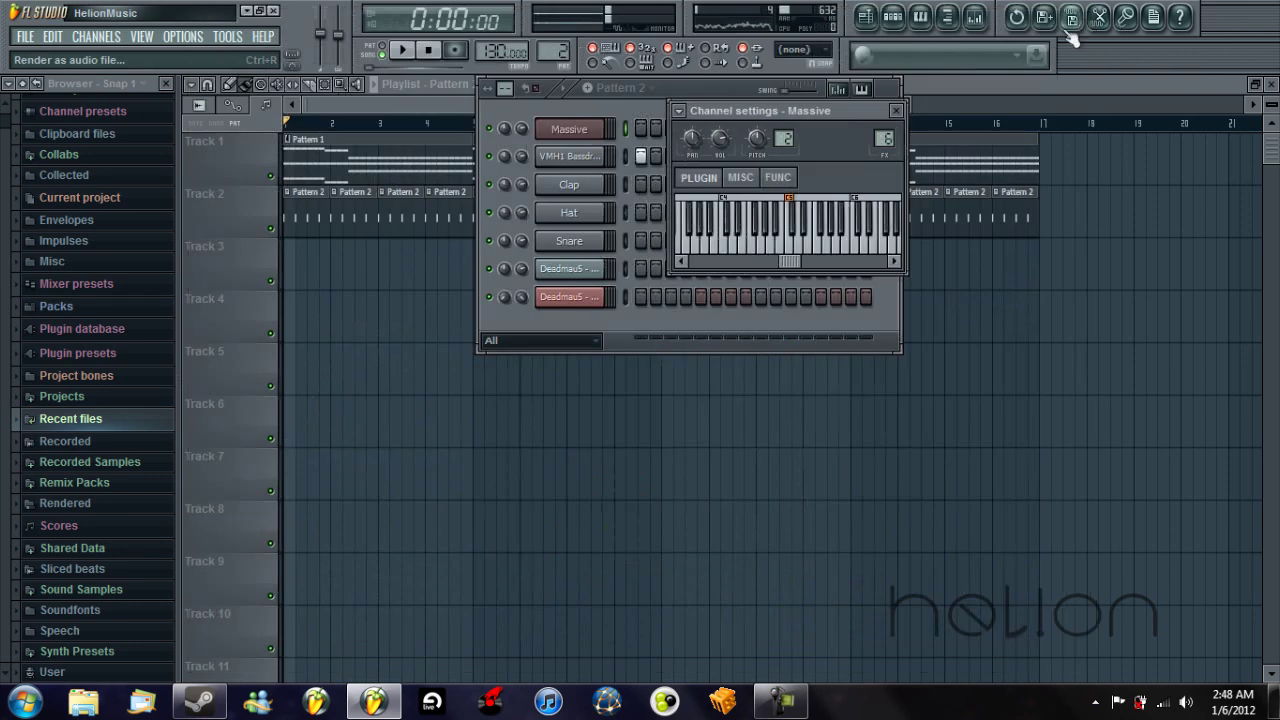
# - In Pattern 1's Massive piano roll, raise the seven F#4 notes to G4 and play the arrangement to check them
pyautogui.doubleClick(404, 162)
pyautogui.scroll(-2, 257, 332)
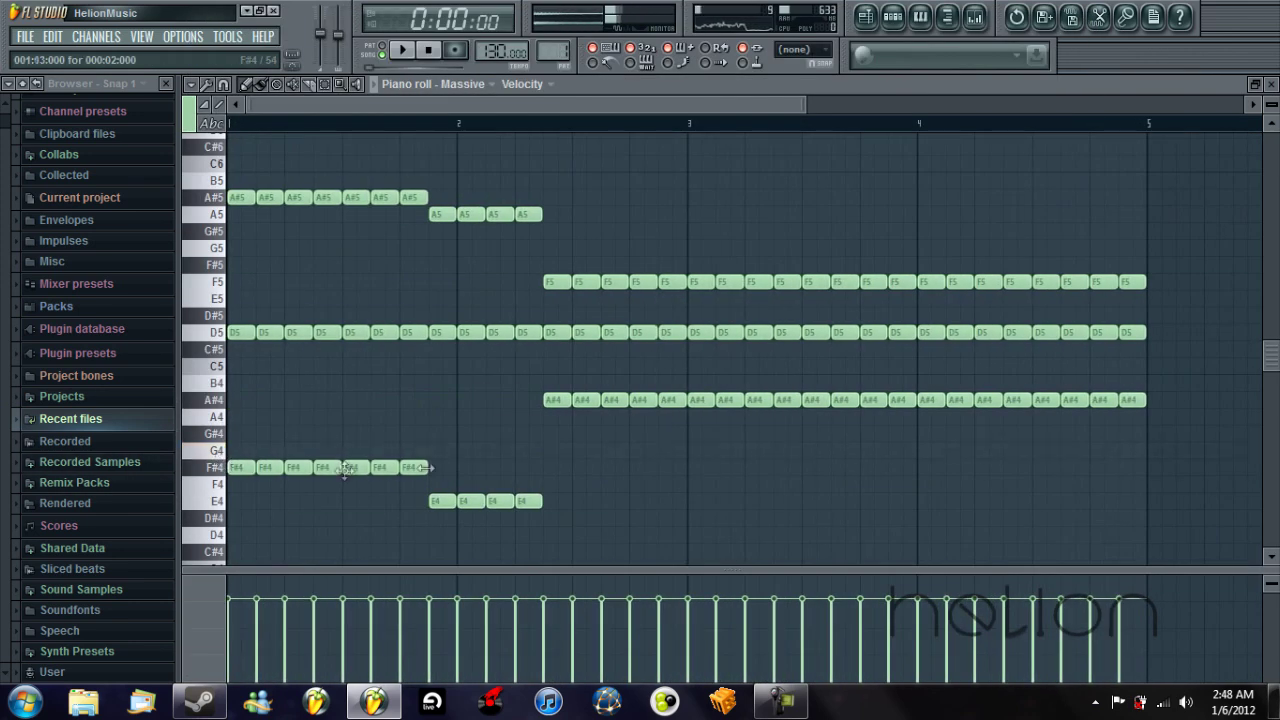
pyautogui.moveTo(434, 446); pyautogui.dragTo(180, 468)
pyautogui.hotkey('shift', 'Up')
pyautogui.press('space')
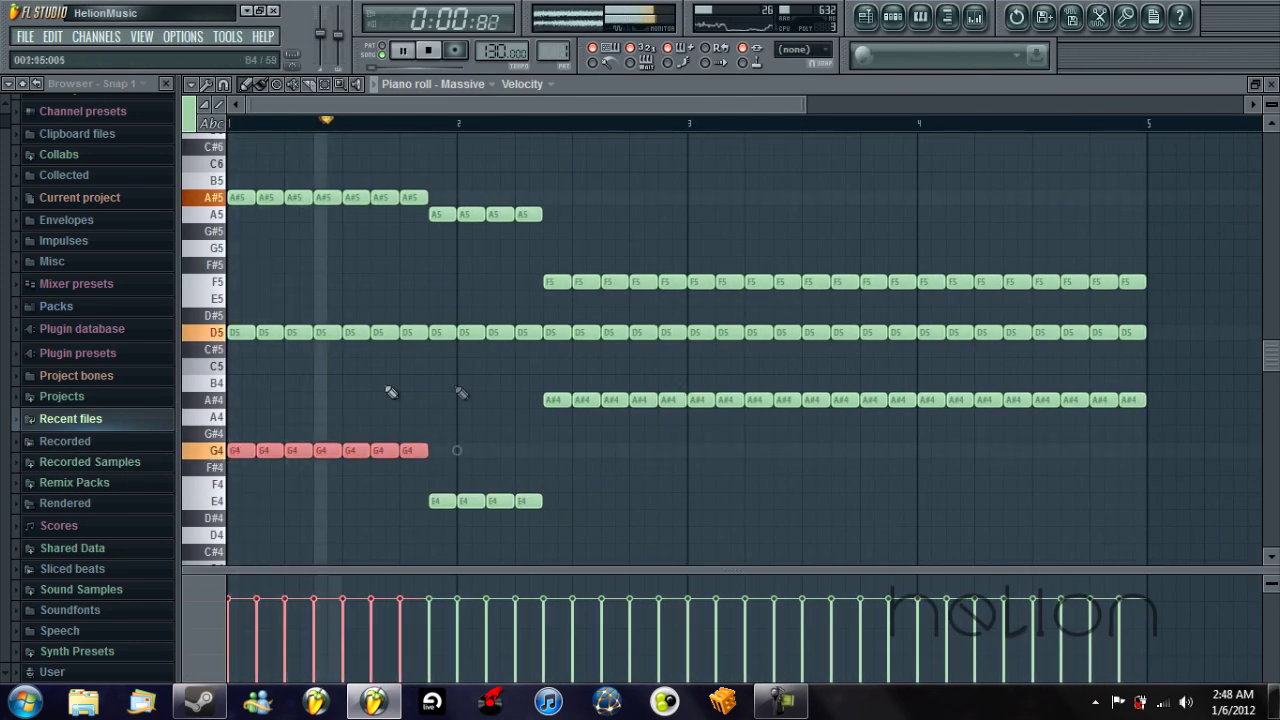
pyautogui.press('space')
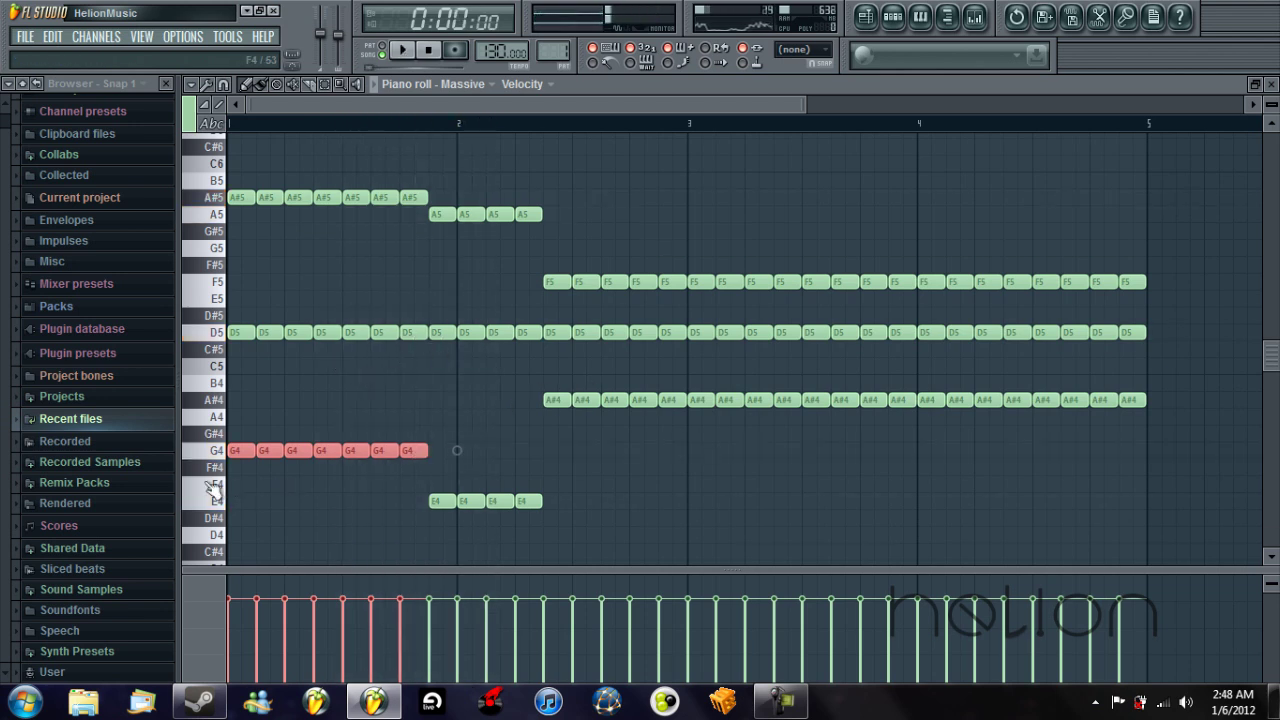
# - Raise the four E4 notes to F4, play the arrangement to check the chords, and deselect the notes
pyautogui.moveTo(409, 480); pyautogui.dragTo(616, 513)
pyautogui.hotkey('shift', 'Up')
pyautogui.press('space')
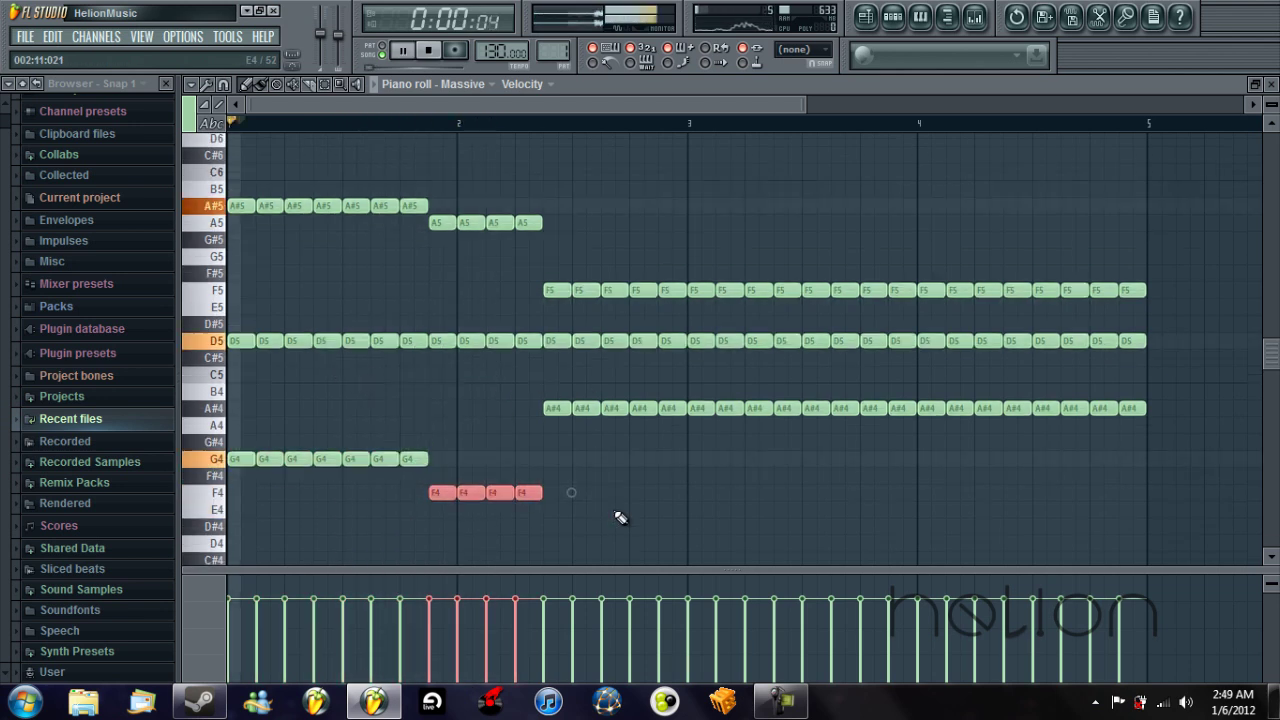
pyautogui.keyDown('ctrl'); pyautogui.click(757, 482); pyautogui.keyUp('ctrl')
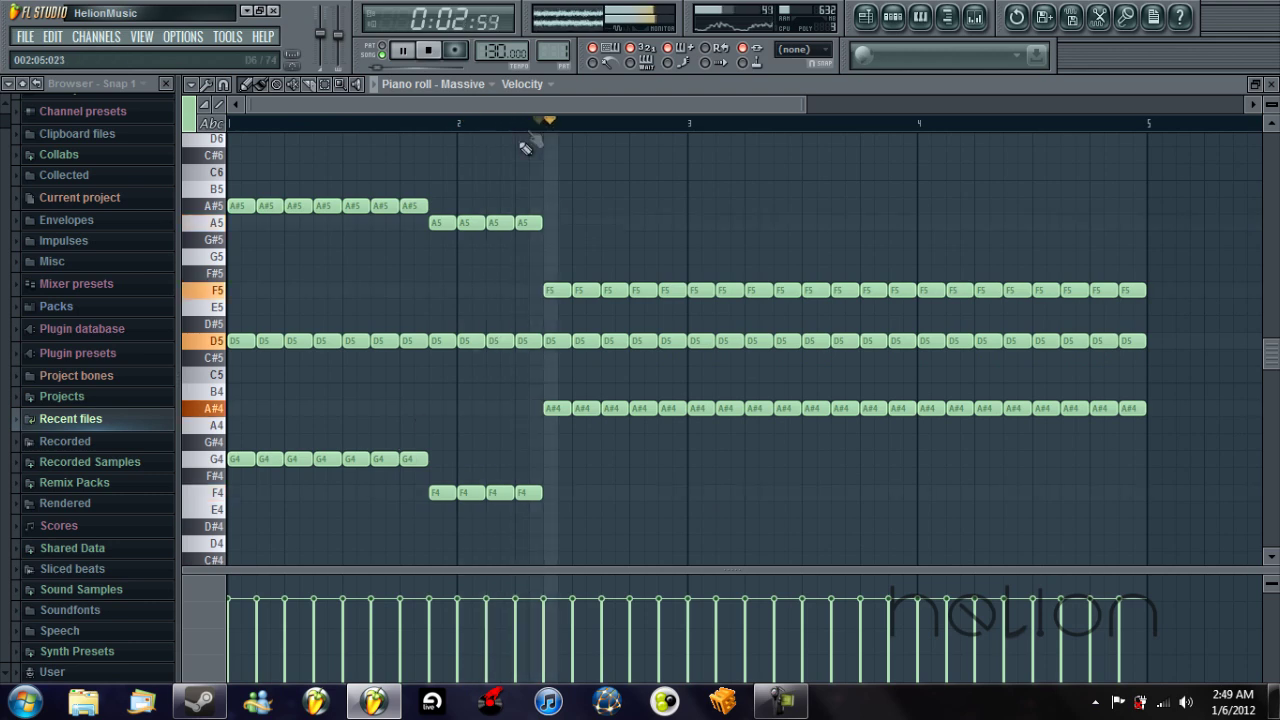
# - Return to the playlist, hide the step sequencer and stop playback
pyautogui.press('F7')
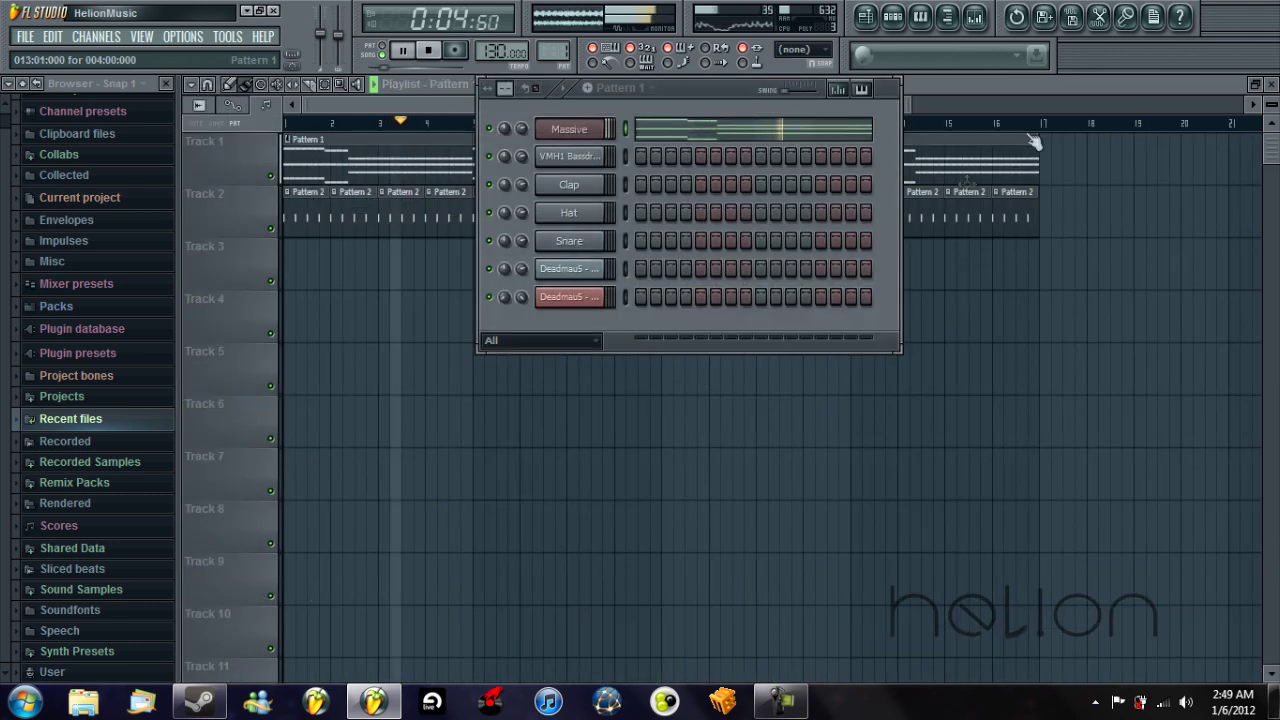
pyautogui.press('F6')
pyautogui.press('space')
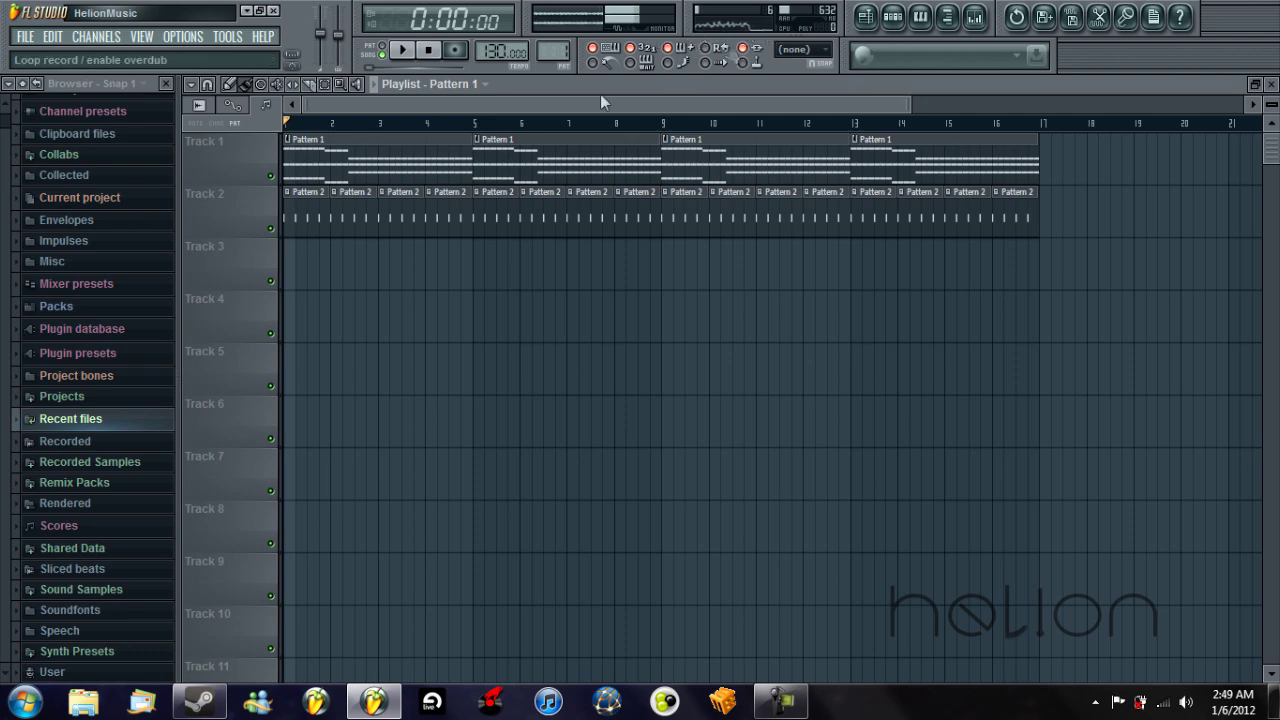
# - Tweak macro control 2 in Massive and create an automation clip for that last tweaked parameter on Track 3
pyautogui.click(885, 19)
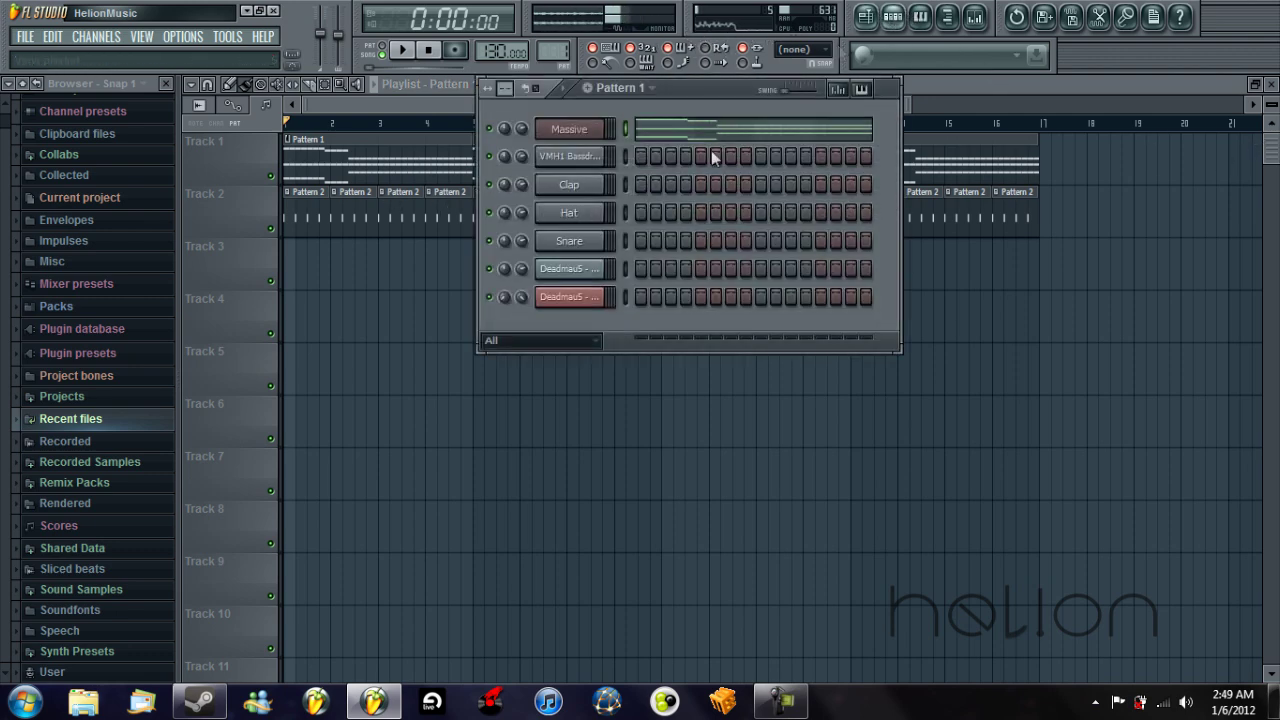
pyautogui.click(567, 129)
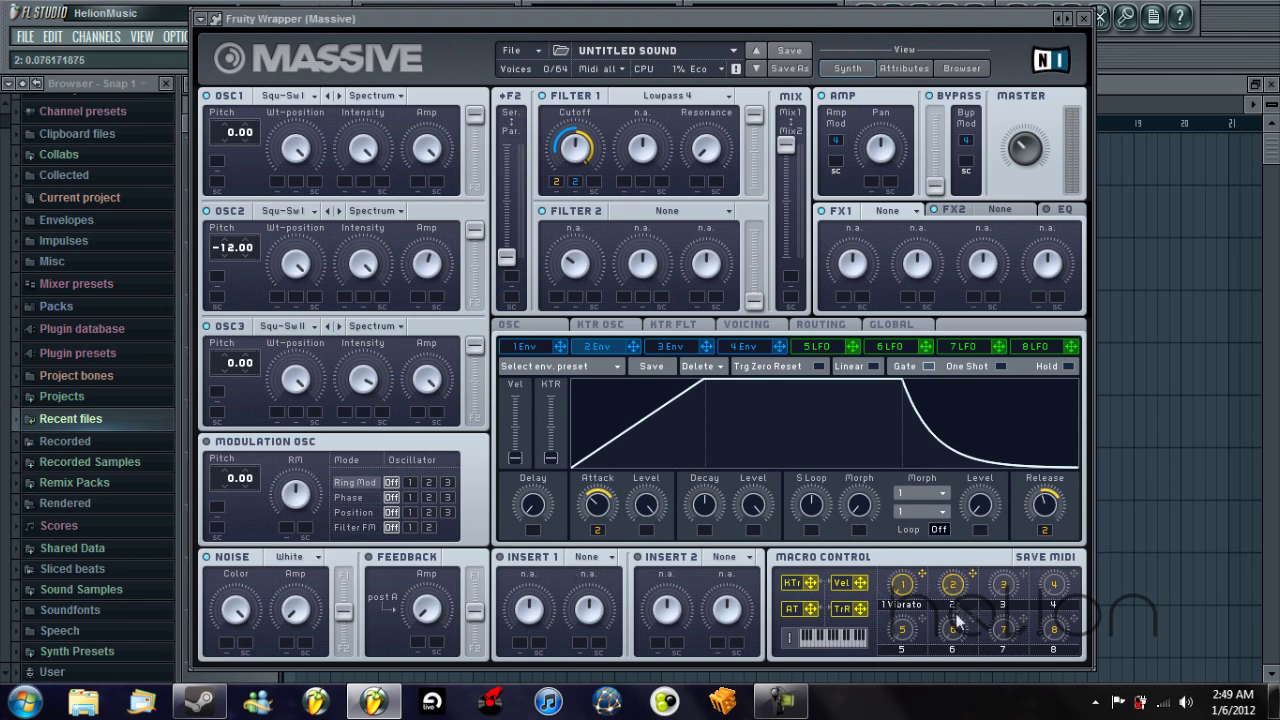
pyautogui.click(1083, 18)
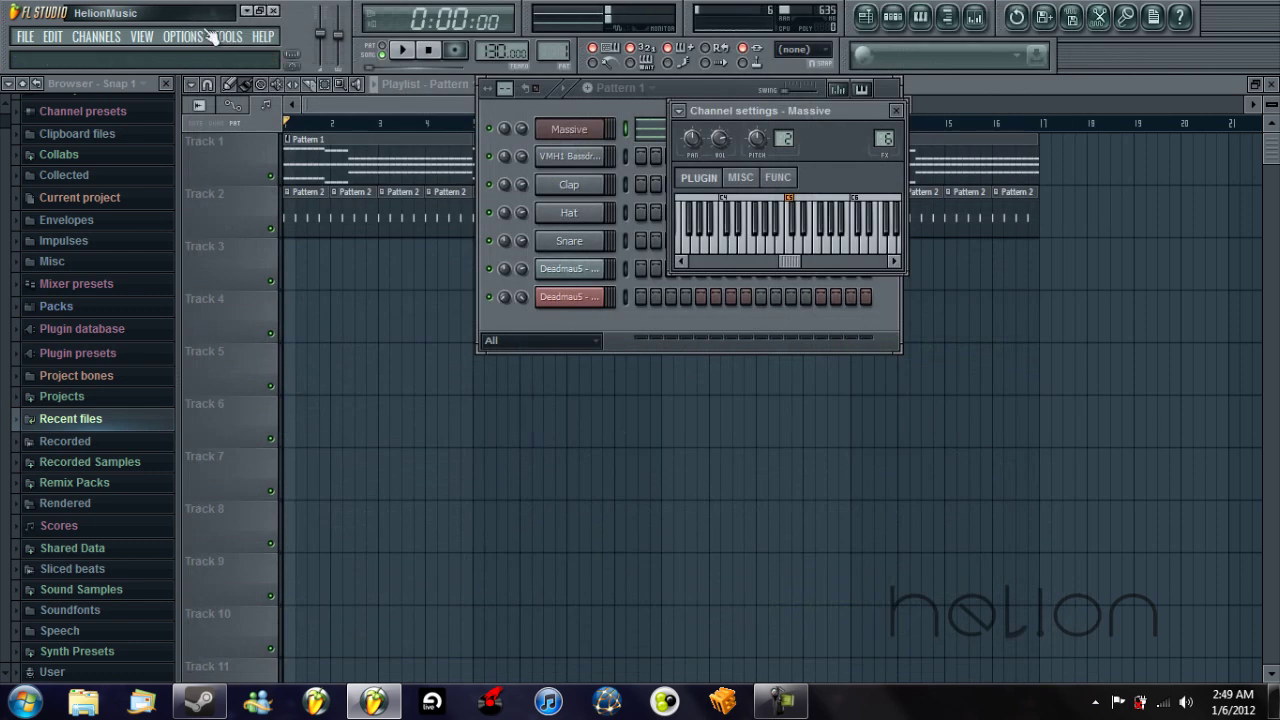
pyautogui.click(558, 129)
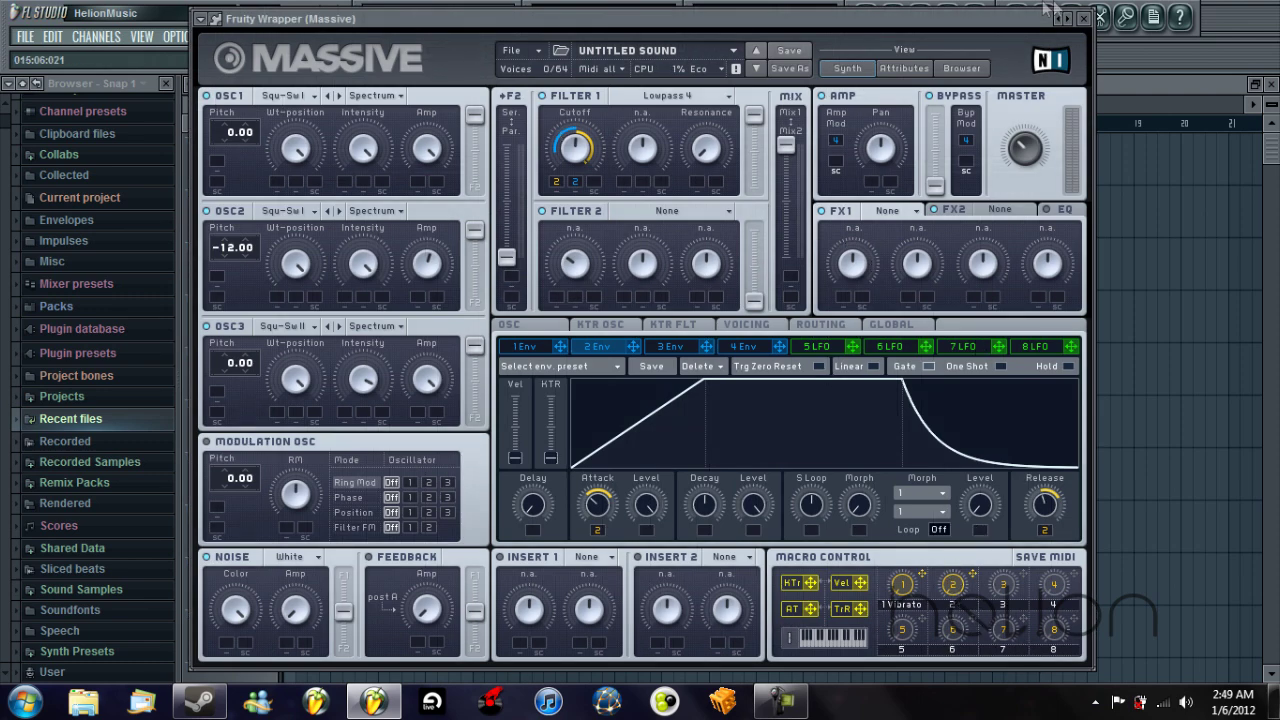
pyautogui.click(1088, 22)
pyautogui.click(228, 38)
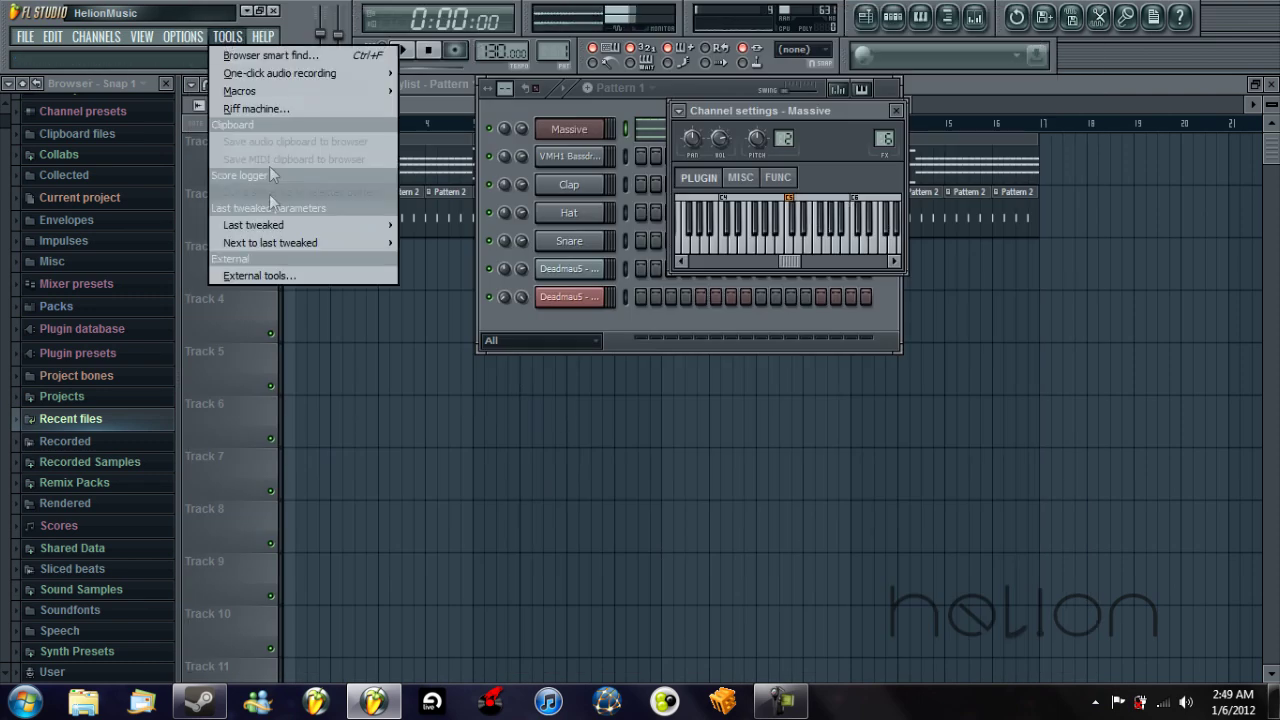
pyautogui.moveTo(315, 230)
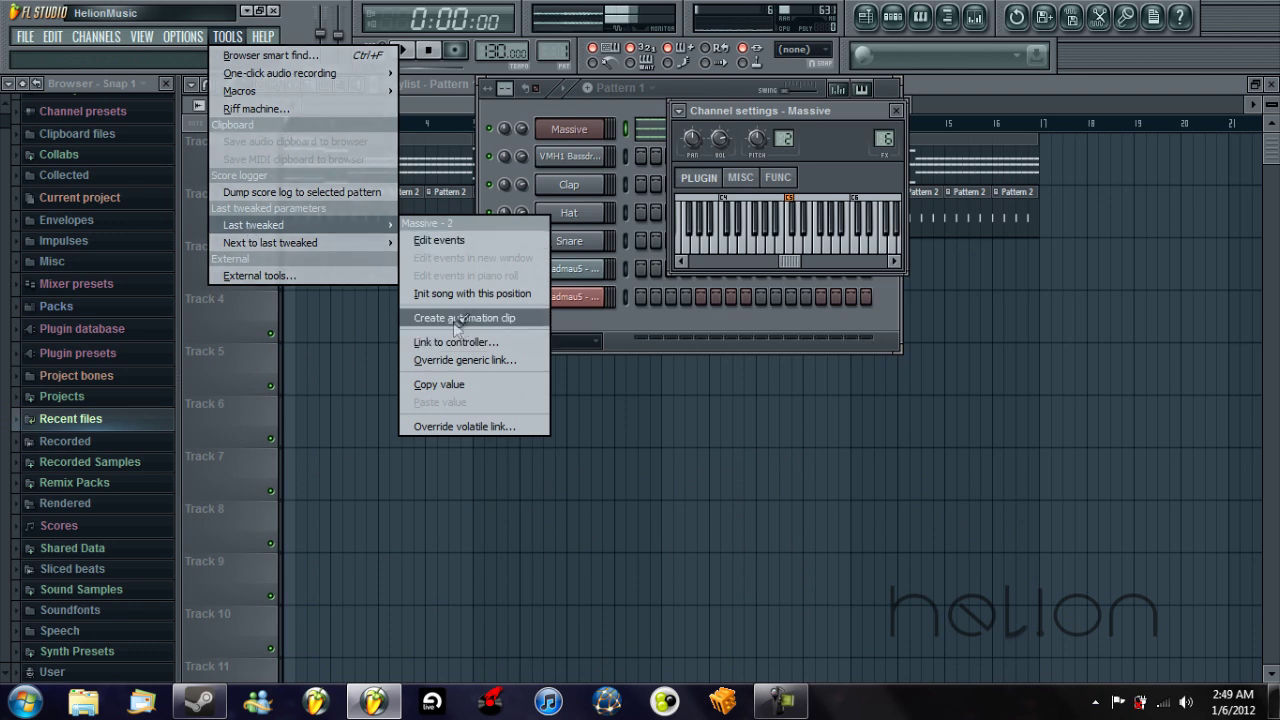
pyautogui.click(465, 318)
pyautogui.click(249, 270)
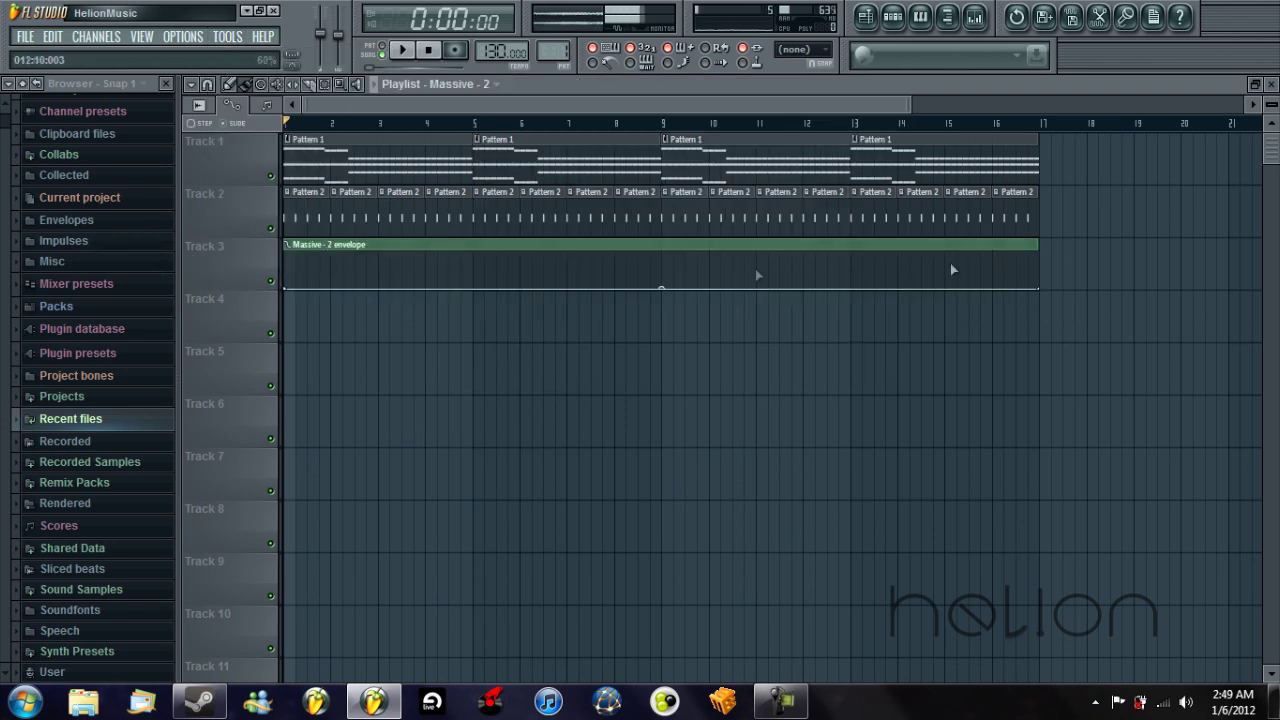
# - Shape the Track 3 envelope to rise from bar 4 to a peak at bar 5, drop, and climb until bar 17, and start playback
pyautogui.moveTo(431, 288); pyautogui.dragTo(480, 286)
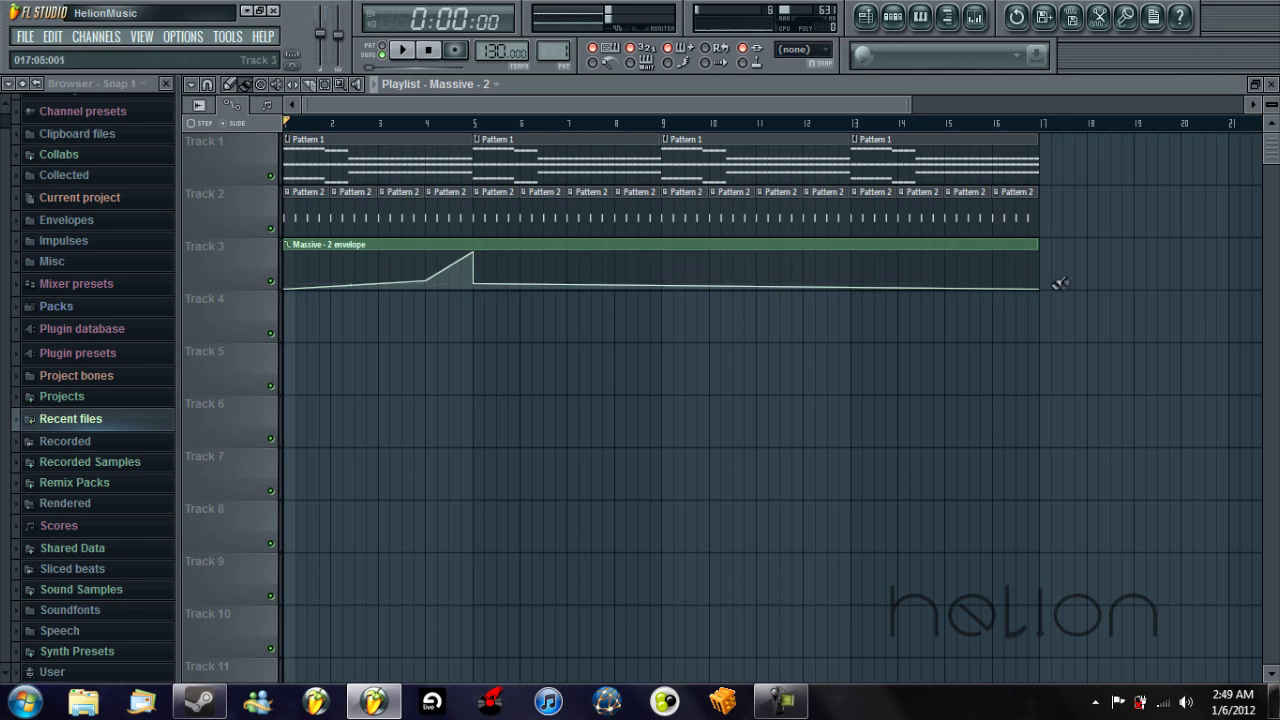
pyautogui.moveTo(1040, 288); pyautogui.dragTo(1046, 257)
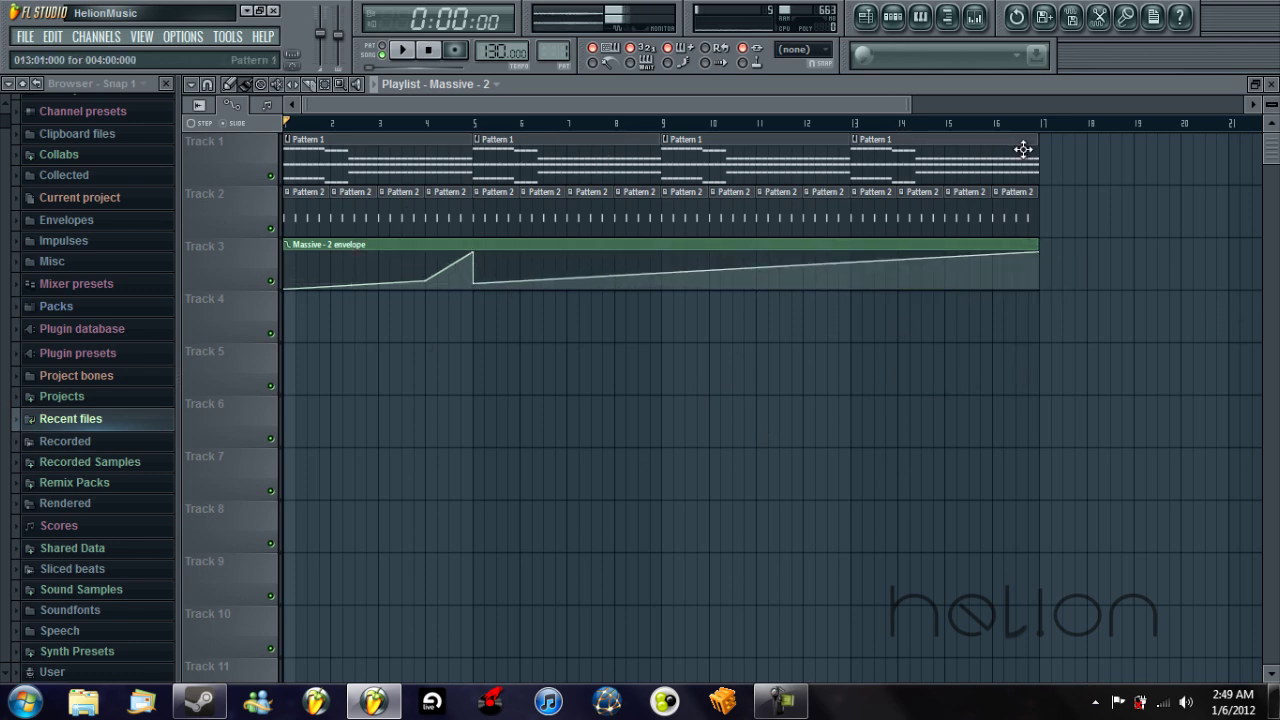
pyautogui.press('space')
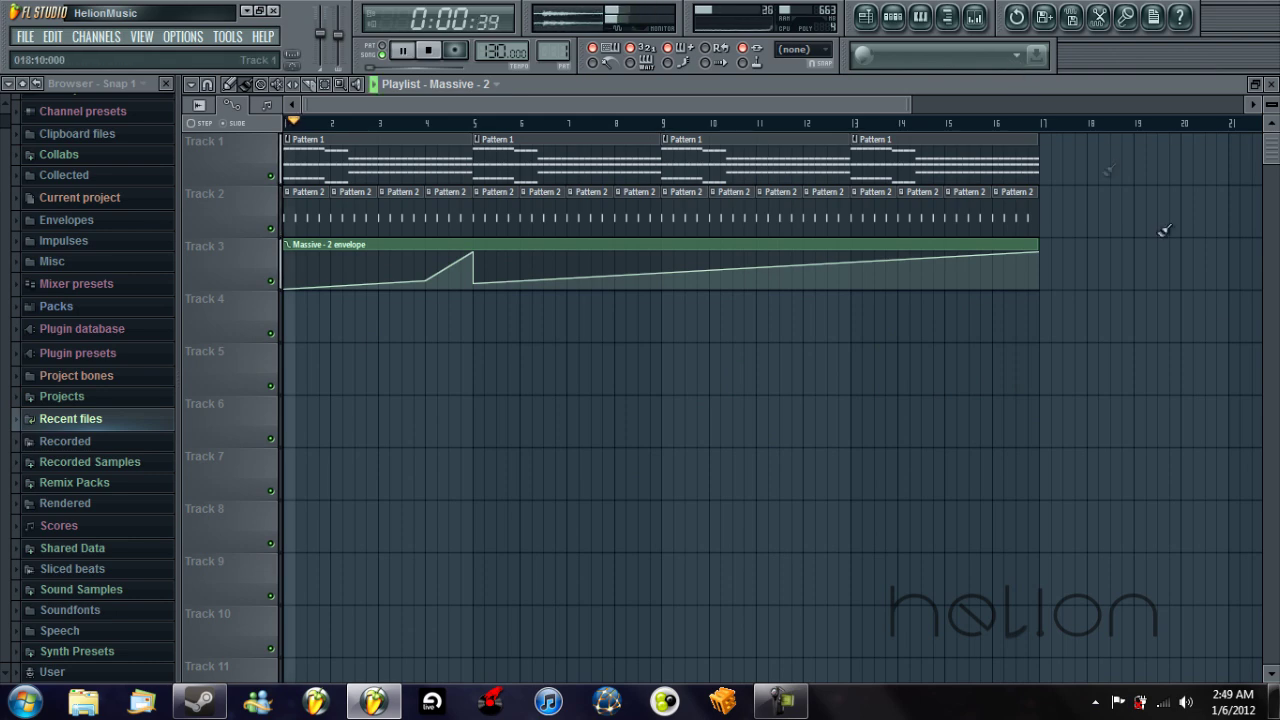
# - Open Massive during playback to observe the automated sound, and stop and return to the playlist alone
pyautogui.click(900, 22)
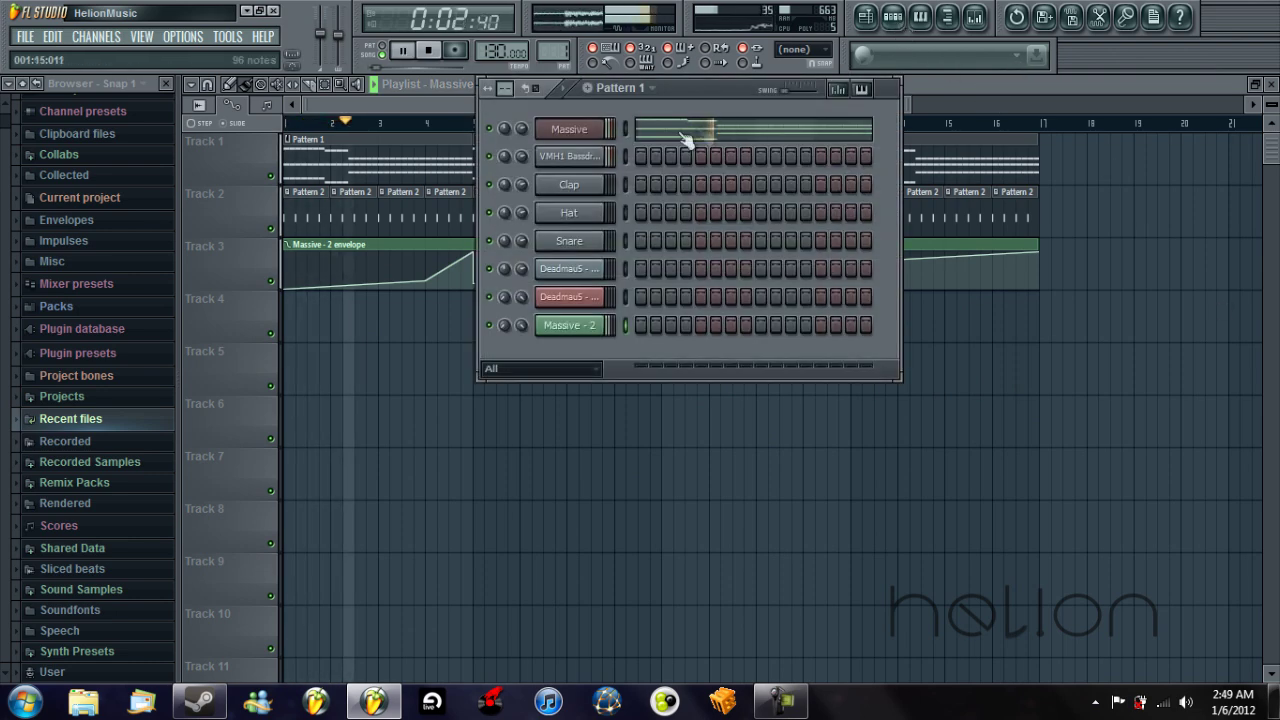
pyautogui.click(601, 128)
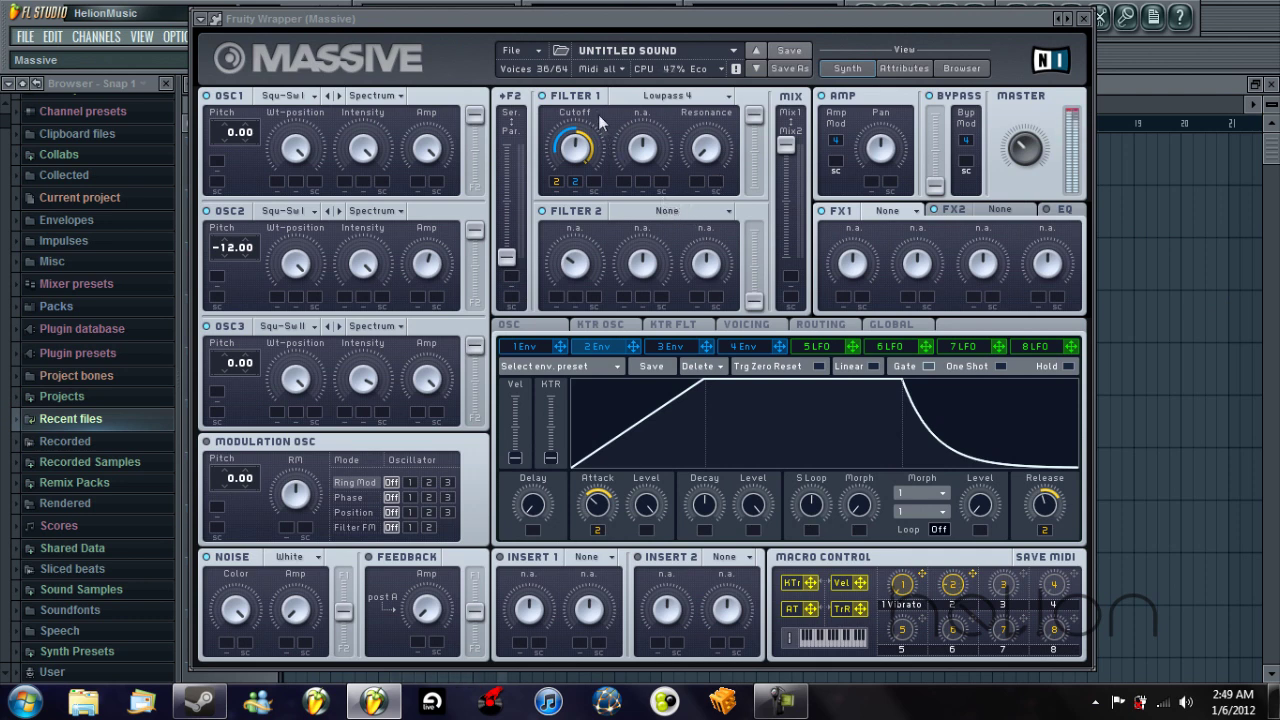
pyautogui.moveTo(742, 19); pyautogui.dragTo(830, 157)
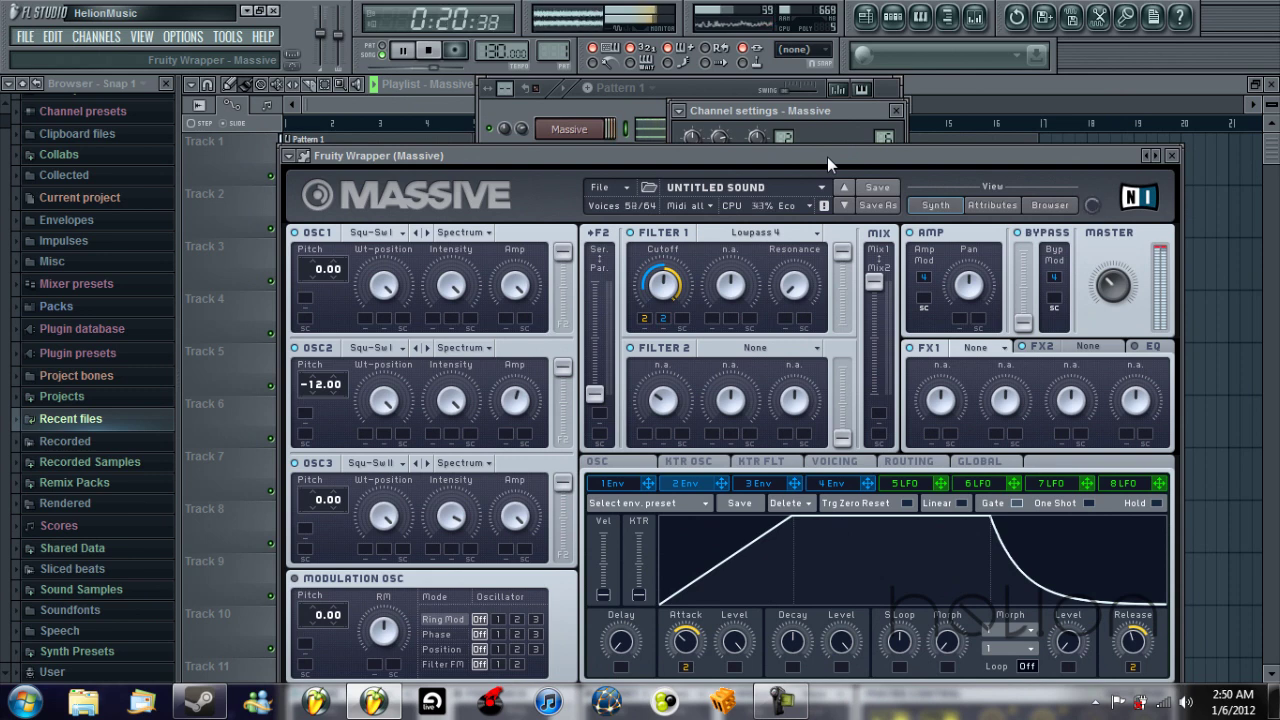
pyautogui.press('space')
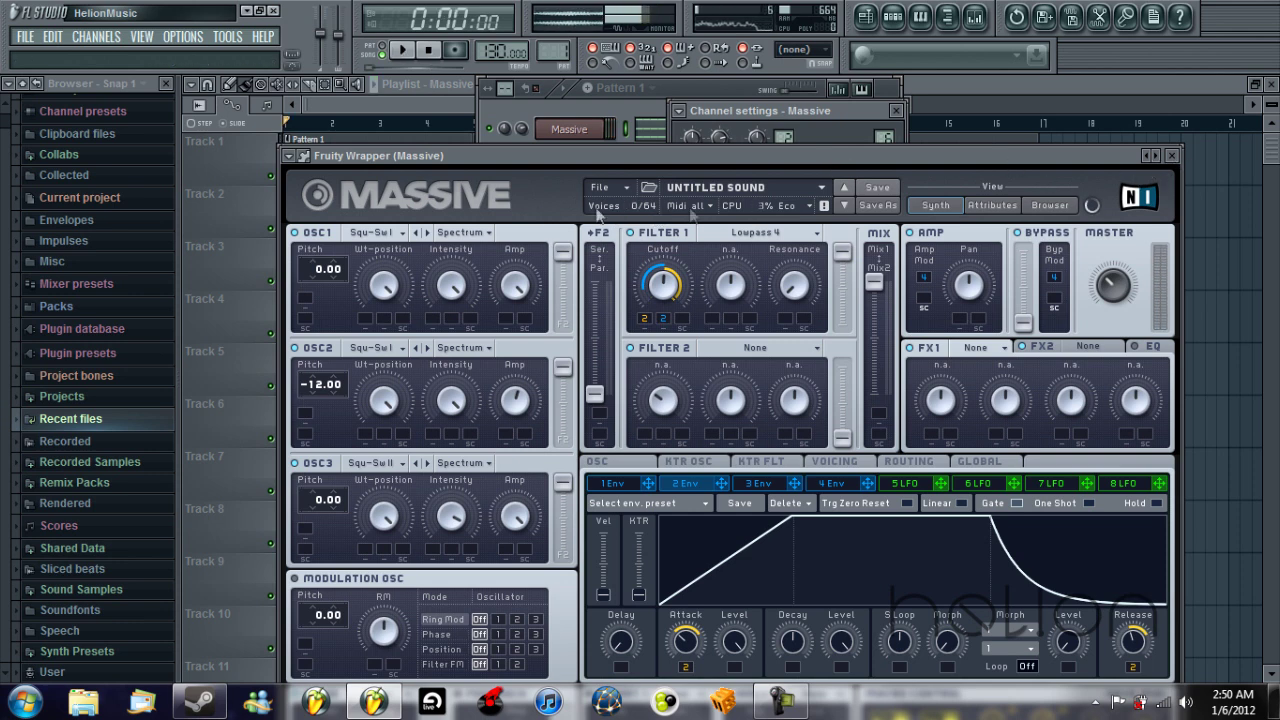
pyautogui.click(1172, 156)
pyautogui.click(960, 88)
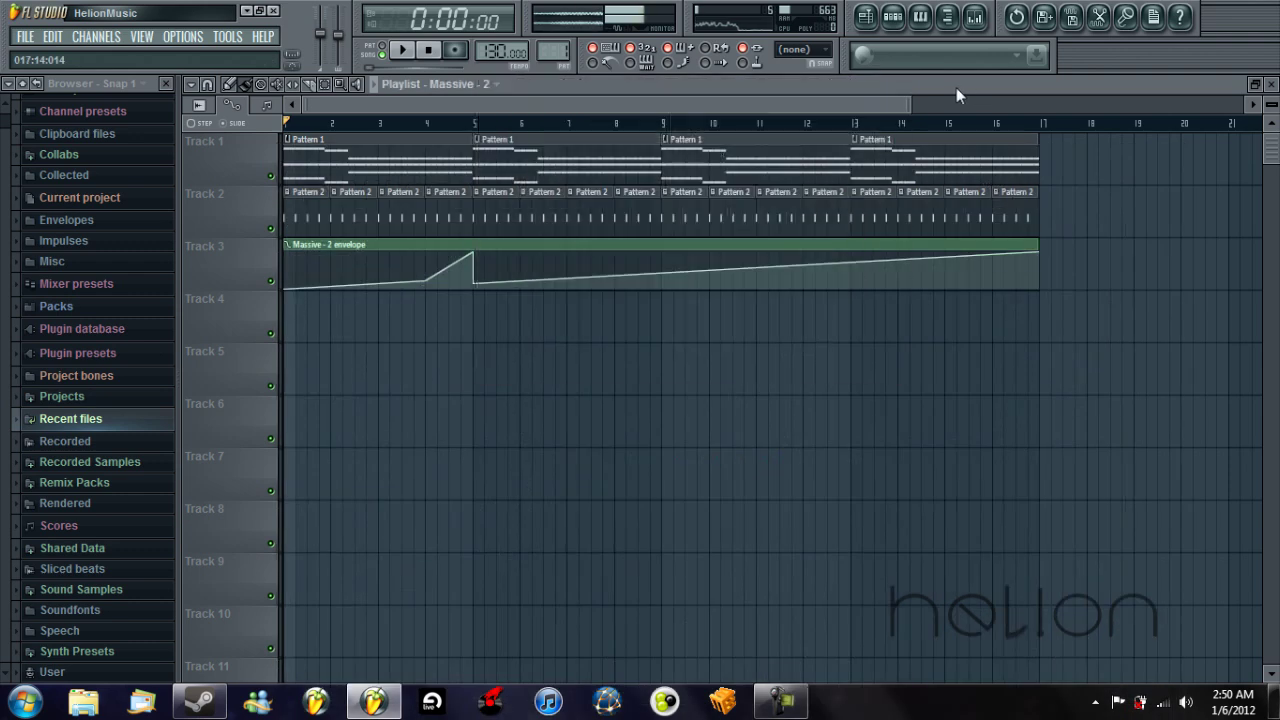
# - Add an envelope point at bar 13 level with the clip's end point and select bars 13 through 16 on the timeline
pyautogui.moveTo(766, 252)
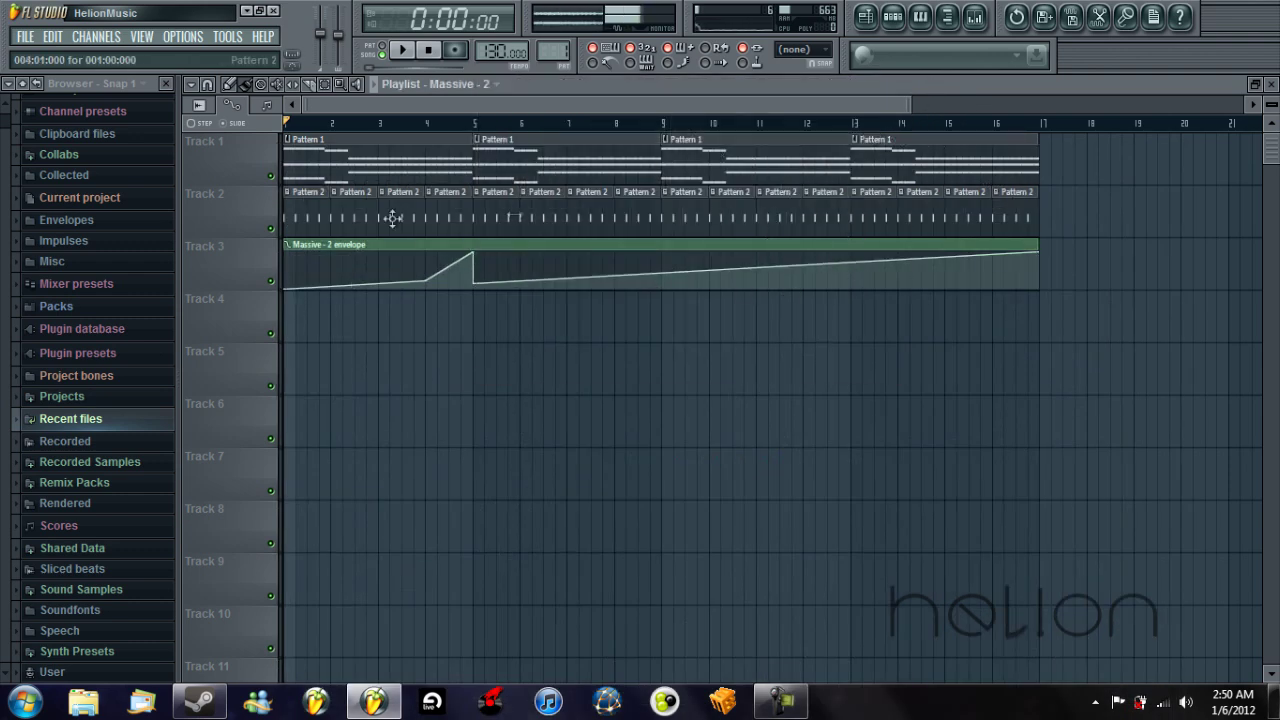
pyautogui.rightClick(854, 254)
pyautogui.moveTo(854, 127); pyautogui.dragTo(1043, 135)
pyautogui.keyDown('ctrl'); pyautogui.click(1160, 257); pyautogui.keyUp('ctrl')
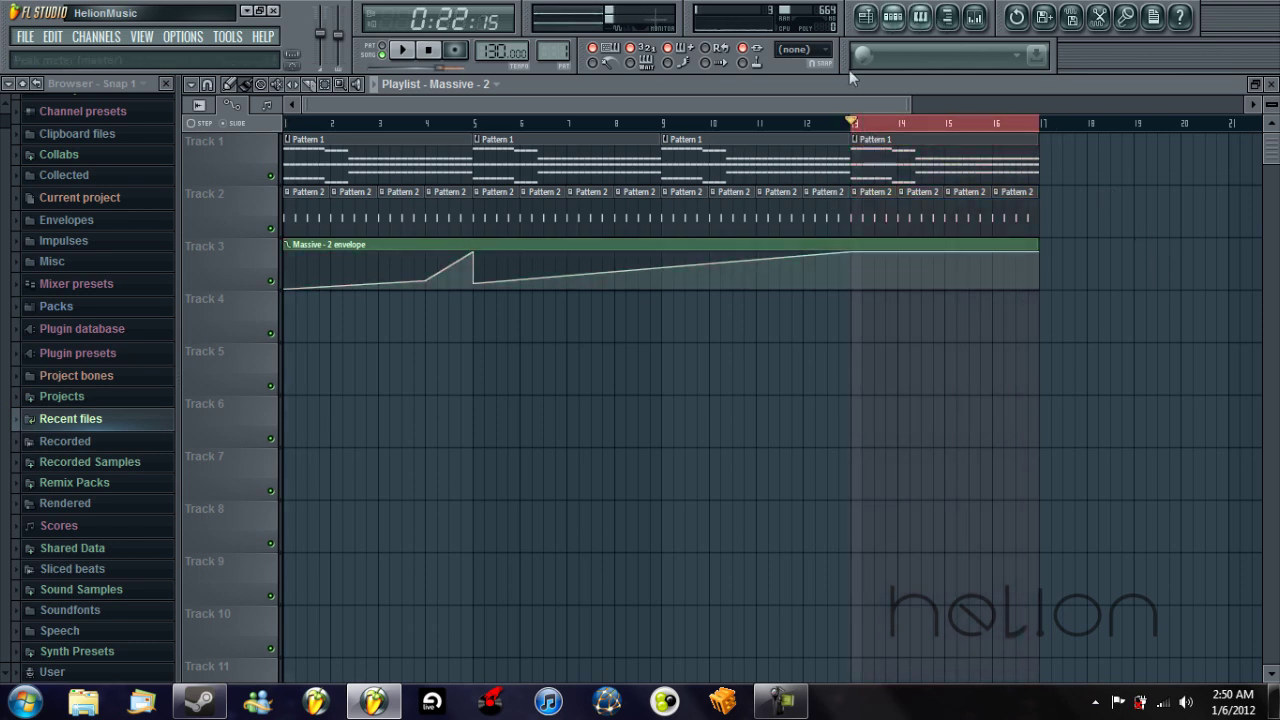
# - Reopen Massive, play the selected bars to hear the fully opened sound, and stop and close the plugin
pyautogui.click(893, 17)
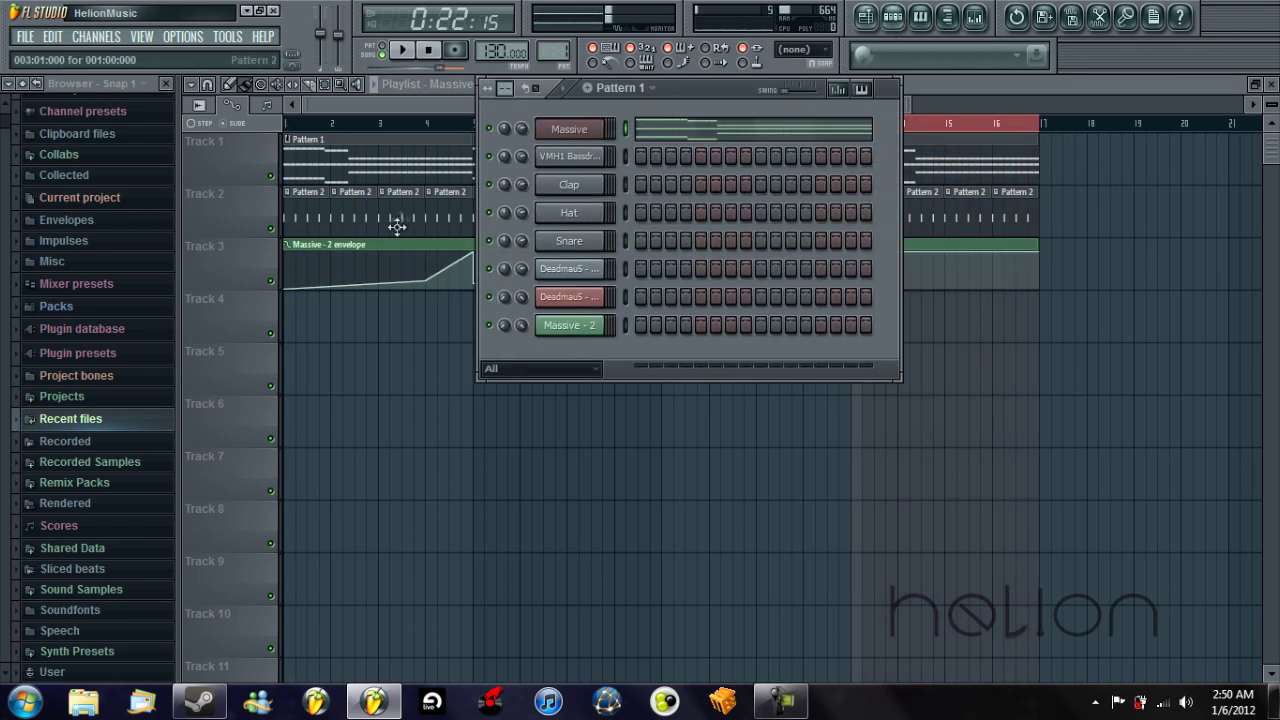
pyautogui.click(568, 134)
pyautogui.press('space')
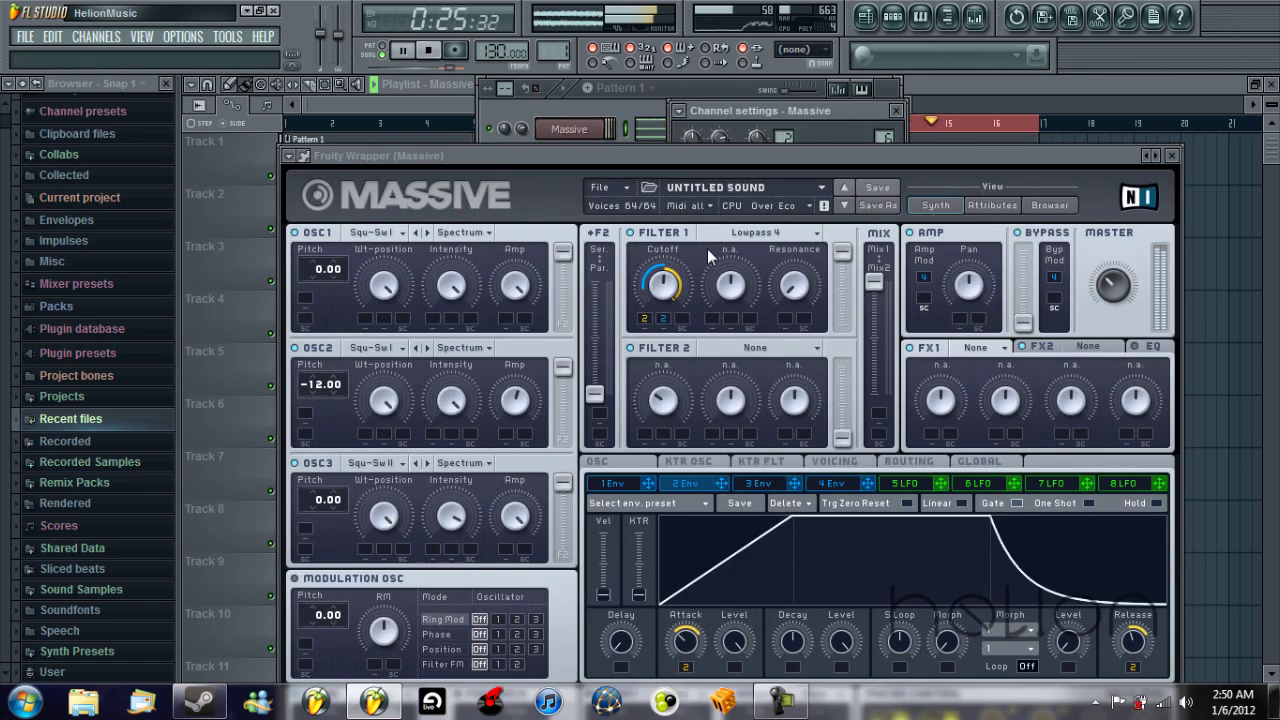
pyautogui.press('space')
pyautogui.click(1172, 155)
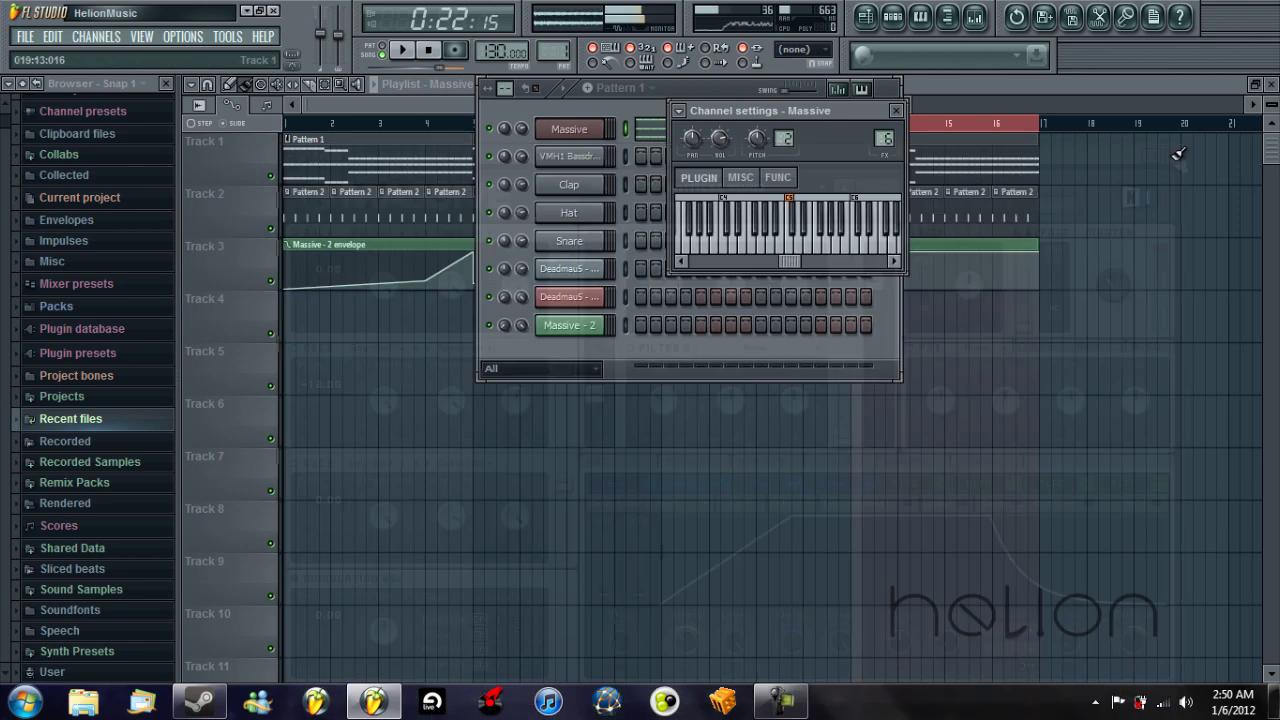
# - Close the channel settings and step sequencer and clear the time selection in the playlist
pyautogui.click(897, 113)
pyautogui.press('F6')
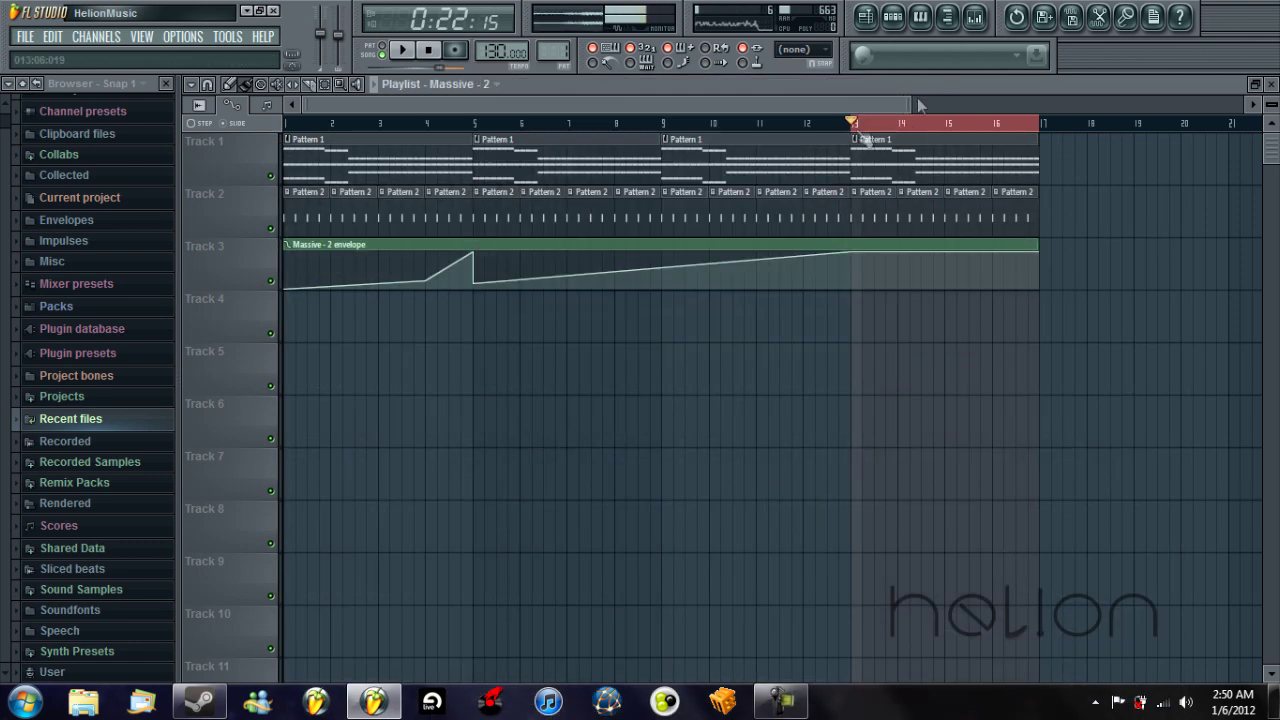
pyautogui.click(860, 128)
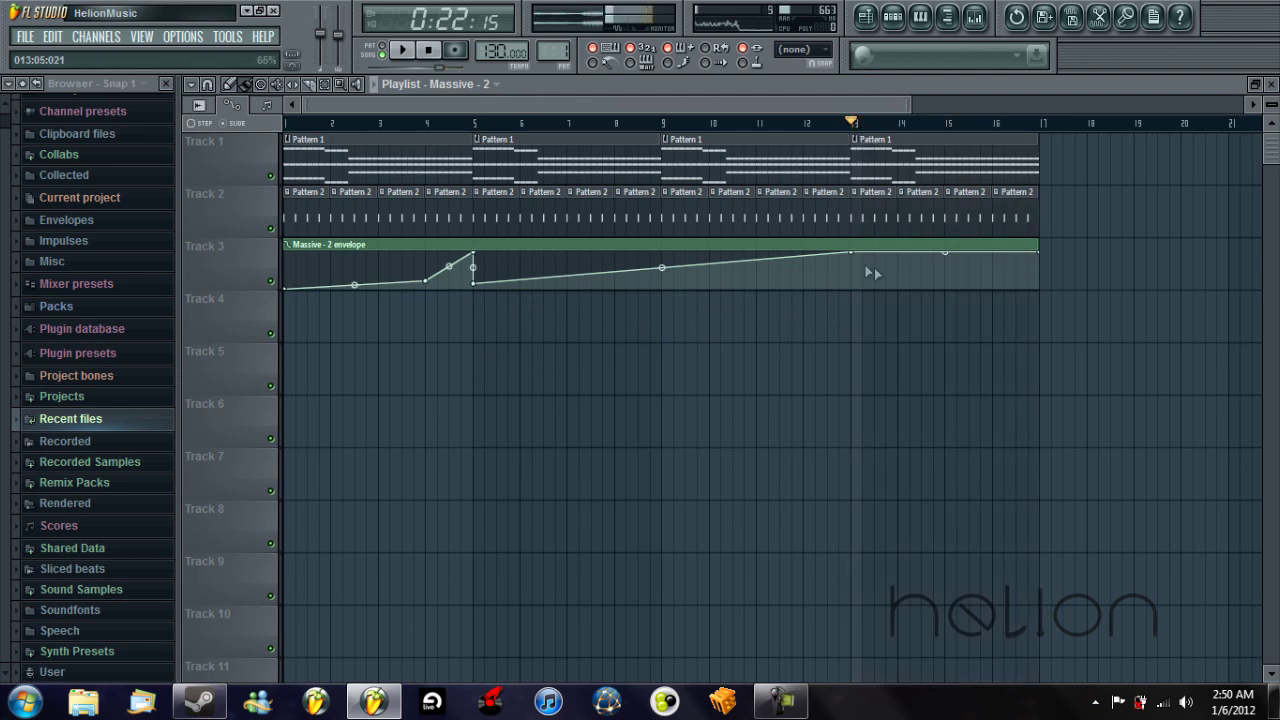
# - Clone the Massive channel in the step sequencer
pyautogui.click(893, 16)
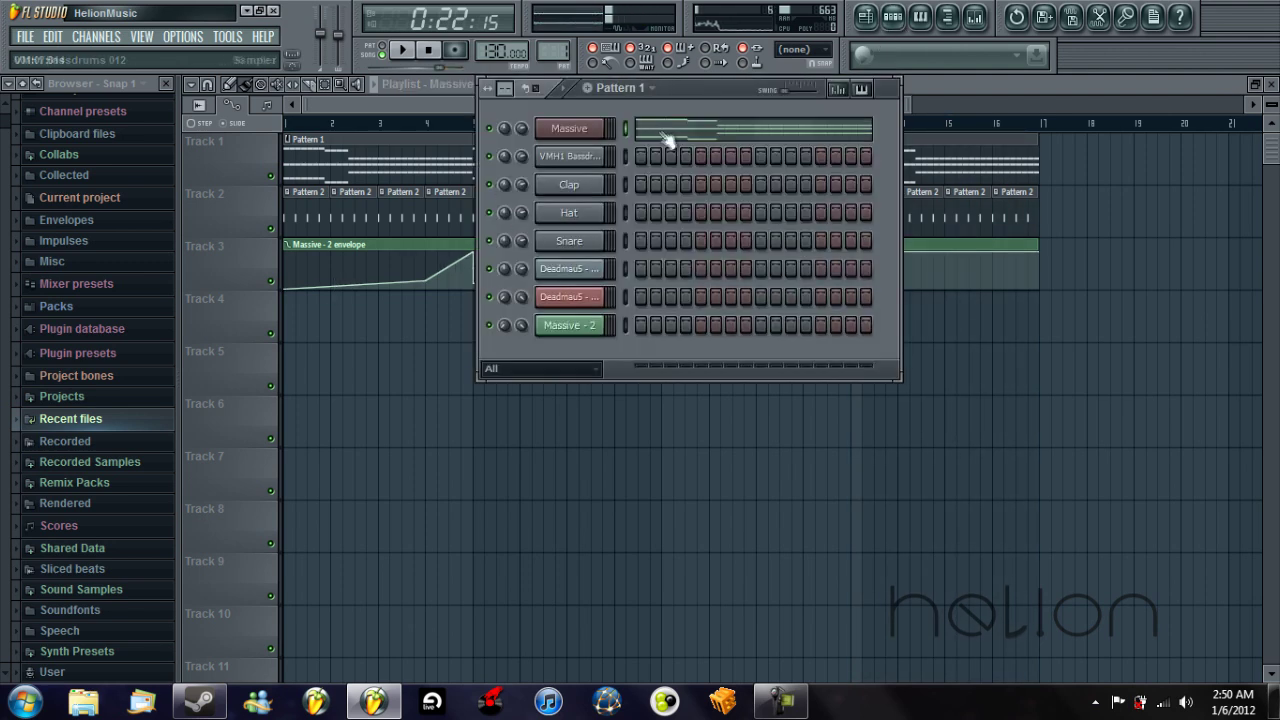
pyautogui.rightClick(578, 140)
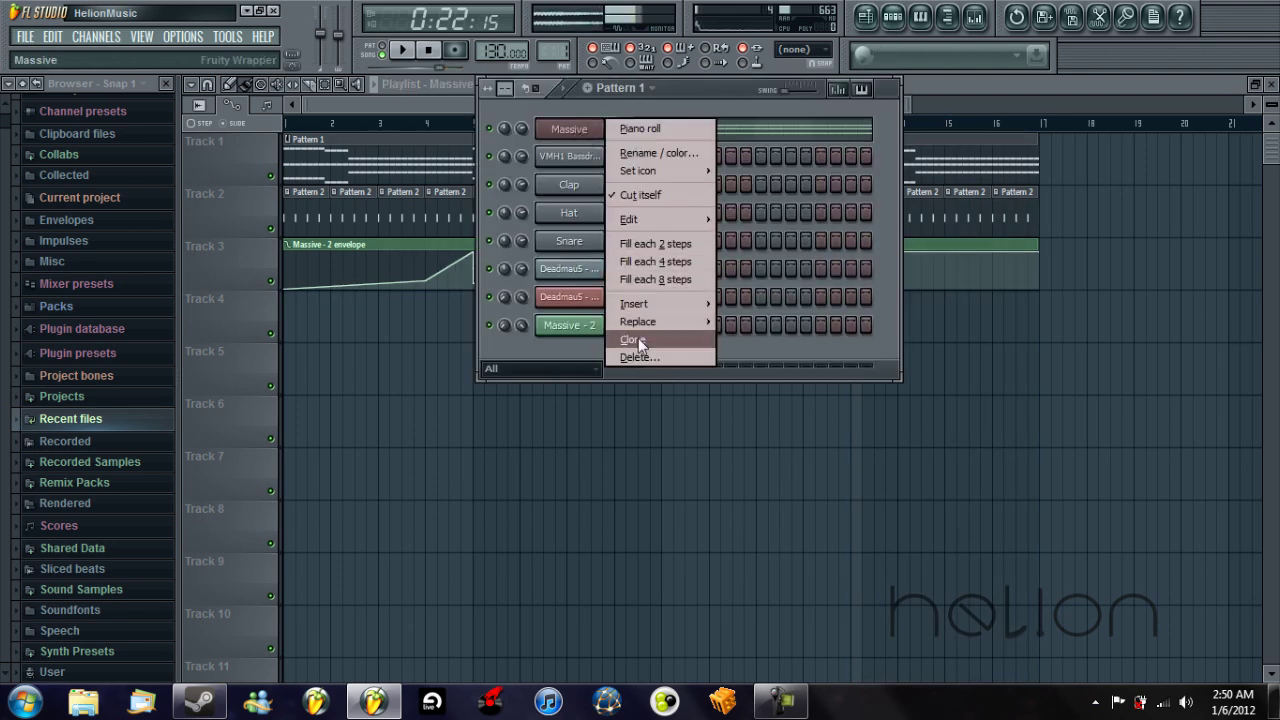
pyautogui.click(576, 112)
pyautogui.rightClick(574, 126)
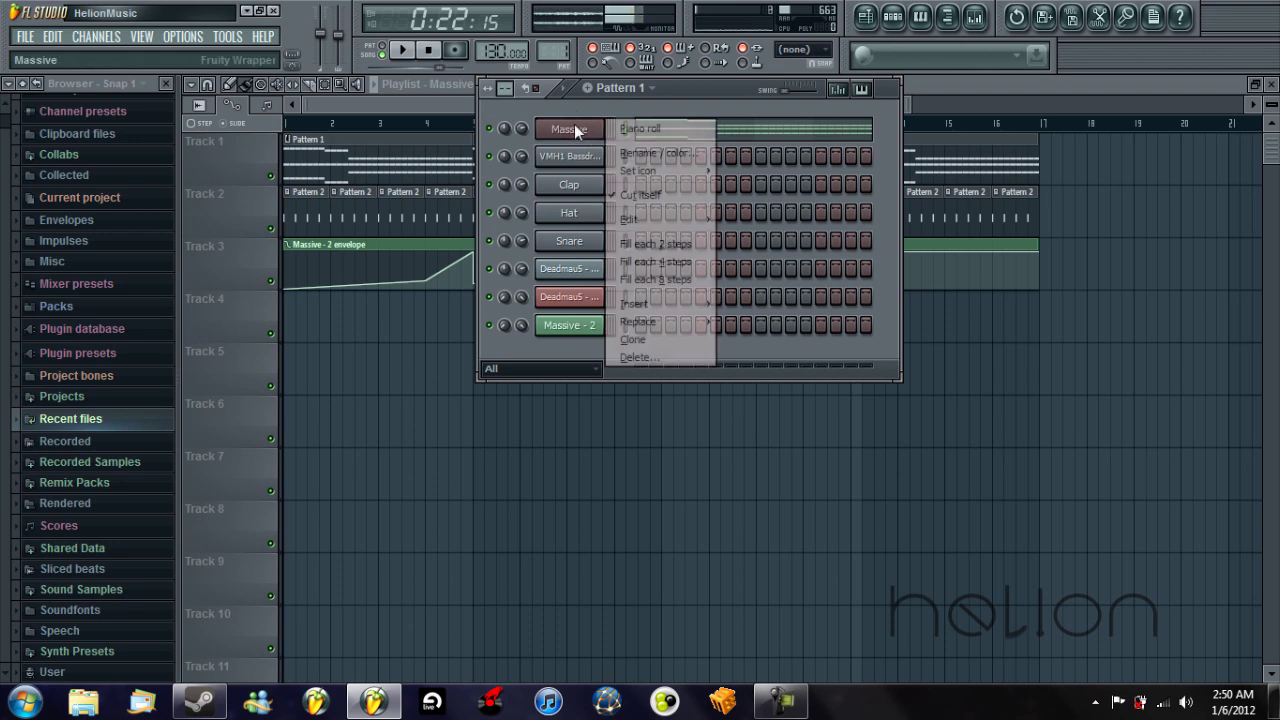
pyautogui.click(658, 338)
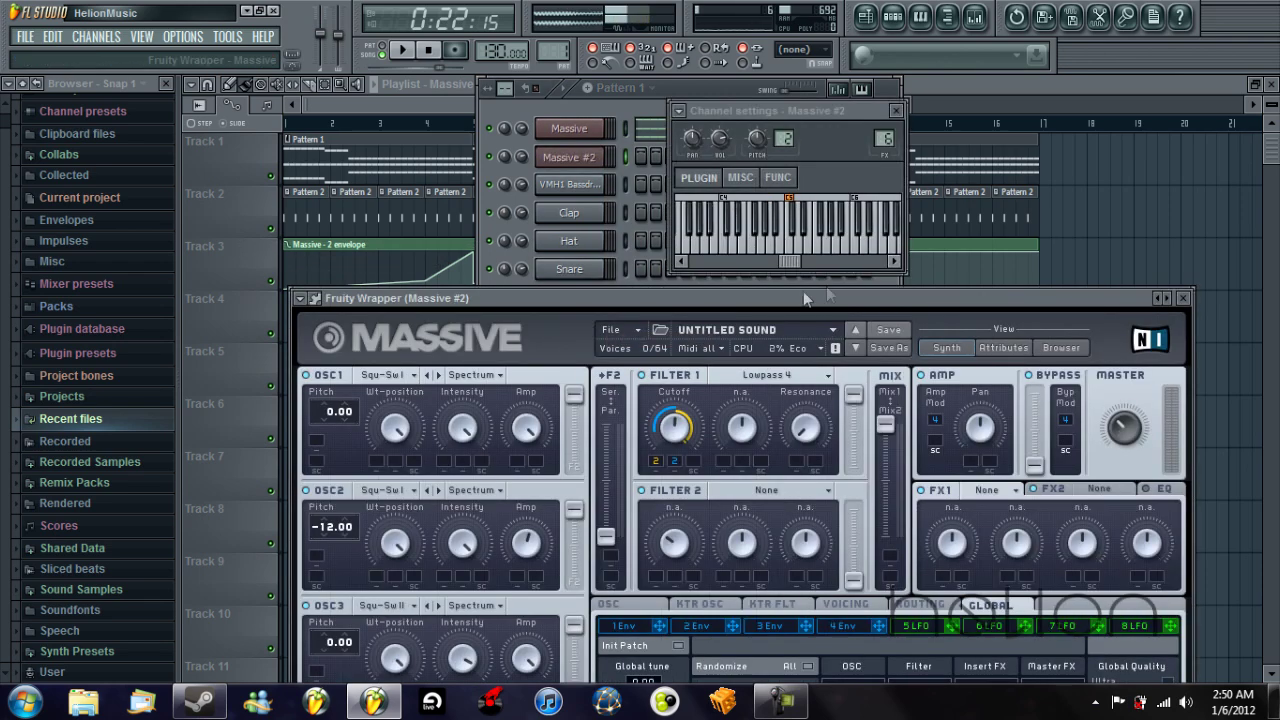
pyautogui.click(610, 106)
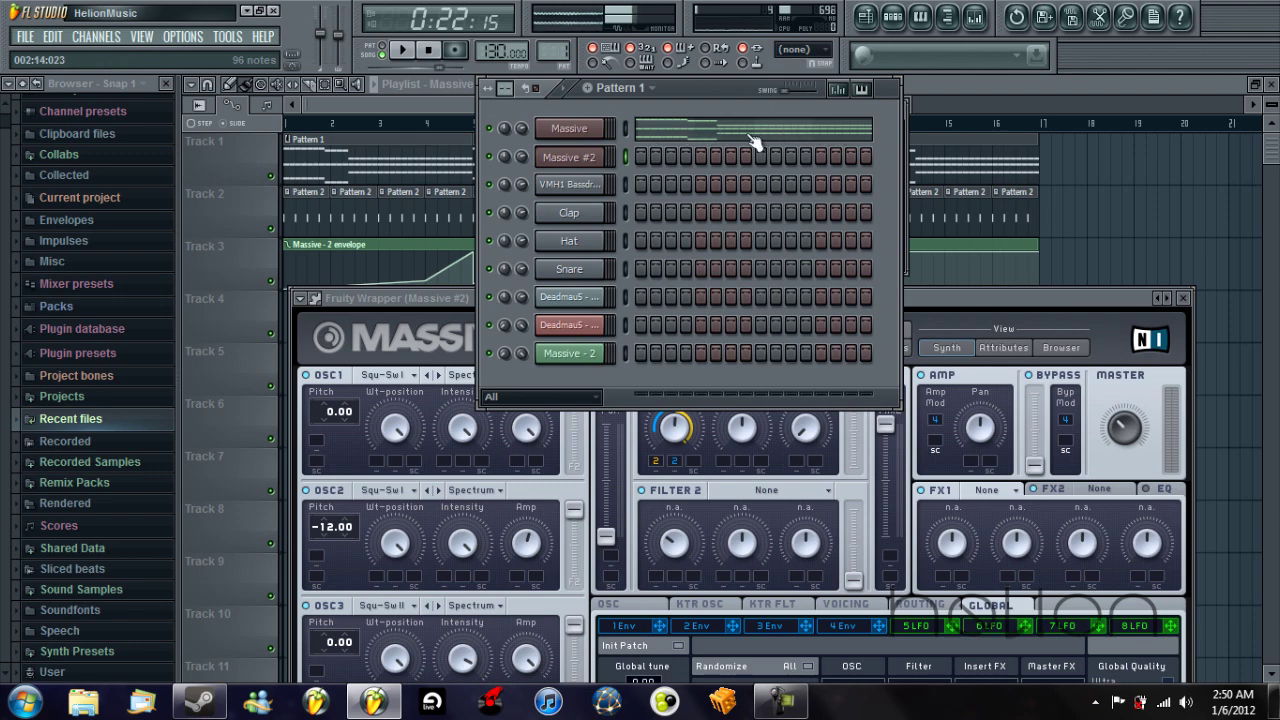
pyautogui.click(693, 133)
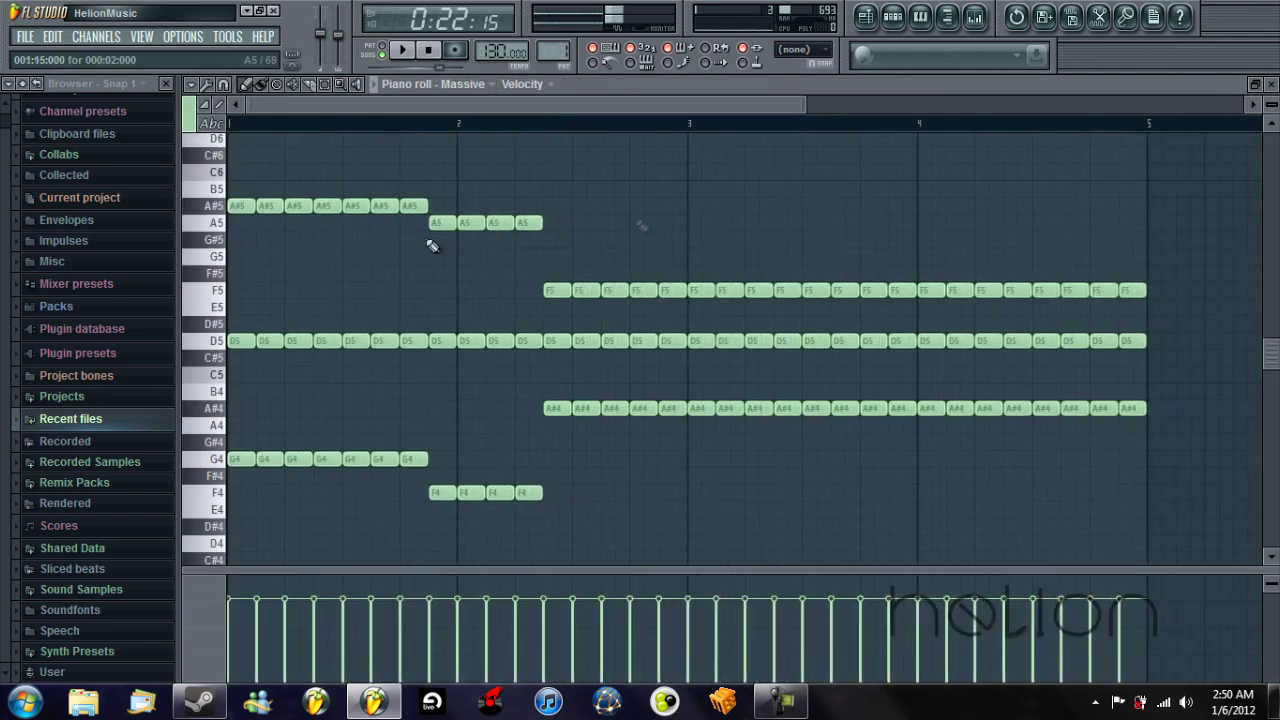
pyautogui.moveTo(1177, 312); pyautogui.dragTo(125, 196)
pyautogui.keyDown('ctrl'); pyautogui.click(1180, 247); pyautogui.keyUp('ctrl')
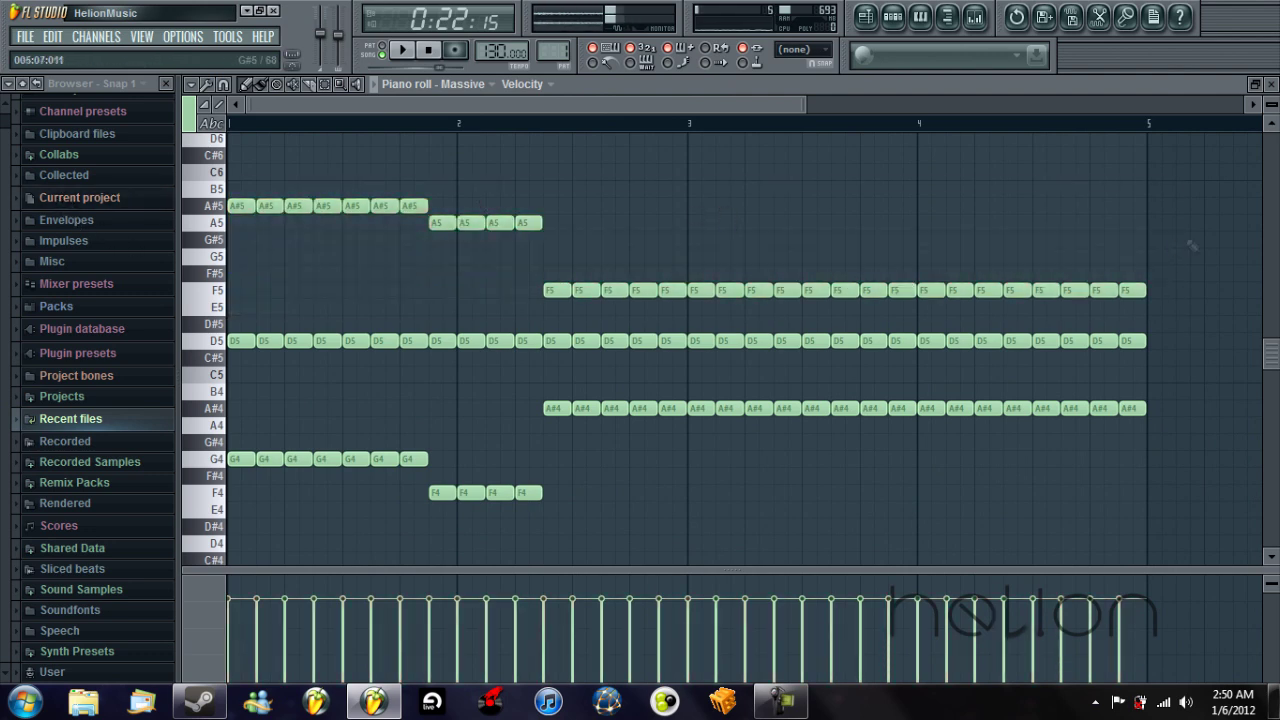
pyautogui.press('Escape')
# - Clone the Massive #2 channel in the step sequencer and close the clone's channel settings
pyautogui.rightClick(583, 162)
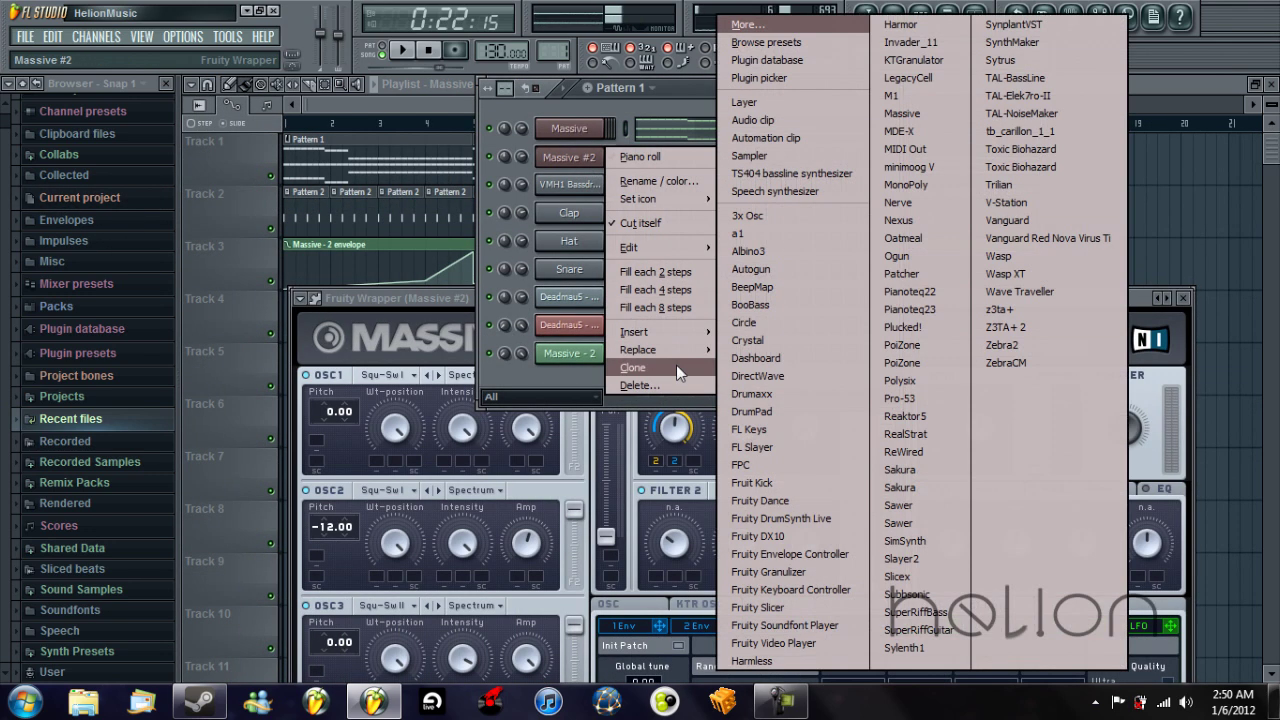
pyautogui.click(676, 366)
pyautogui.click(896, 112)
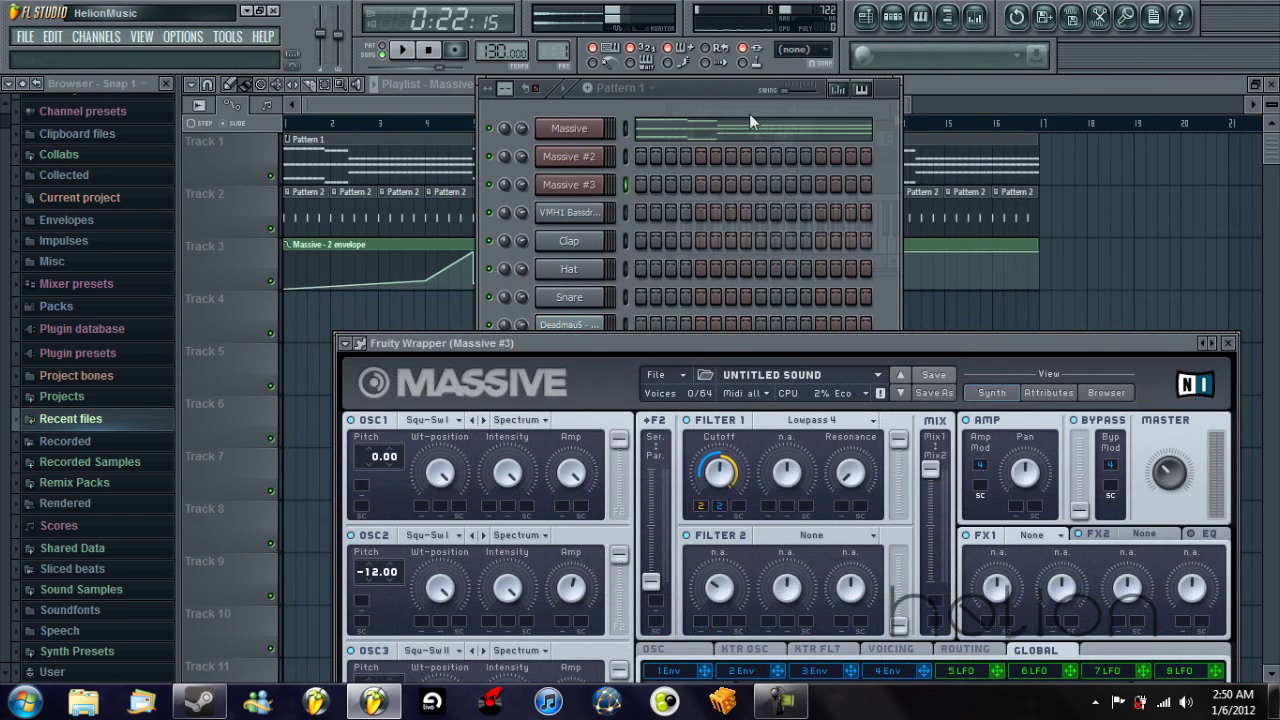
# - In the original Massive channel's piano roll, cut the middle and lowest chord notes so only the top line remains
pyautogui.click(672, 103)
pyautogui.click(683, 131)
pyautogui.moveTo(1190, 320); pyautogui.dragTo(100, 522)
pyautogui.click(100, 525)
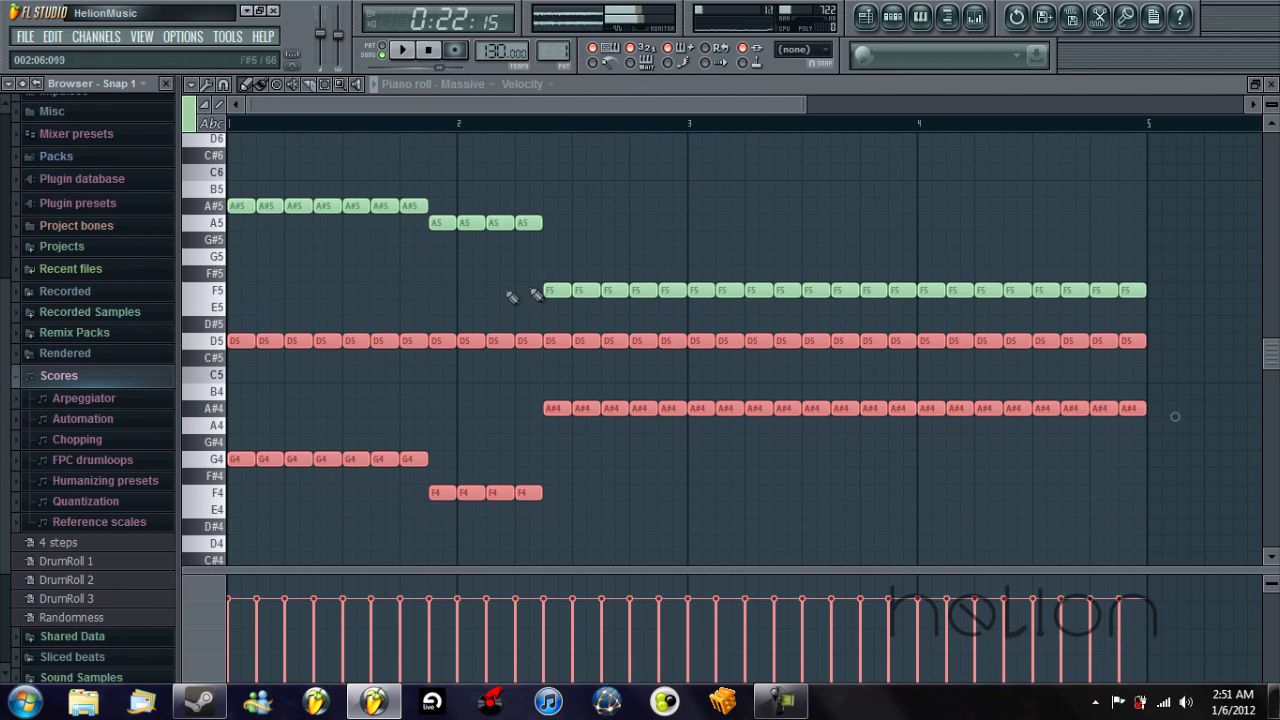
pyautogui.click(50, 375)
pyautogui.press('Delete')
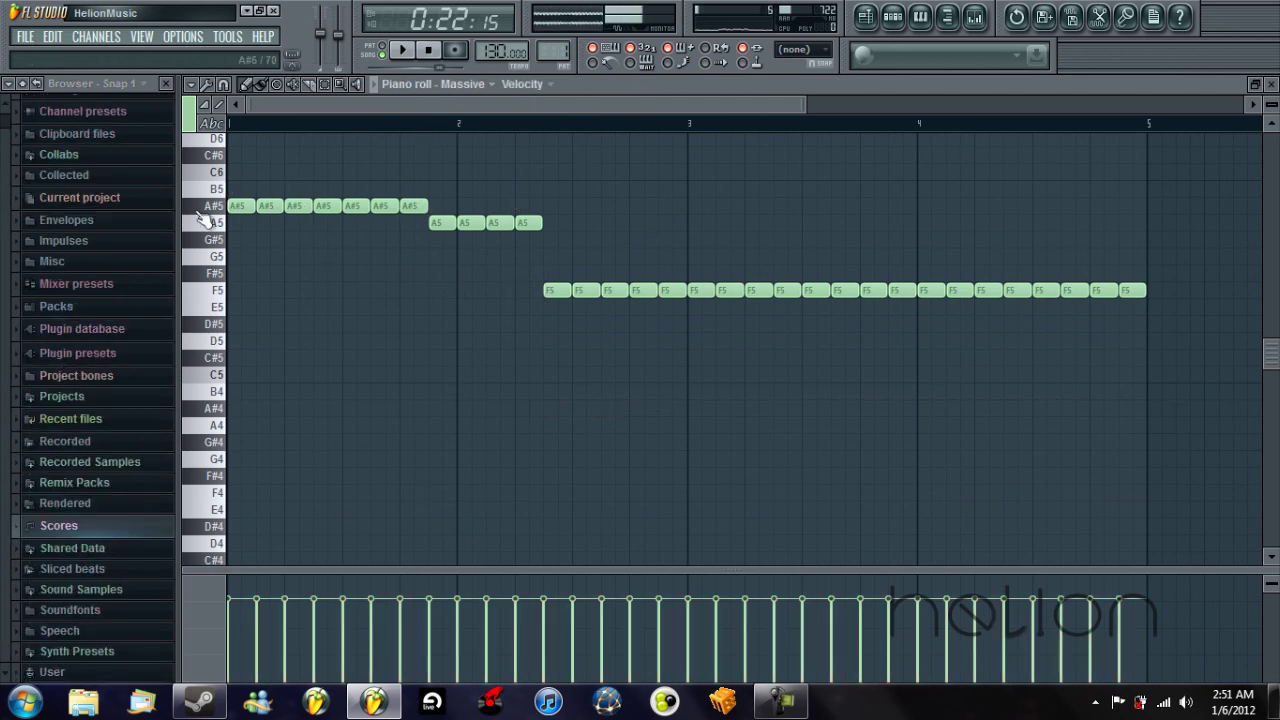
# - Switch the piano roll to Massive #2 and paste the cut middle and lowest notes there
pyautogui.click(463, 84)
pyautogui.click(494, 234)
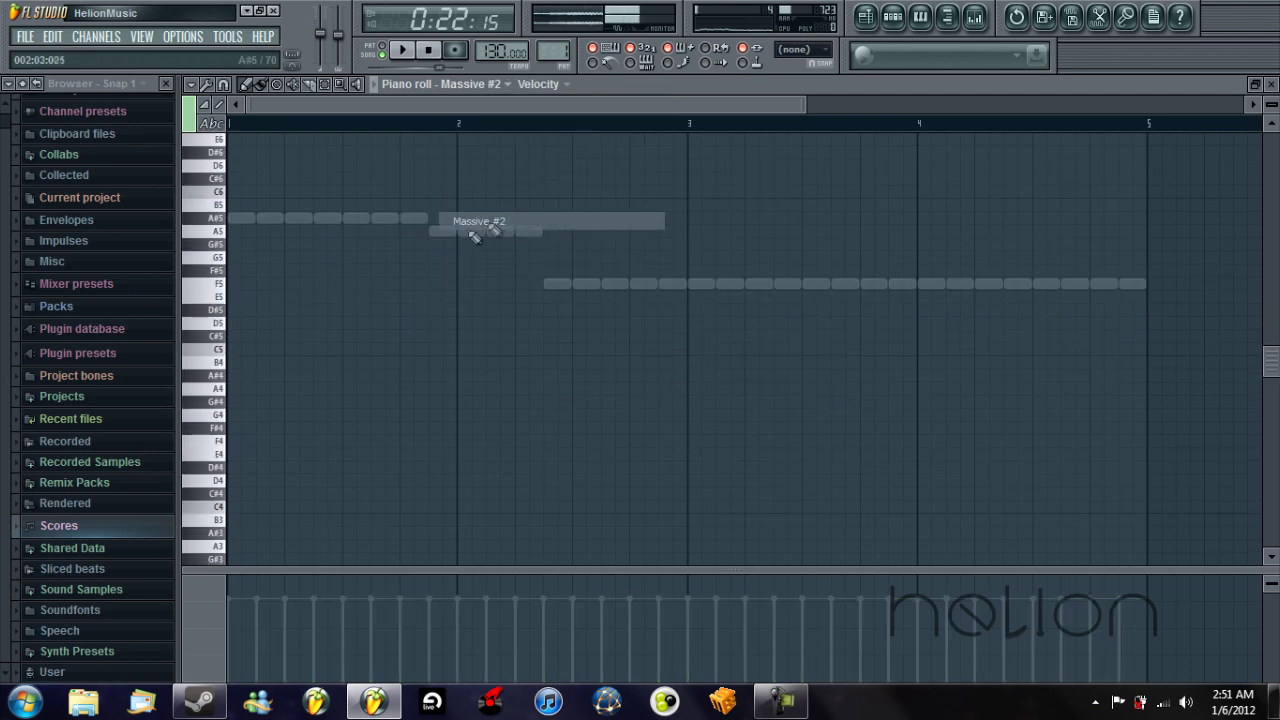
pyautogui.hotkey('ctrl', 'v')
# - Move the lowest note line from Massive #2 to Massive #3, leaving only the D5 notes in Massive #2, and return to the playlist
pyautogui.moveTo(1170, 358); pyautogui.dragTo(2, 568)
pyautogui.press('Delete')
pyautogui.click(484, 84)
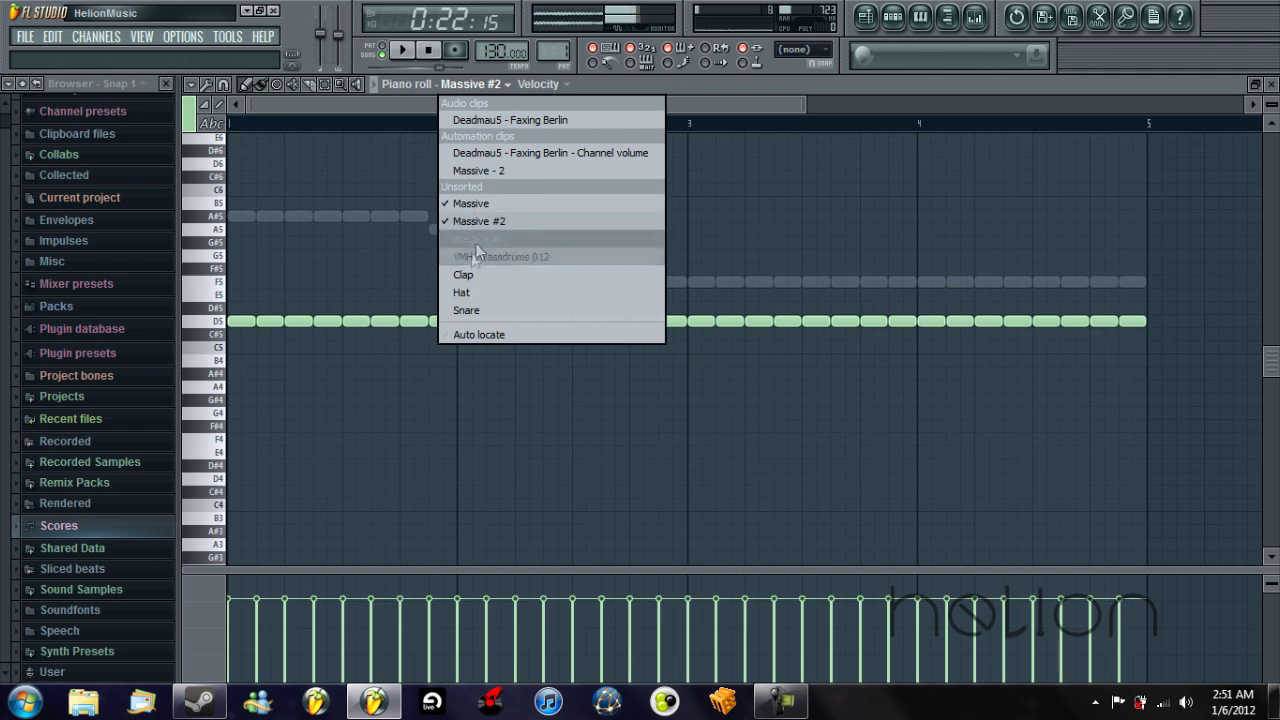
pyautogui.click(476, 240)
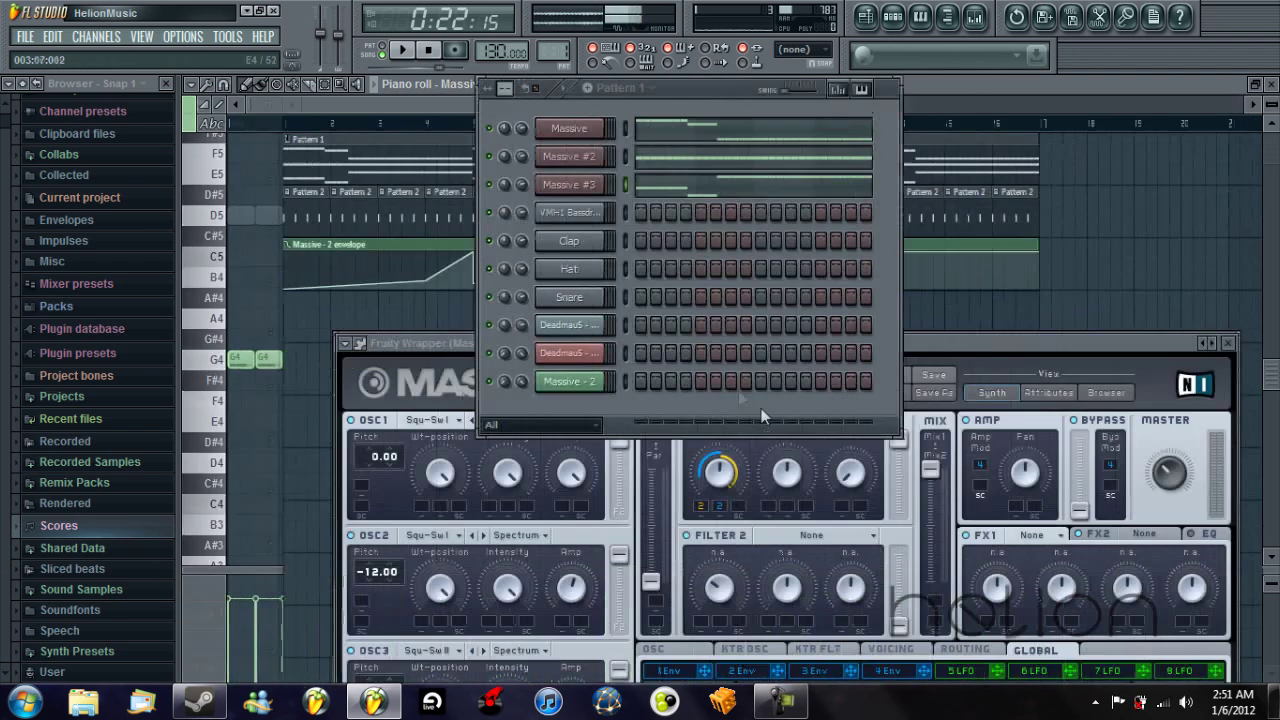
pyautogui.press('F5')
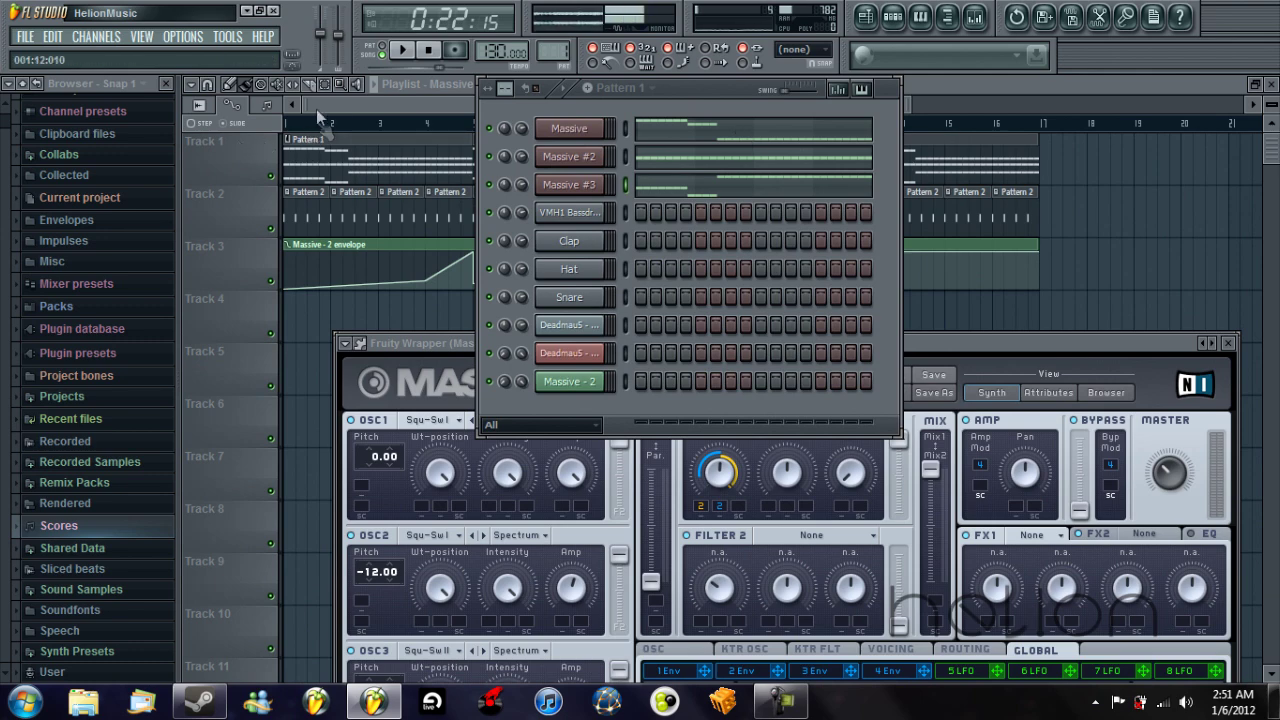
# - Close the Massive #3 and Massive #2 plugin and channel settings windows and move the step sequencer aside
pyautogui.moveTo(402, 343); pyautogui.dragTo(266, 219)
pyautogui.click(1091, 220)
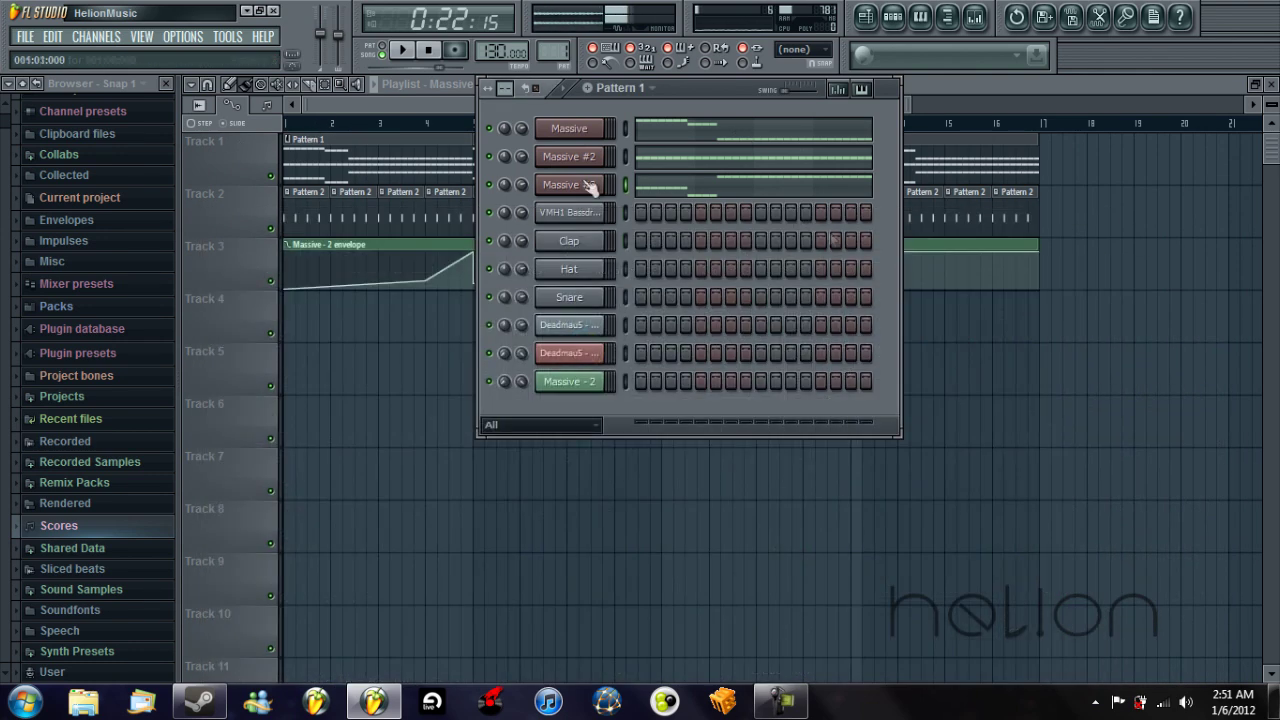
pyautogui.click(578, 158)
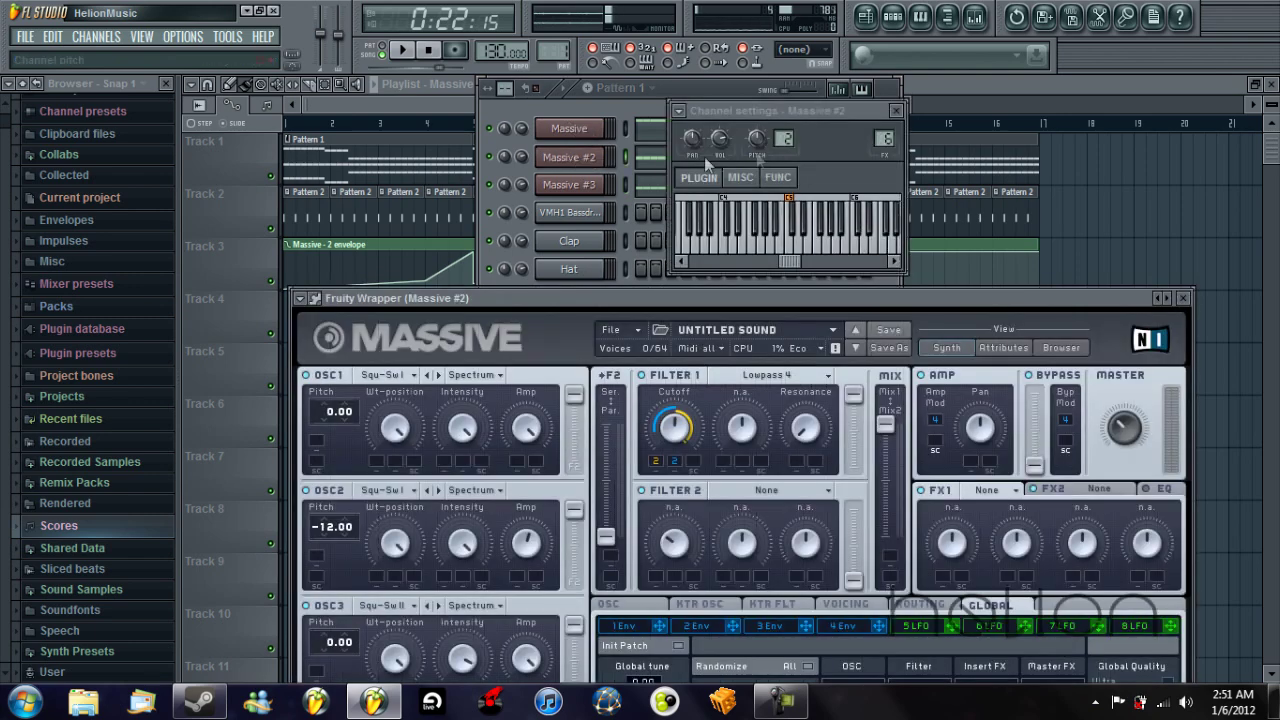
pyautogui.click(1183, 298)
pyautogui.click(896, 110)
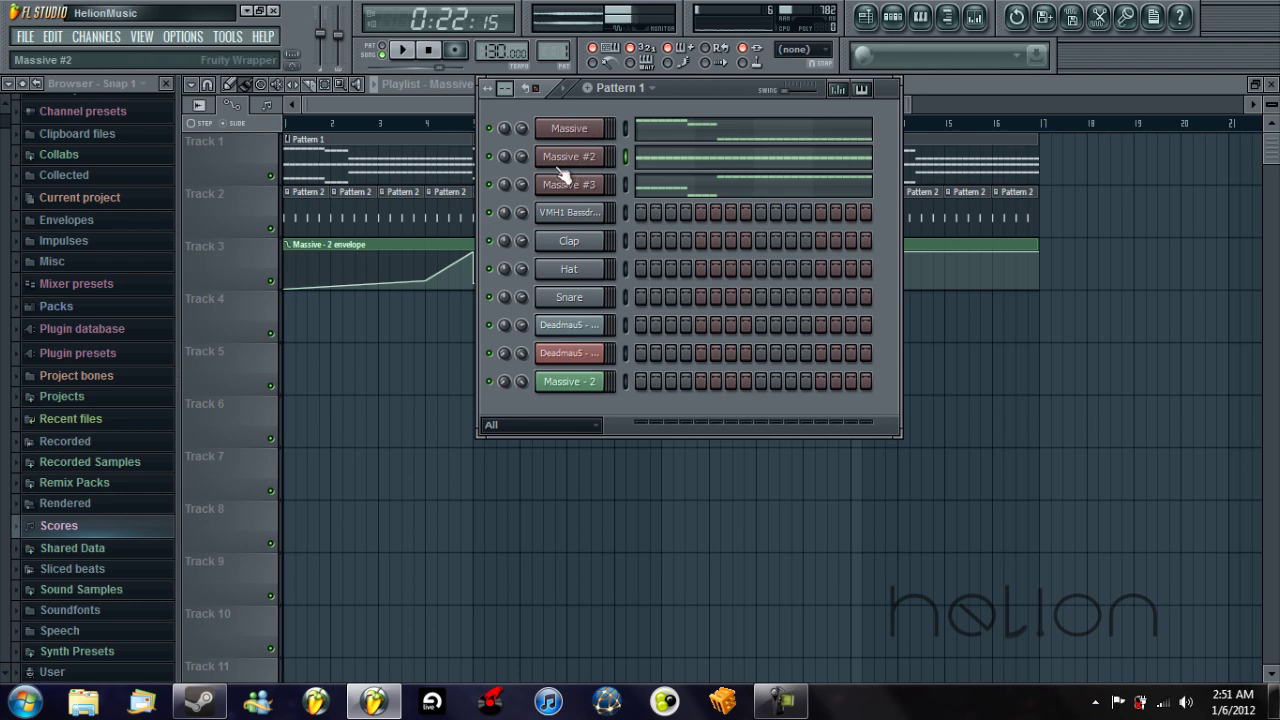
pyautogui.moveTo(699, 100); pyautogui.dragTo(830, 108)
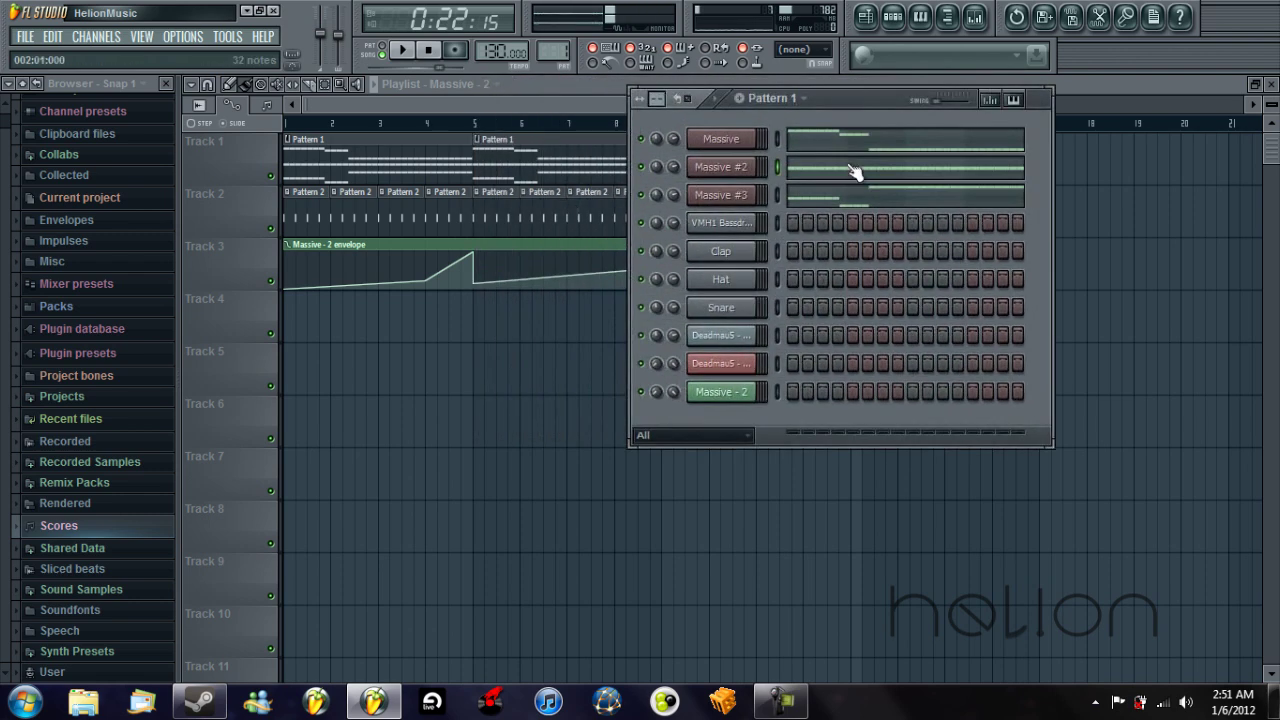
# - Link macro control 2 of Massive #2 to the Massive - 2 internal controller and close its plugin and channel settings
pyautogui.click(745, 168)
pyautogui.moveTo(865, 288); pyautogui.dragTo(695, 78)
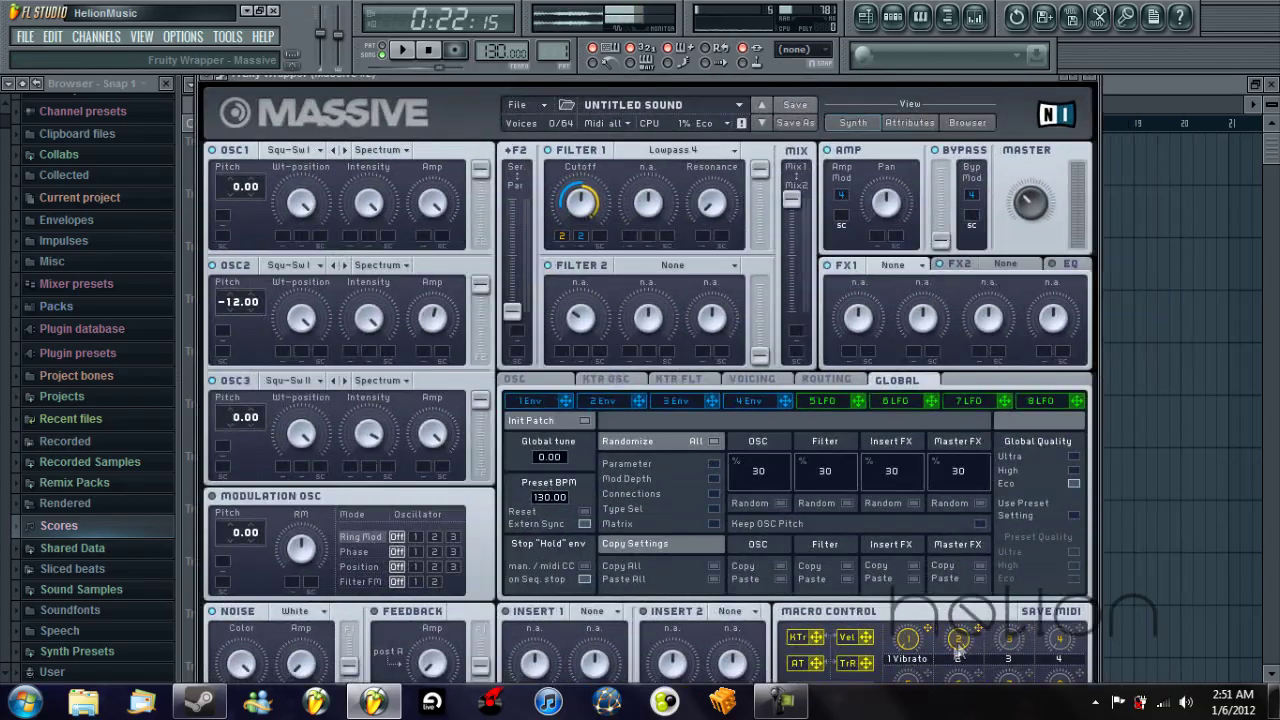
pyautogui.moveTo(963, 643); pyautogui.dragTo(967, 652)
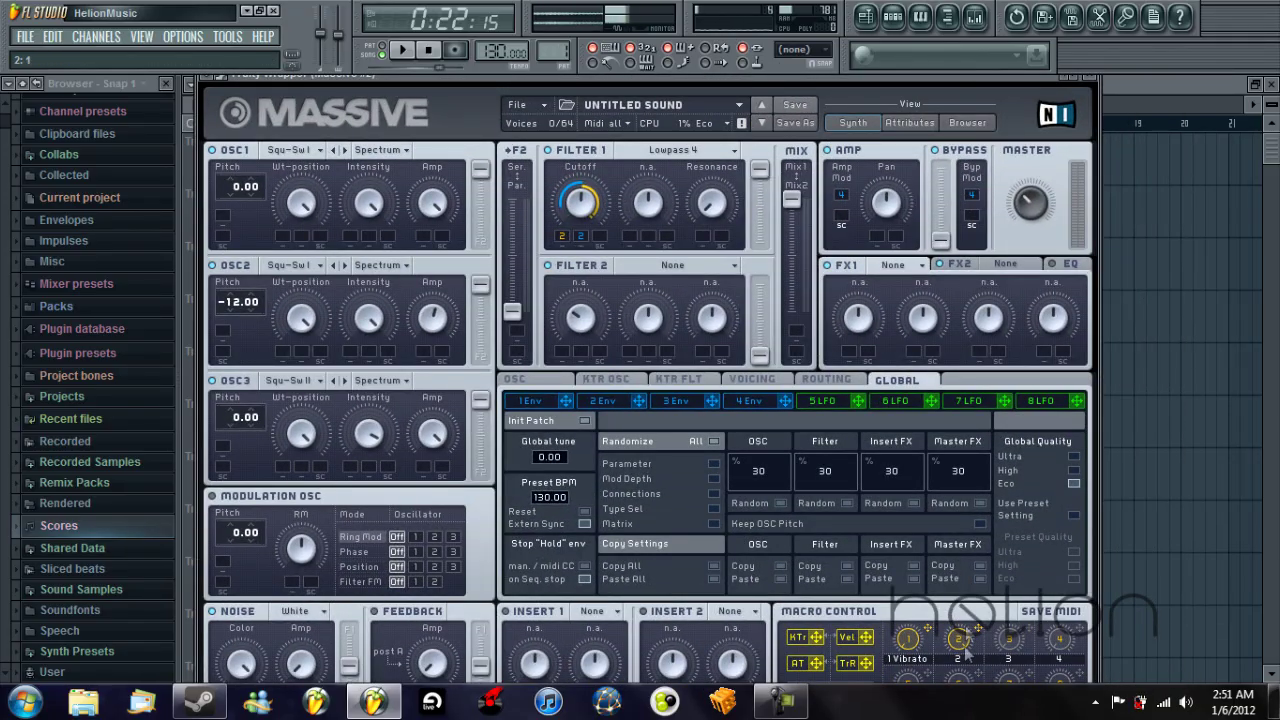
pyautogui.click(227, 37)
pyautogui.moveTo(290, 225)
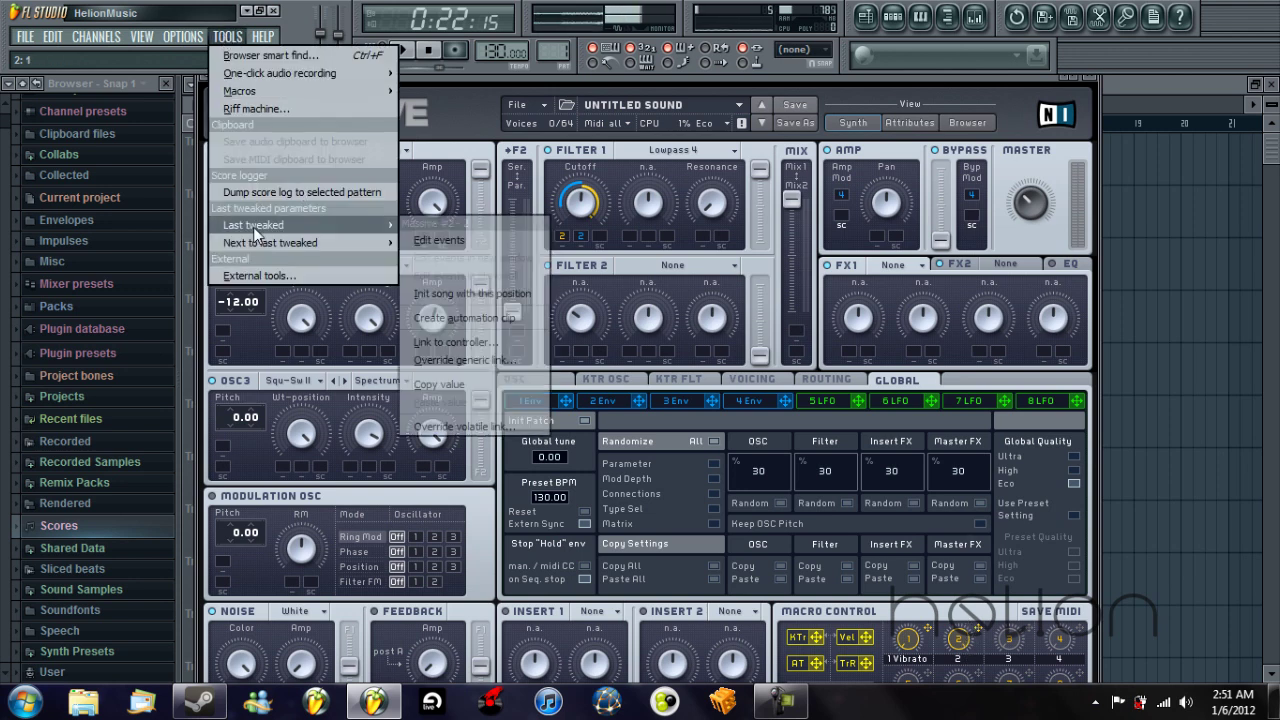
pyautogui.click(476, 344)
pyautogui.moveTo(628, 198); pyautogui.dragTo(732, 173)
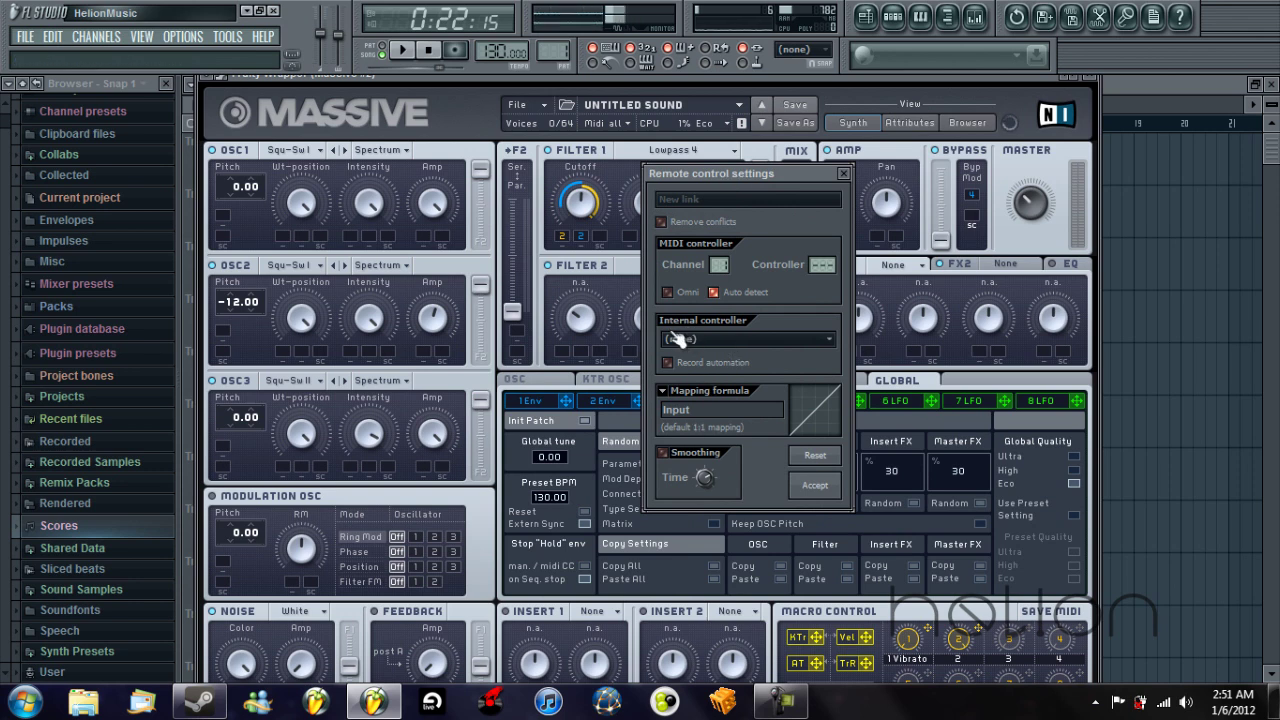
pyautogui.click(740, 341)
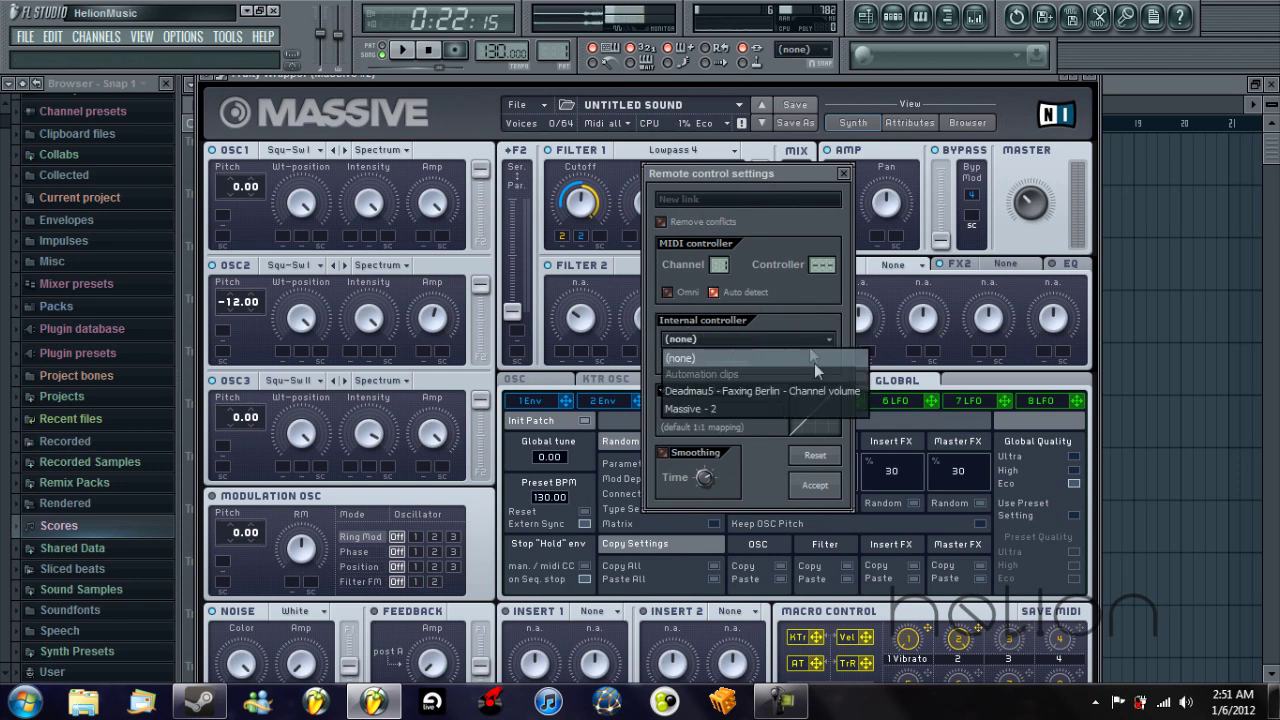
pyautogui.click(704, 411)
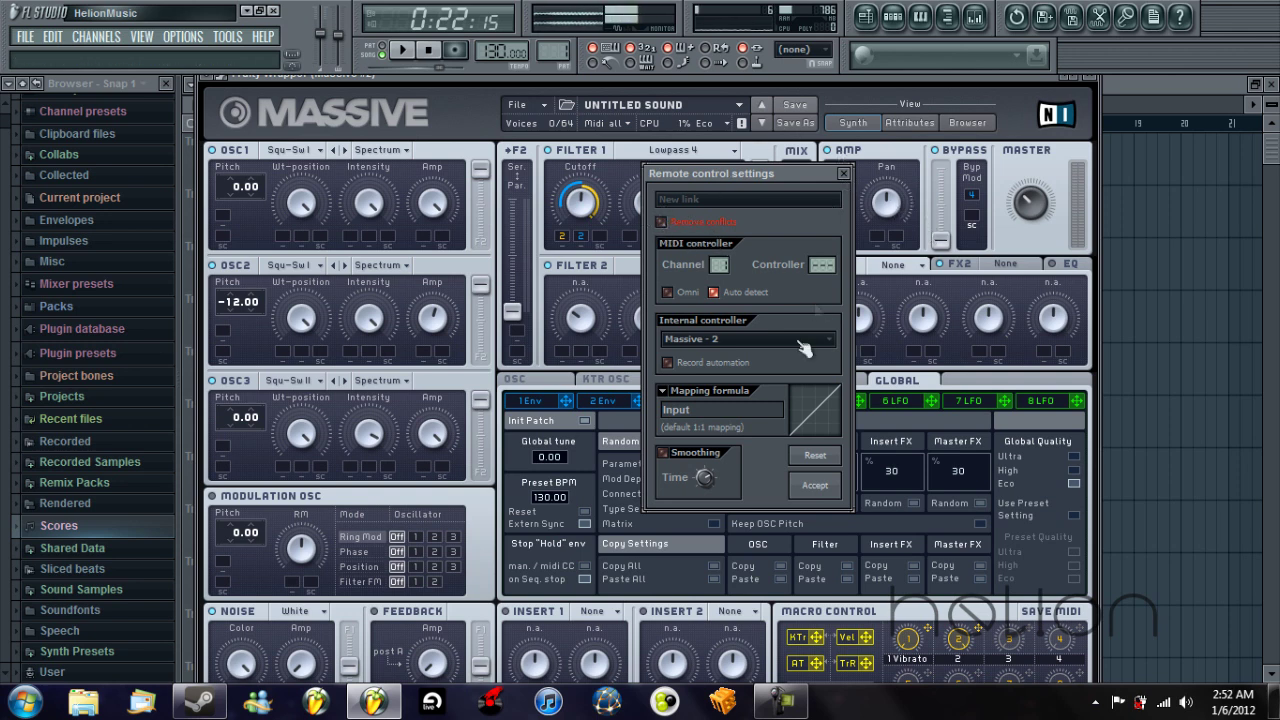
pyautogui.click(813, 485)
pyautogui.click(1088, 77)
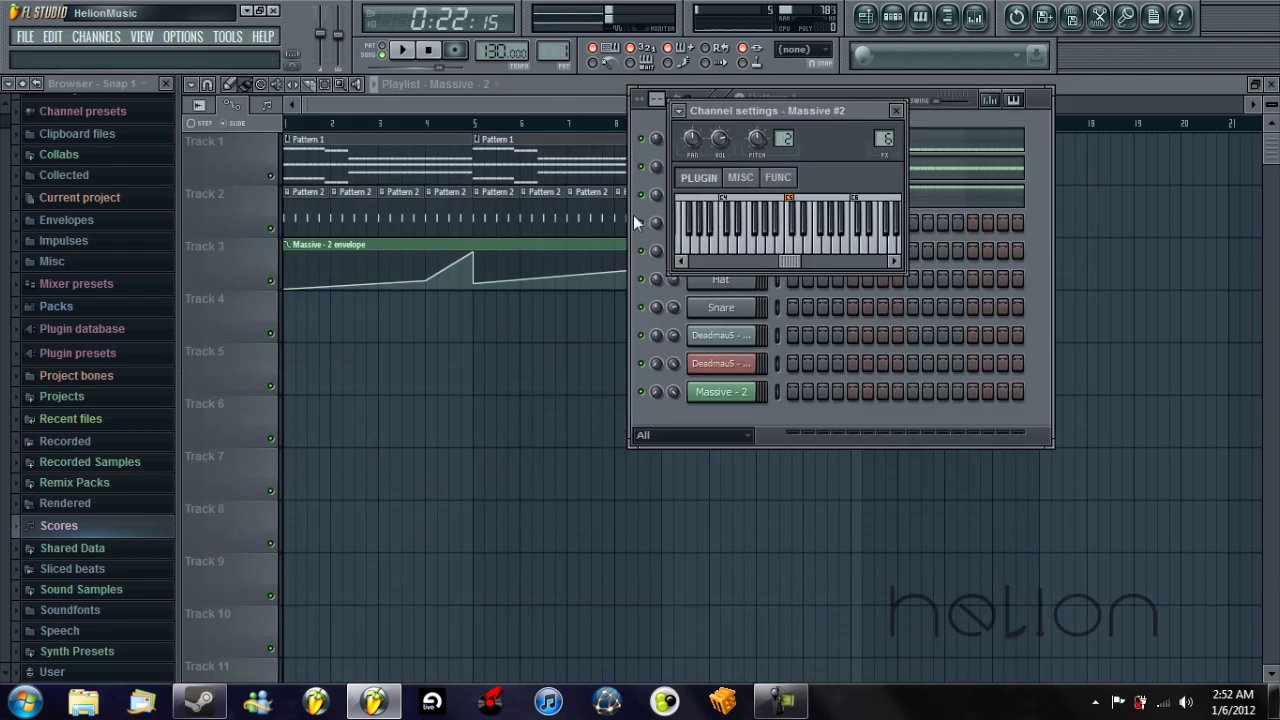
pyautogui.click(896, 110)
# - Create an automation clip for macro control 2 of Massive #3, close the plugin, and remove the new clip from the playlist
pyautogui.click(722, 196)
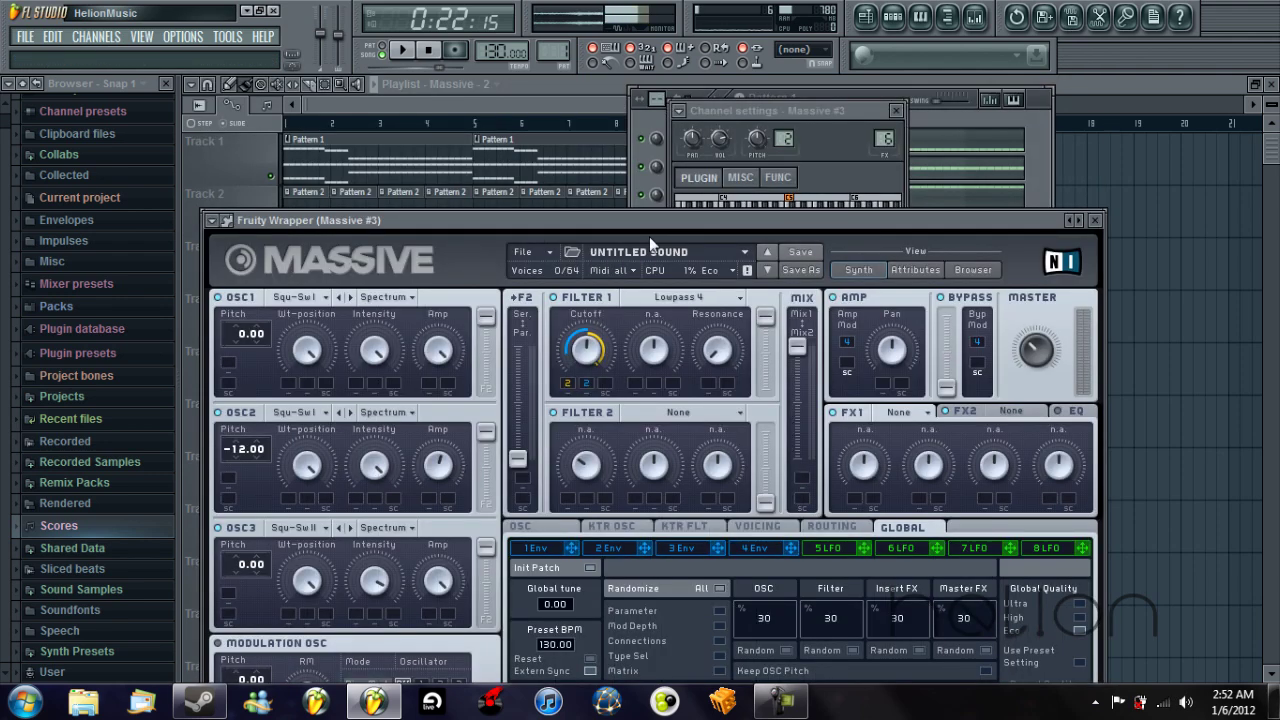
pyautogui.moveTo(617, 217); pyautogui.dragTo(625, 72)
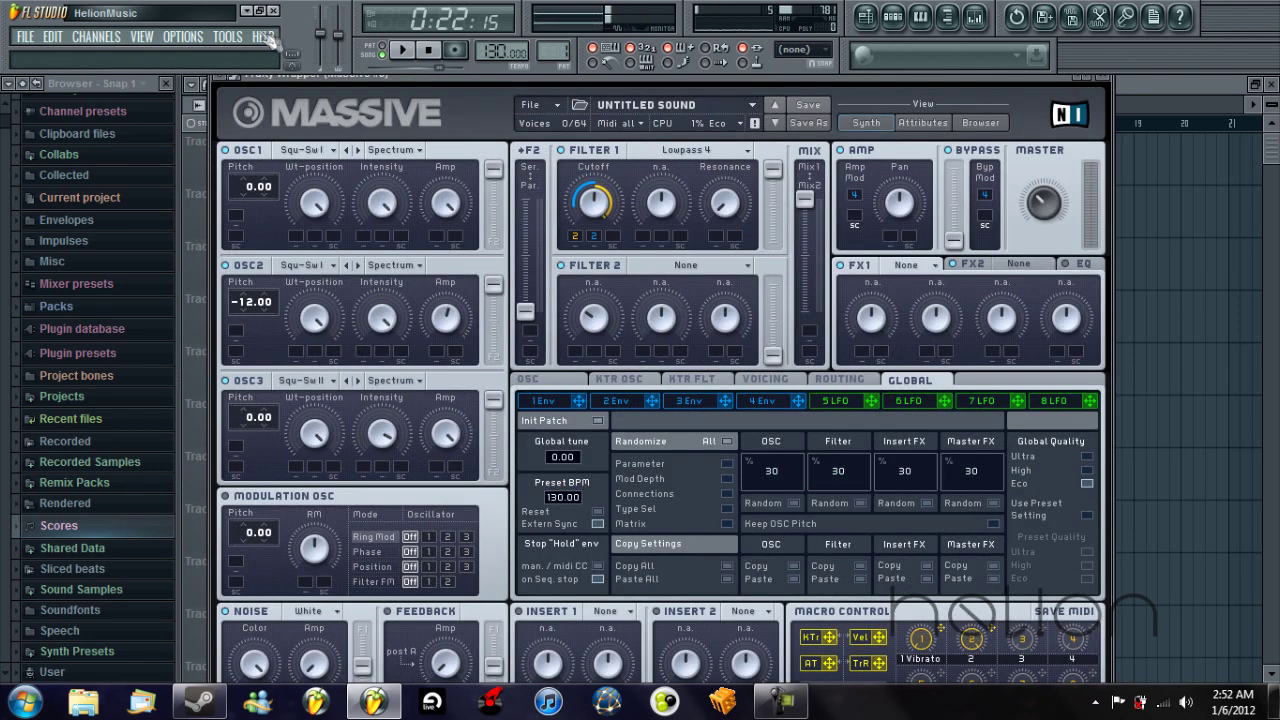
pyautogui.click(227, 36)
pyautogui.moveTo(290, 226)
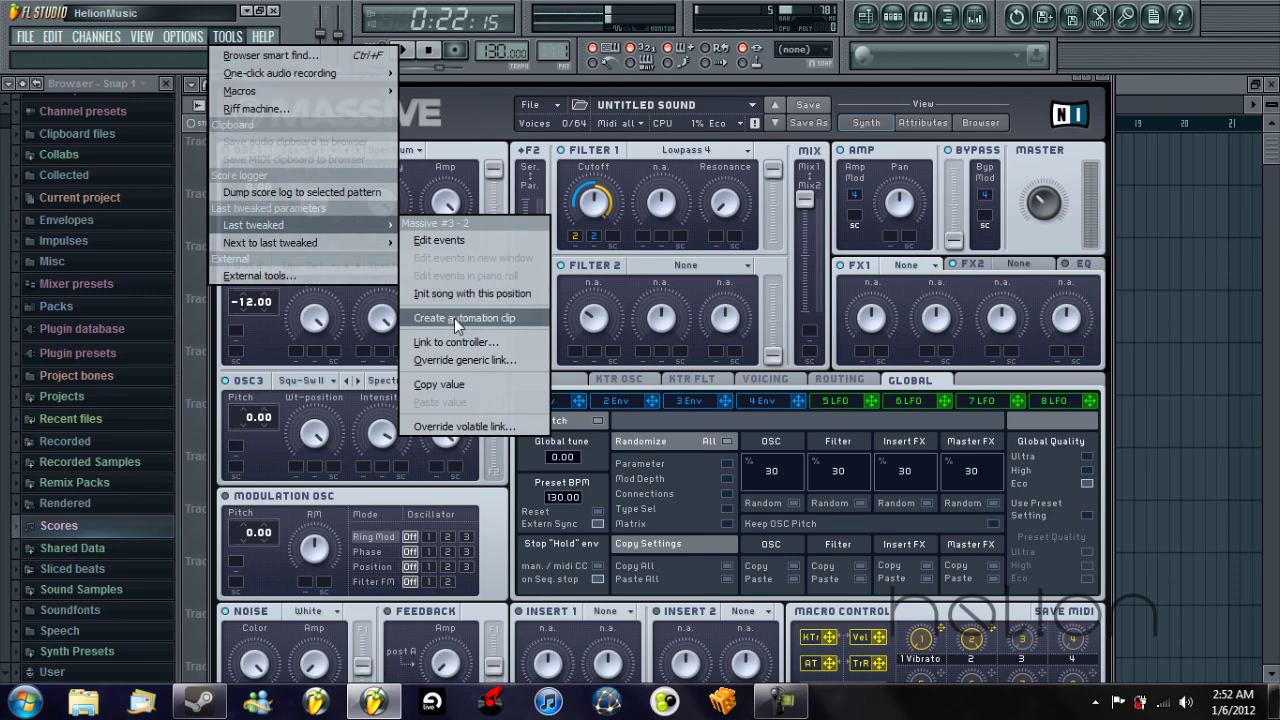
pyautogui.click(454, 318)
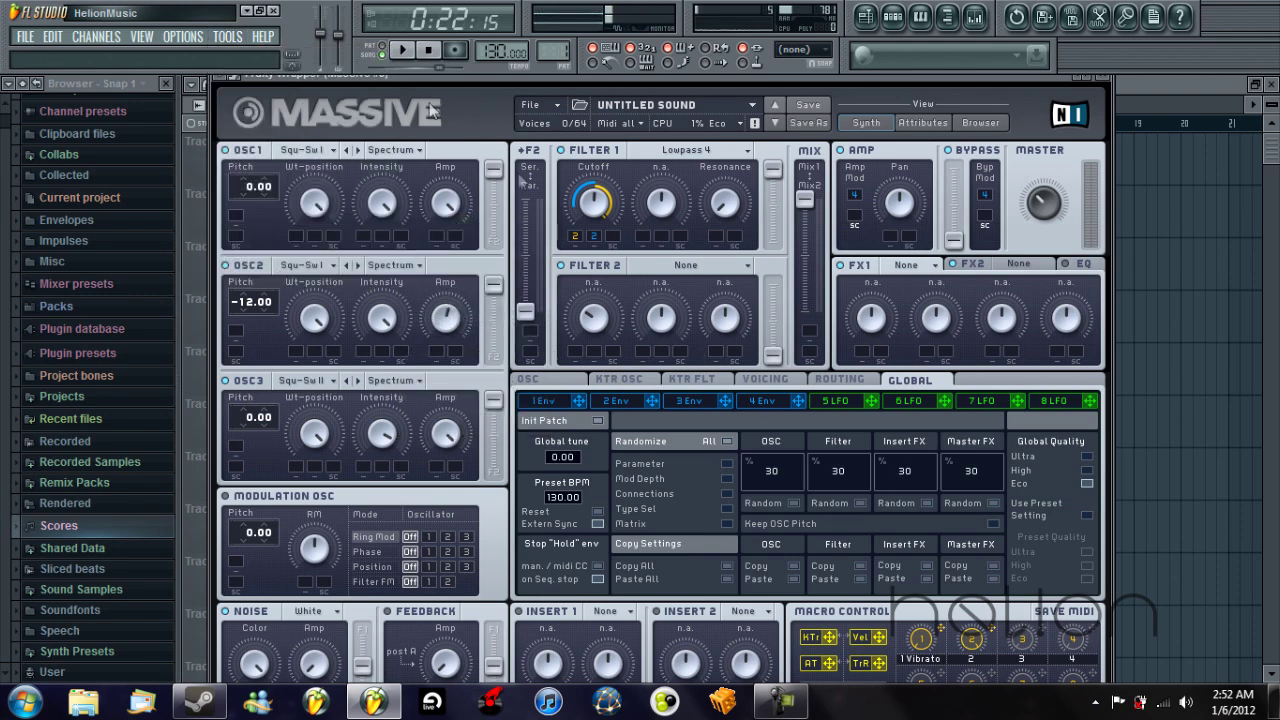
pyautogui.click(1102, 77)
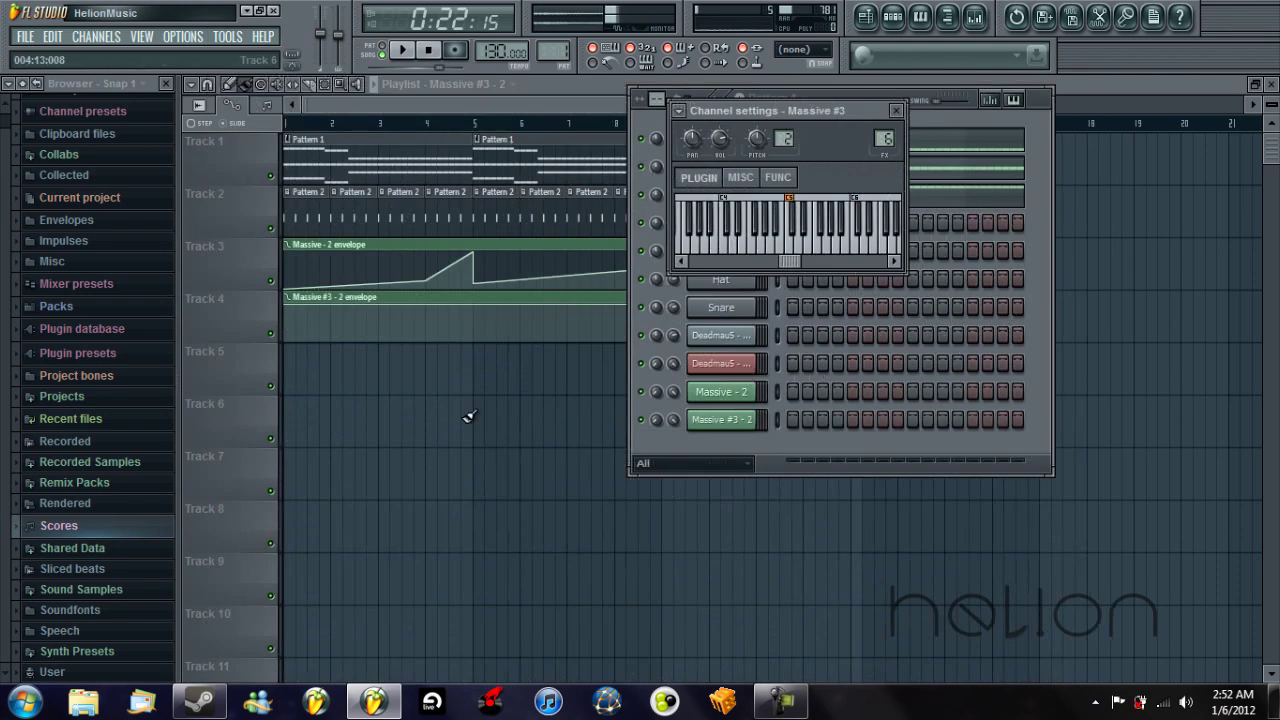
pyautogui.rightClick(449, 380)
pyautogui.rightClick(395, 333)
# - Change the internal controller for macro control 2 of Massive #3 to Massive - 2 and accept the link
pyautogui.click(227, 36)
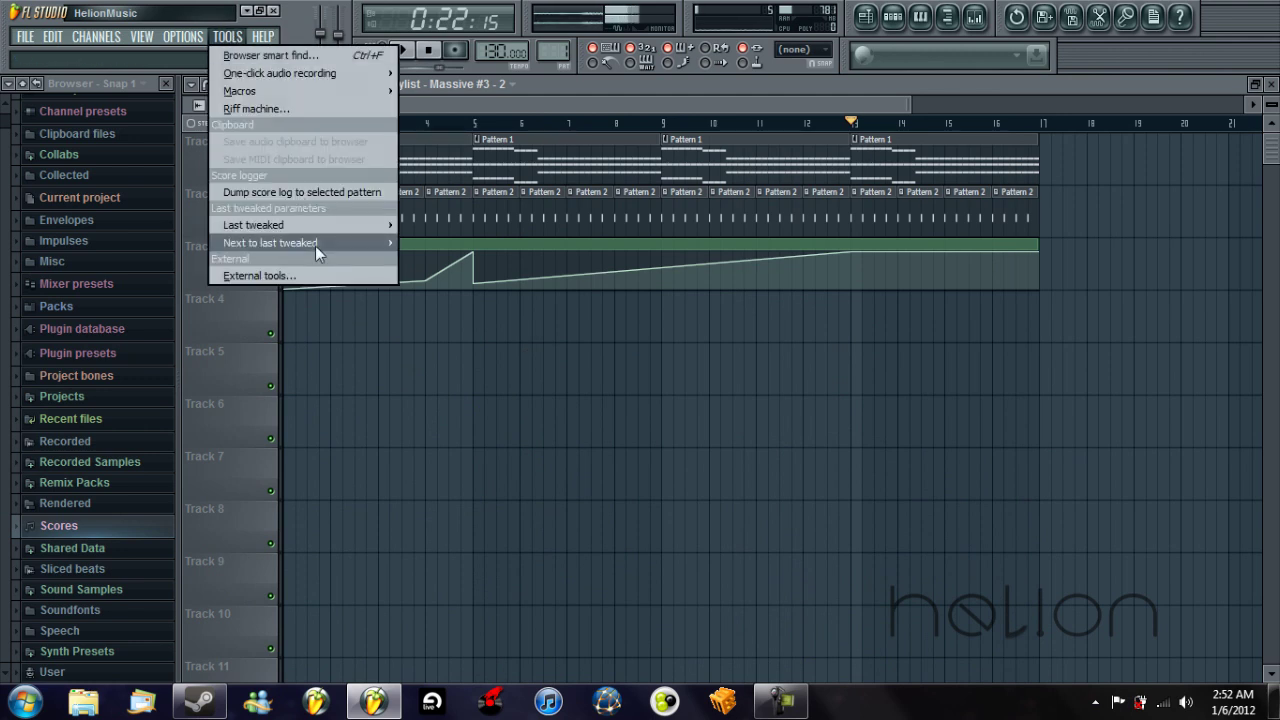
pyautogui.moveTo(309, 242)
pyautogui.click(462, 359)
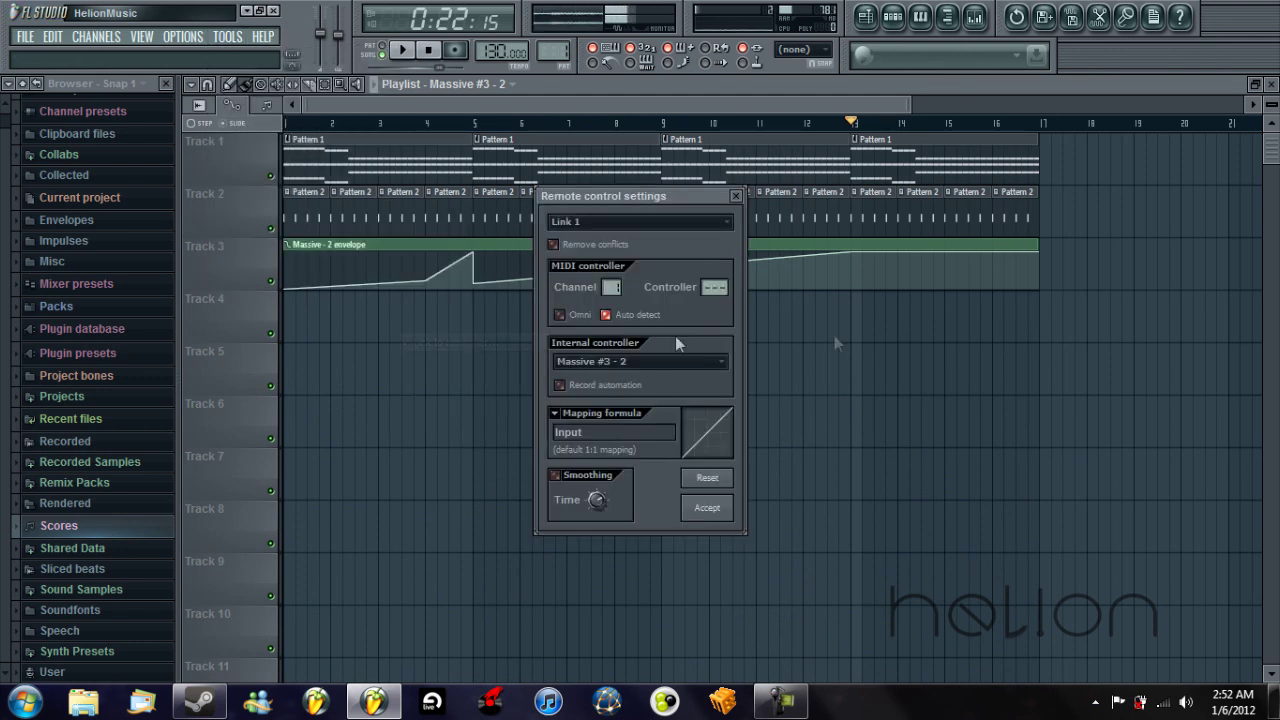
pyautogui.click(592, 362)
pyautogui.click(575, 432)
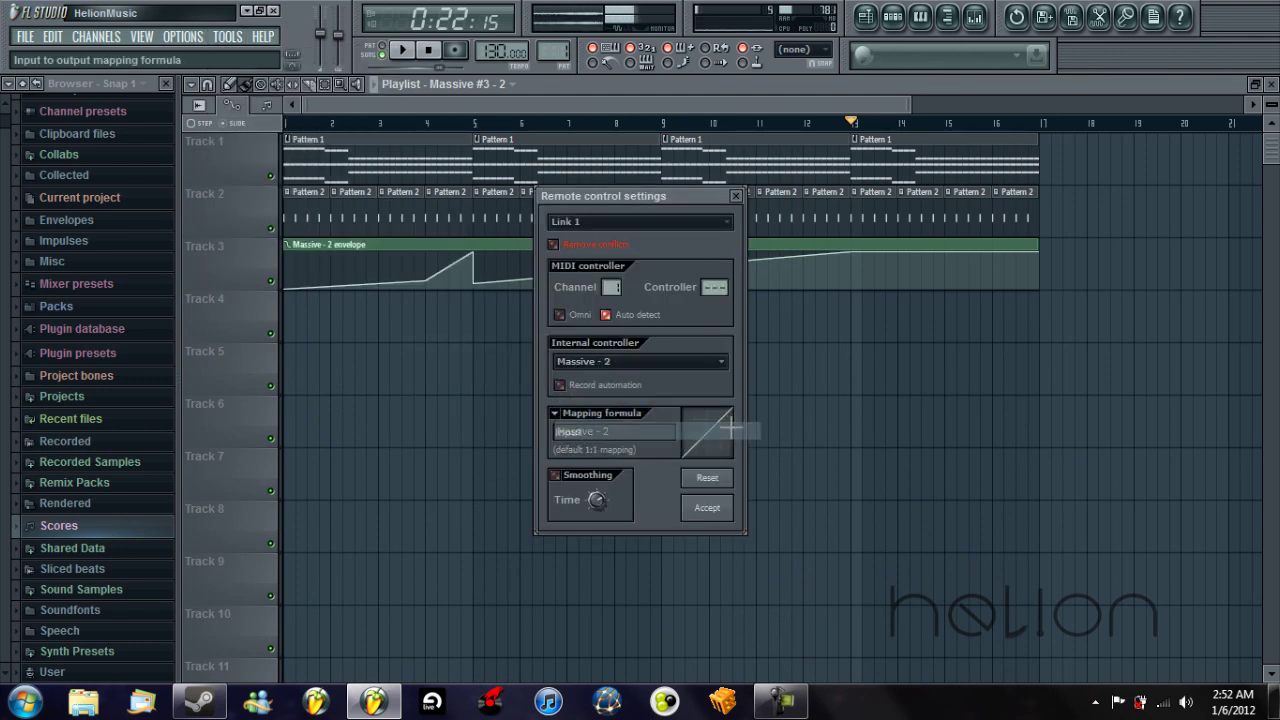
pyautogui.click(706, 508)
pyautogui.moveTo(334, 289)
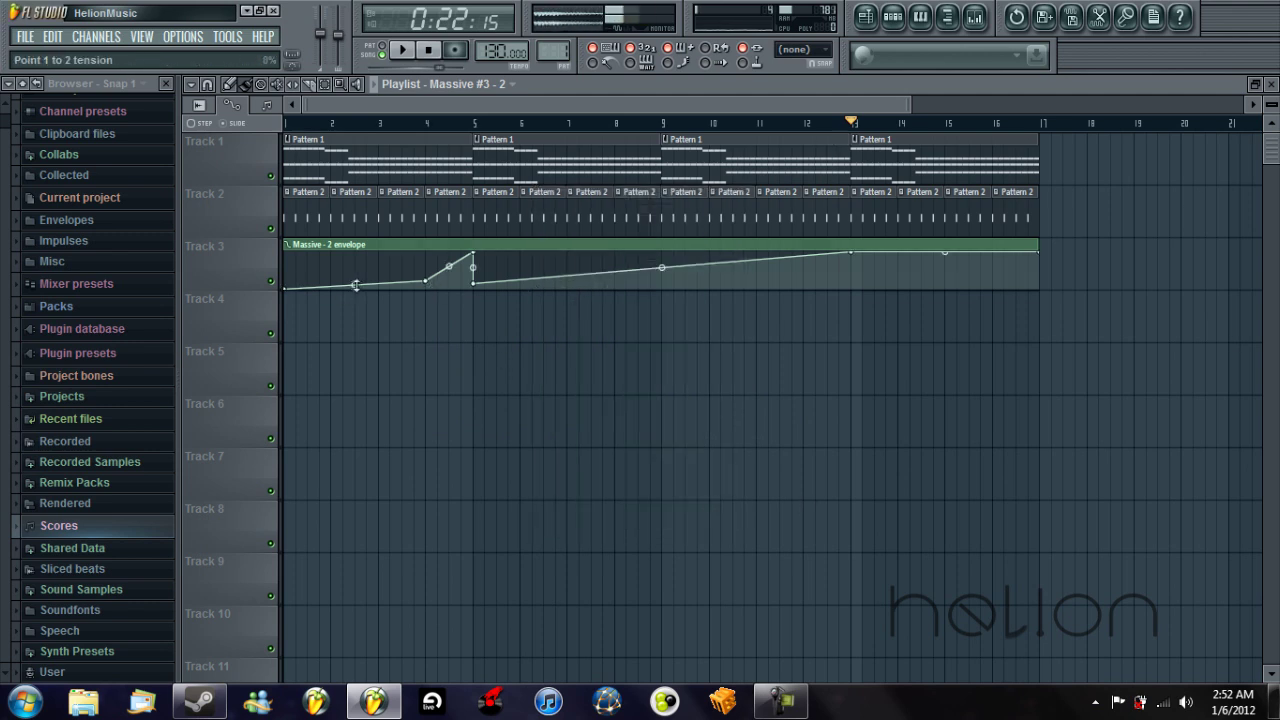
# - Delete the leftover Massive #3 - 2 automation channel, then select the Massive - 2 channel and close its settings
pyautogui.click(893, 16)
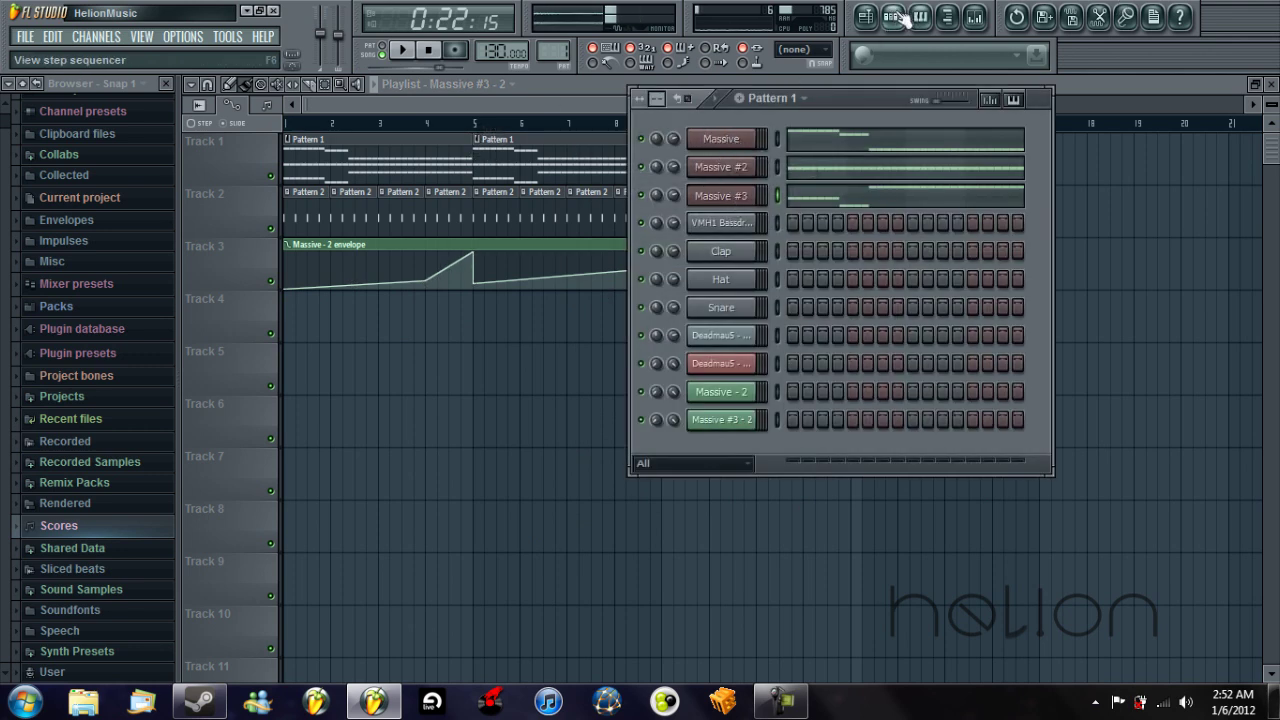
pyautogui.rightClick(752, 416)
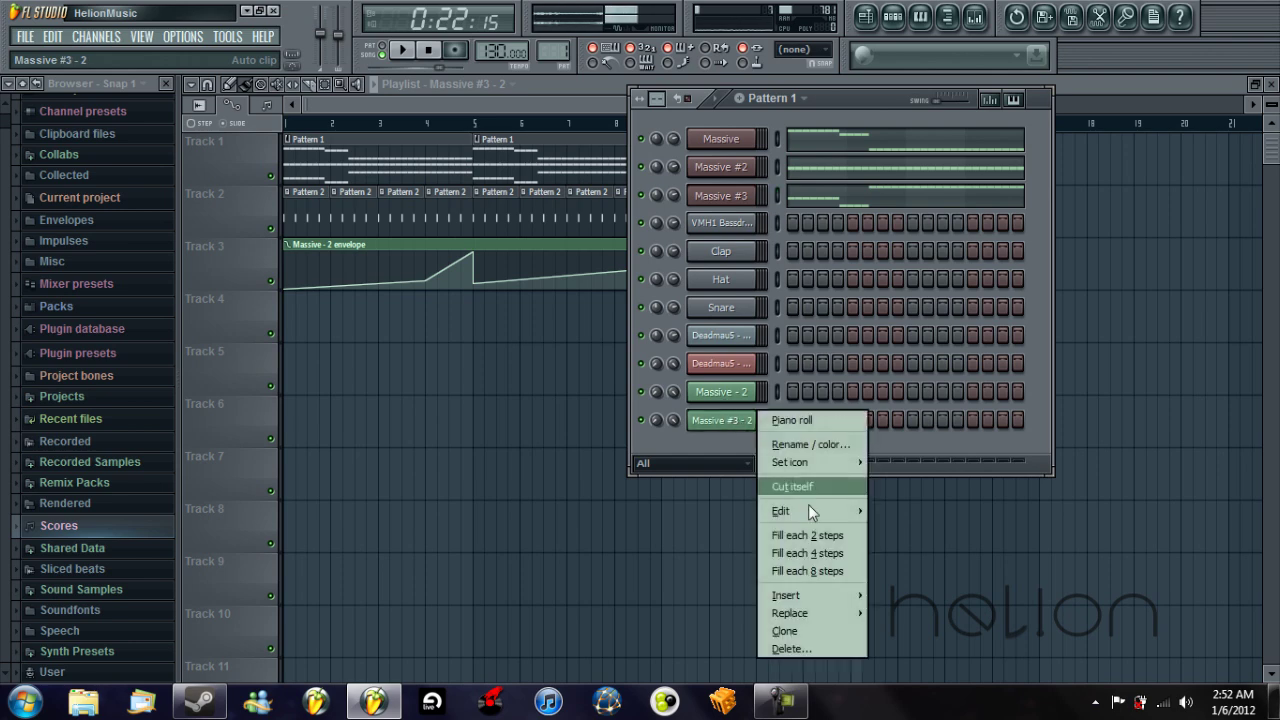
pyautogui.click(800, 648)
pyautogui.click(735, 418)
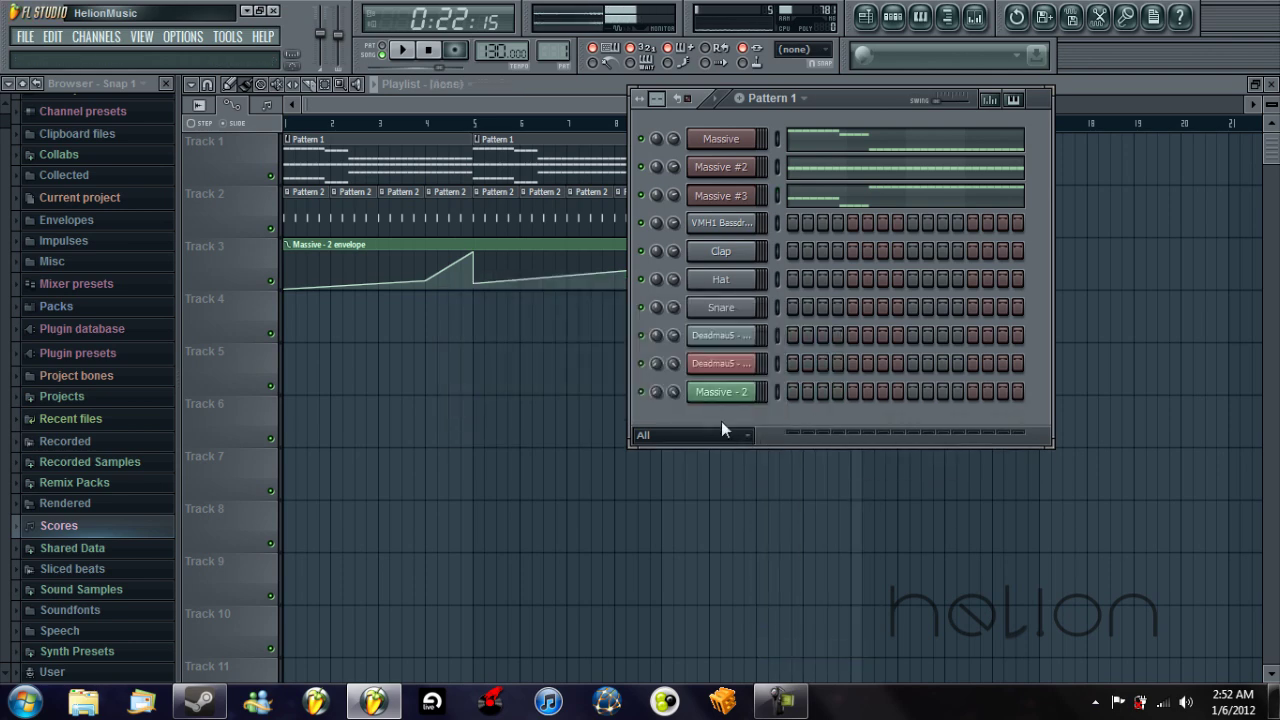
pyautogui.click(721, 392)
pyautogui.click(896, 110)
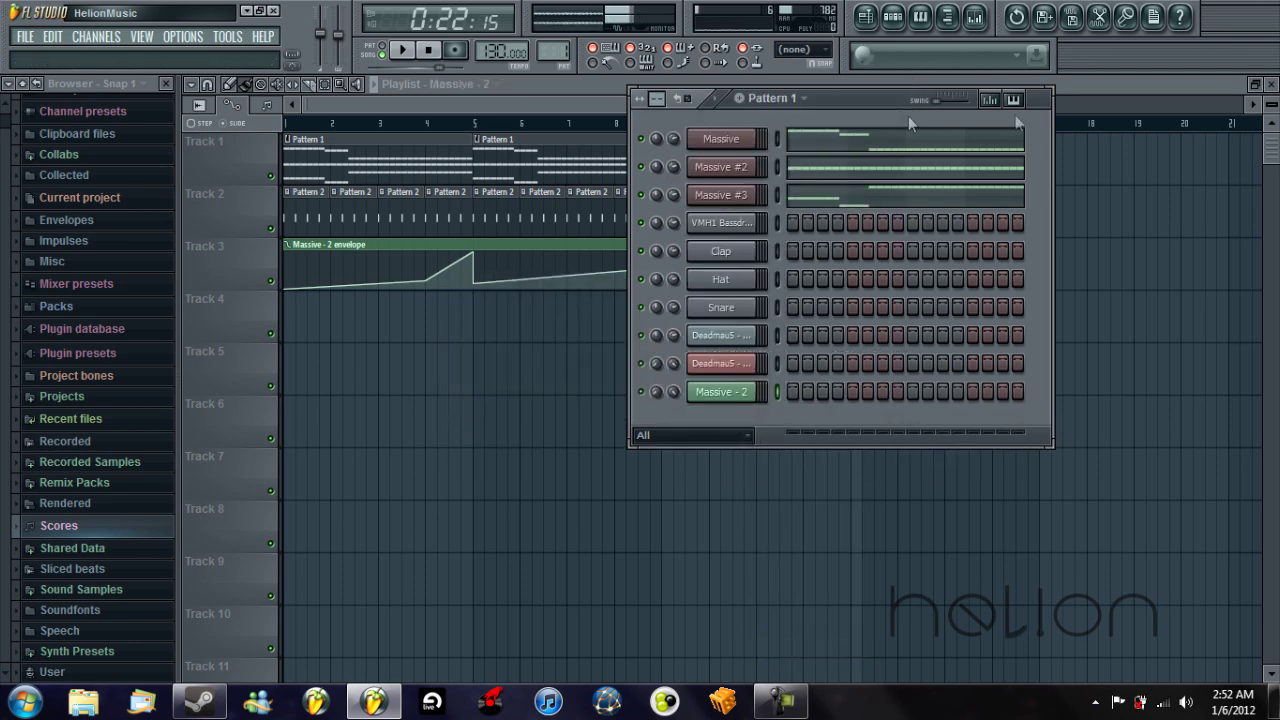
pyautogui.click(491, 99)
pyautogui.moveTo(742, 106); pyautogui.dragTo(750, 174)
pyautogui.press('space')
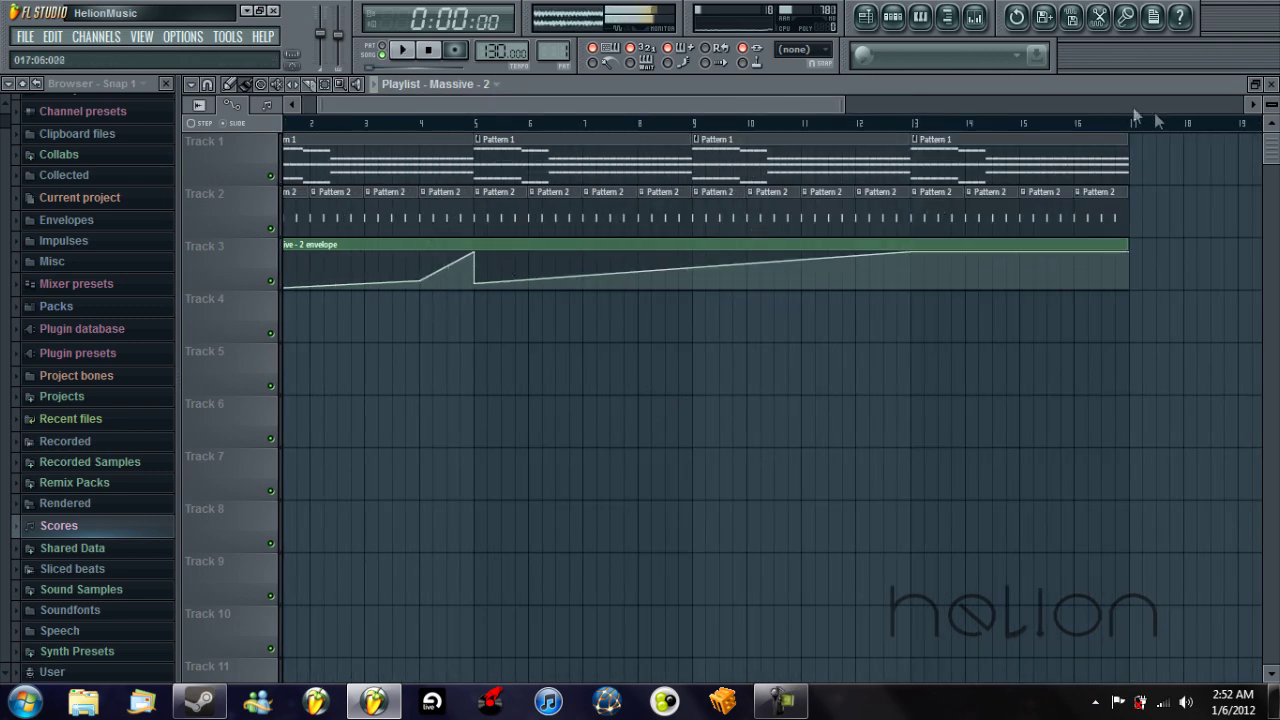
pyautogui.moveTo(482, 106); pyautogui.dragTo(445, 106)
# - Open the mixer and slightly lower the volume fader of the Massive track
pyautogui.click(893, 20)
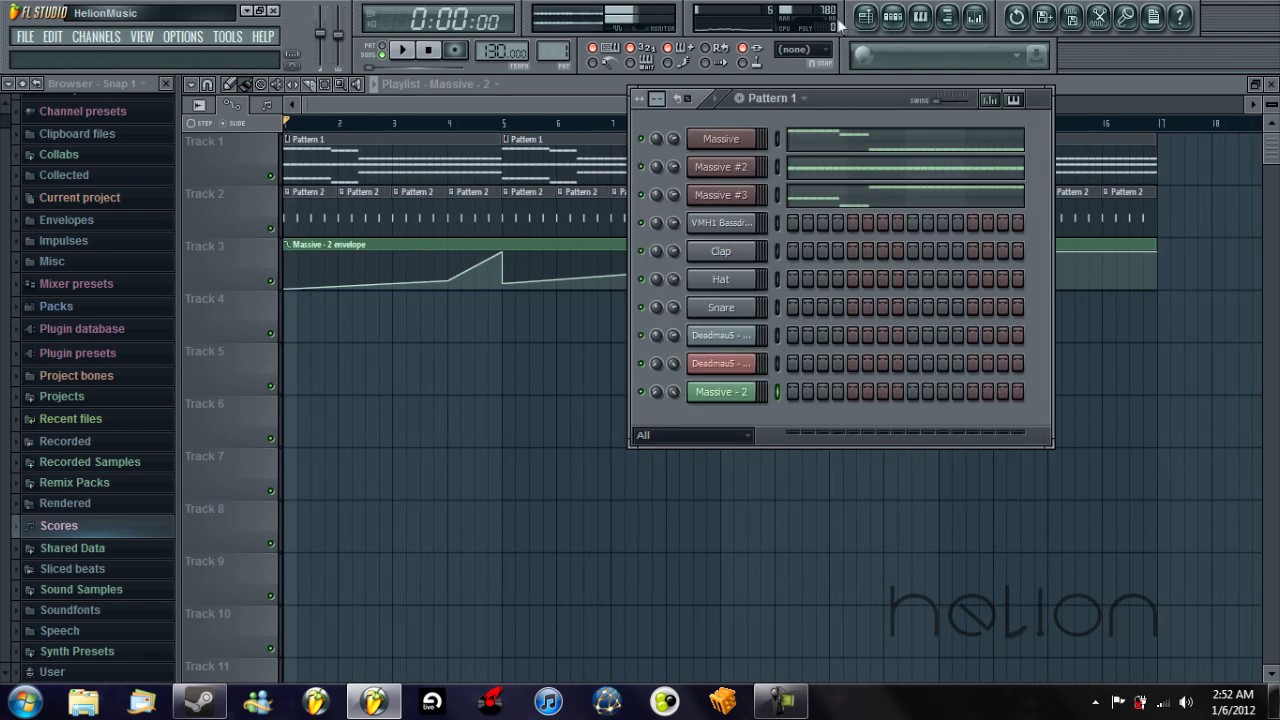
pyautogui.click(977, 18)
pyautogui.moveTo(301, 423); pyautogui.dragTo(303, 440)
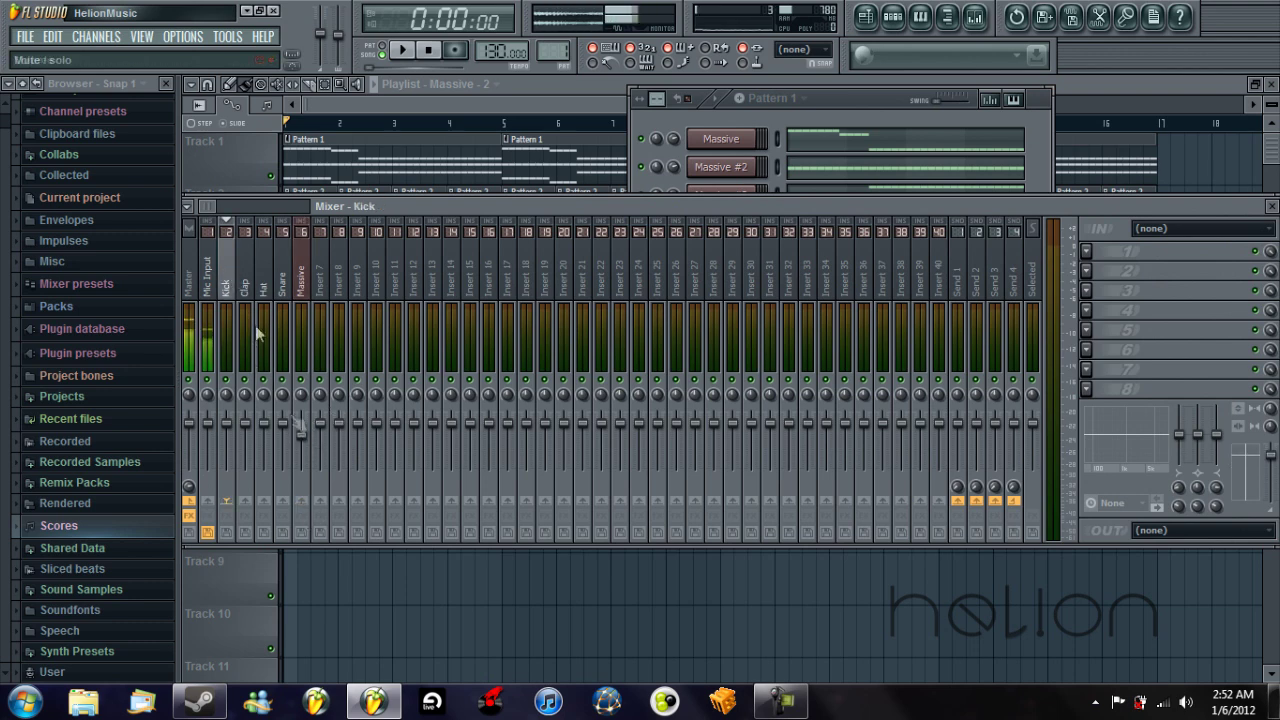
# - Check which mixer track the VMH1 Bassdrum channel is routed to, and close its channel settings
pyautogui.click(812, 282)
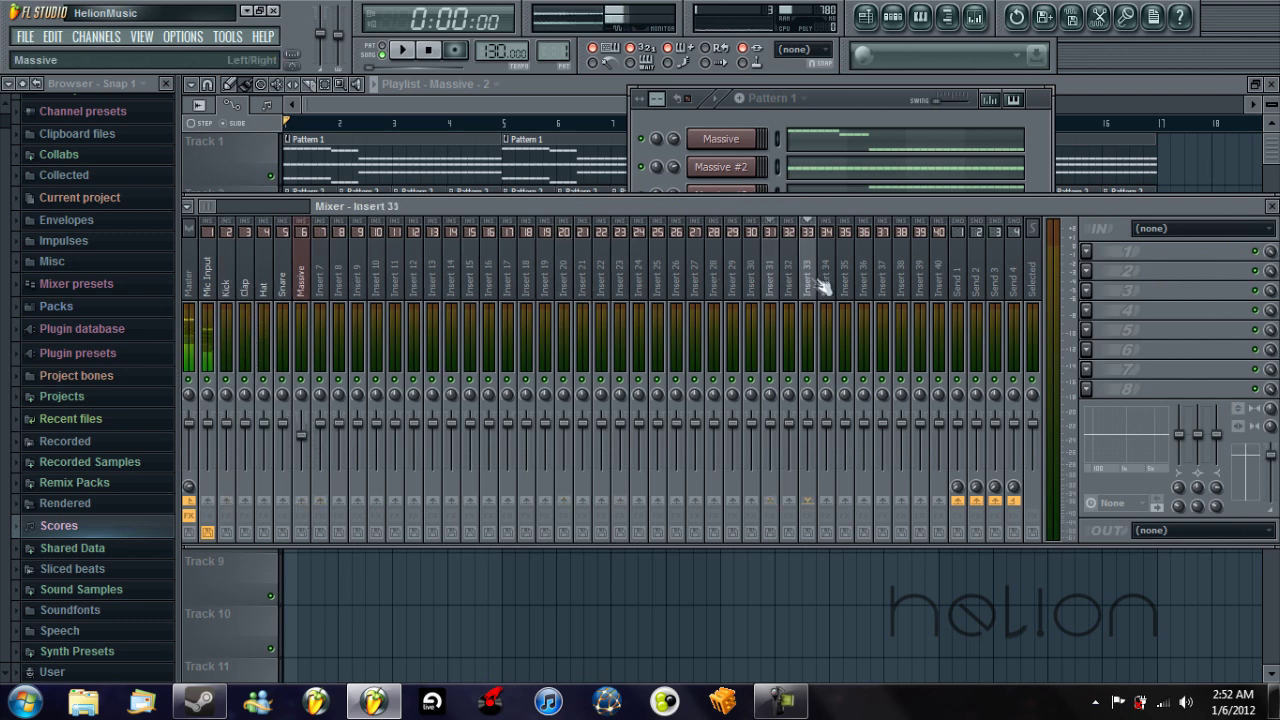
pyautogui.click(232, 285)
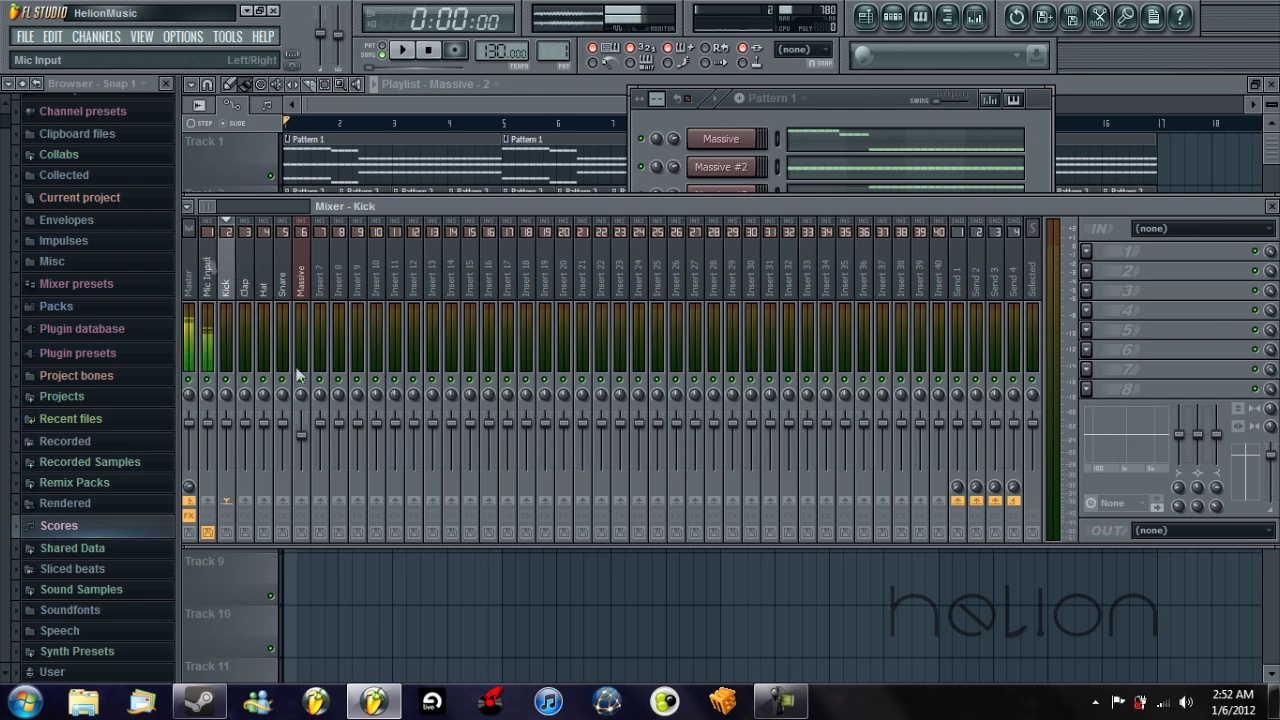
pyautogui.click(768, 122)
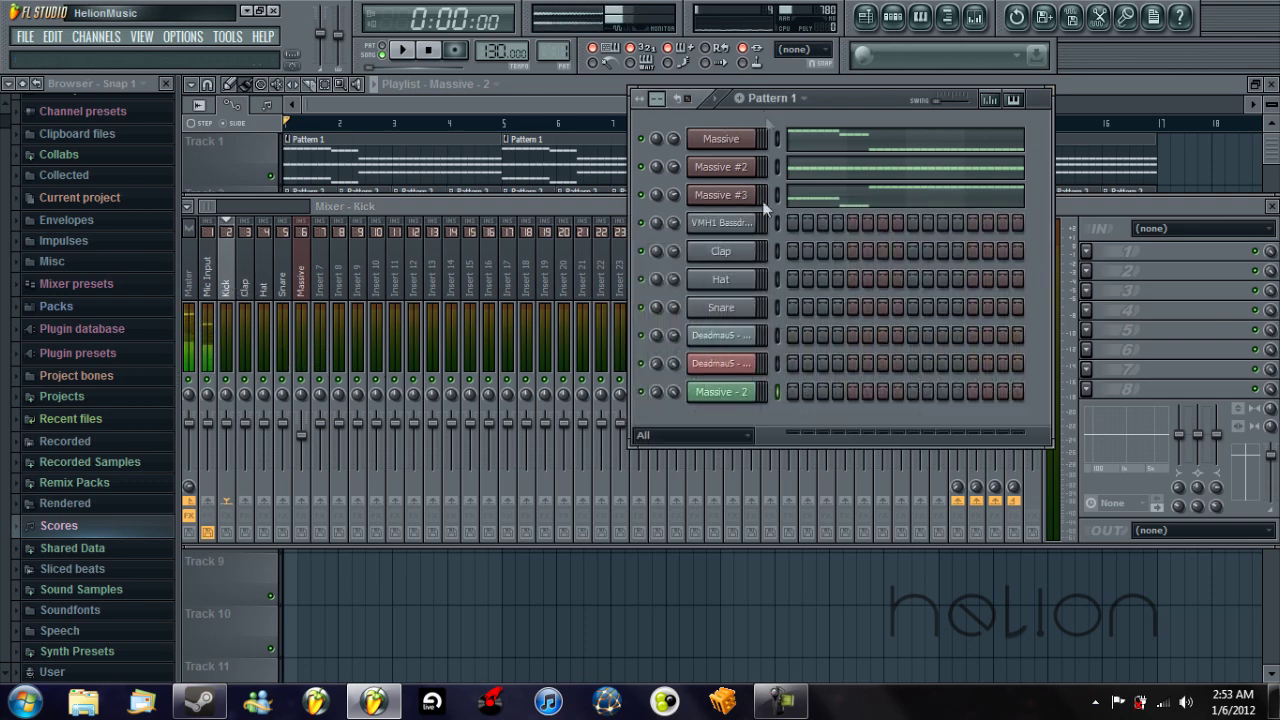
pyautogui.click(728, 224)
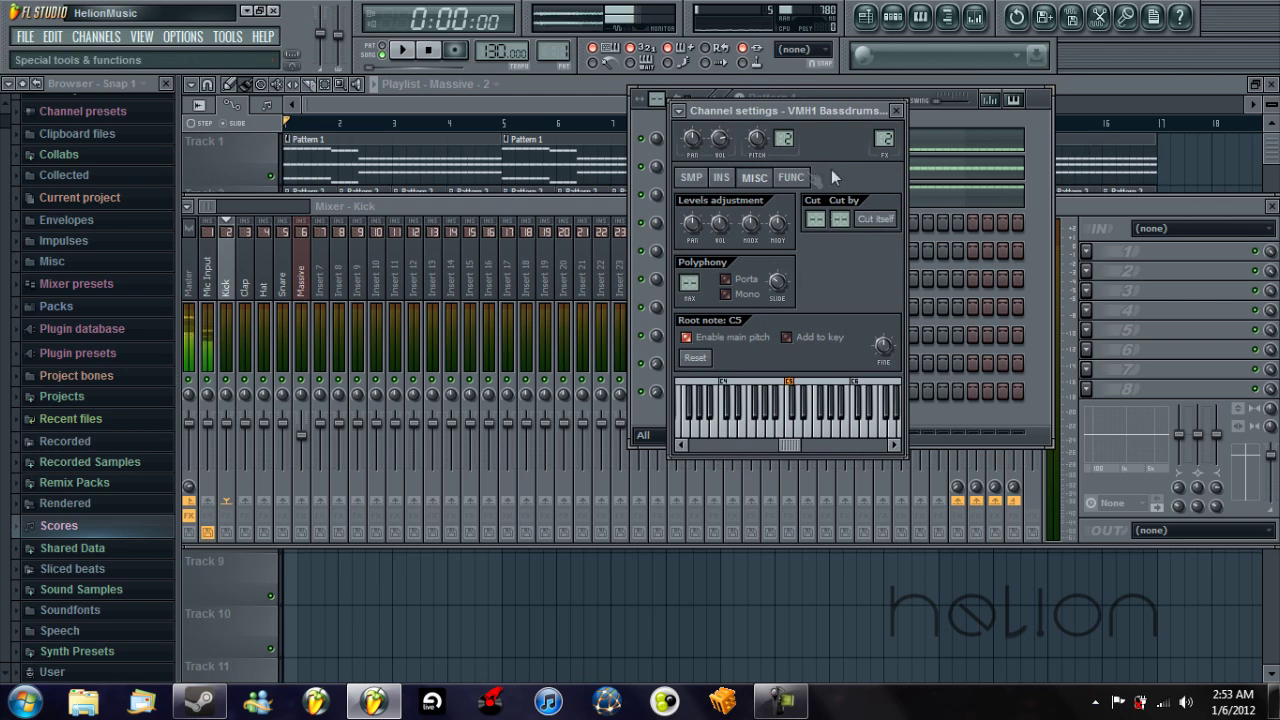
pyautogui.click(899, 112)
# - Sidechain the Kick mixer track to the Massive mixer track
pyautogui.click(229, 286)
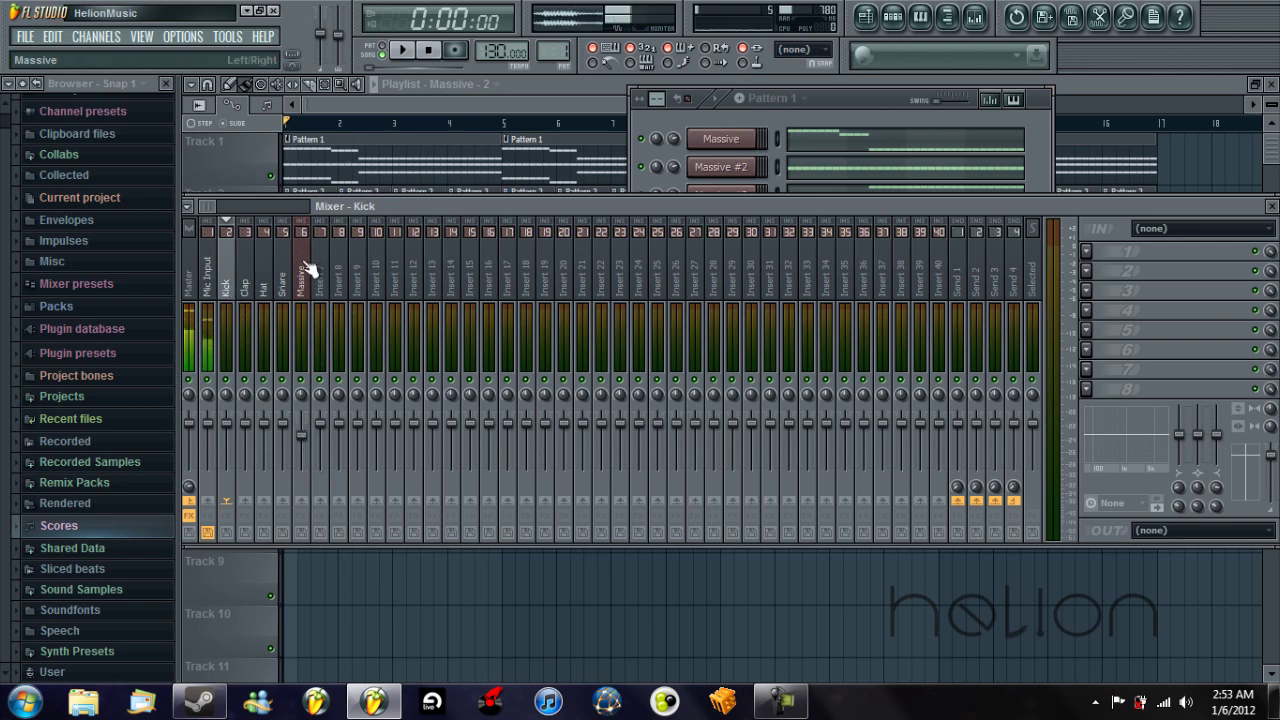
pyautogui.rightClick(303, 503)
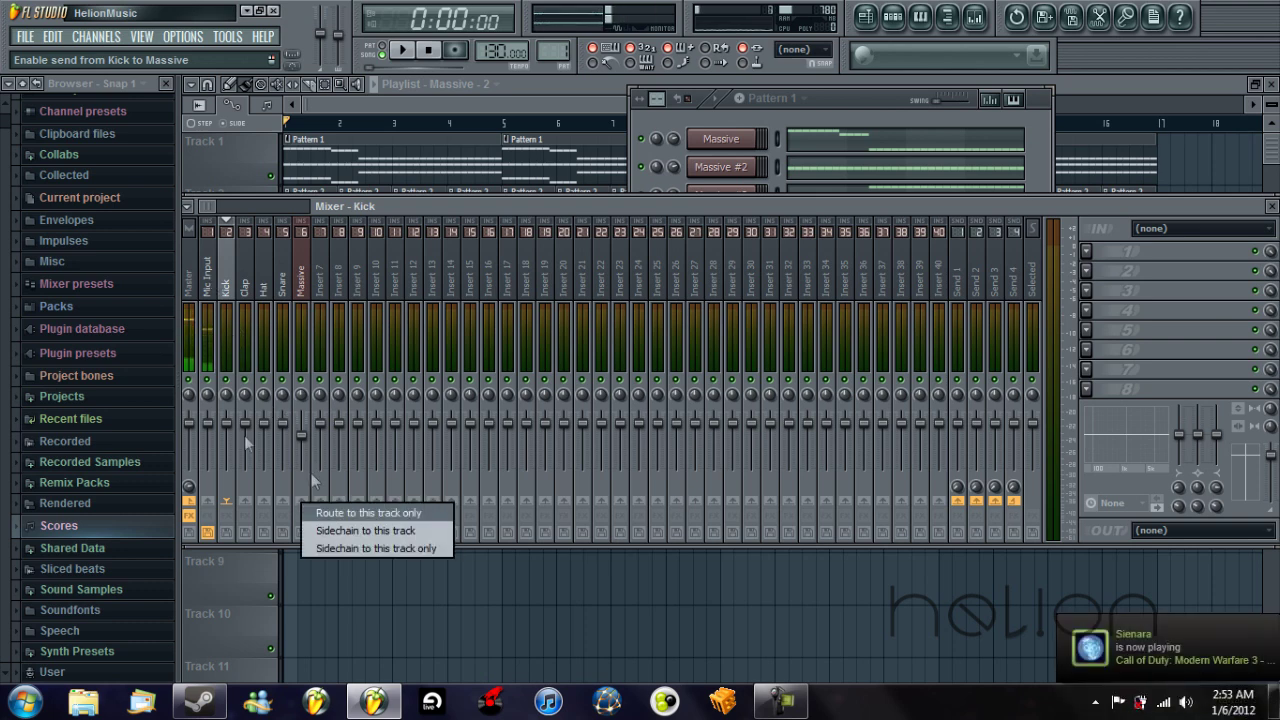
pyautogui.click(340, 531)
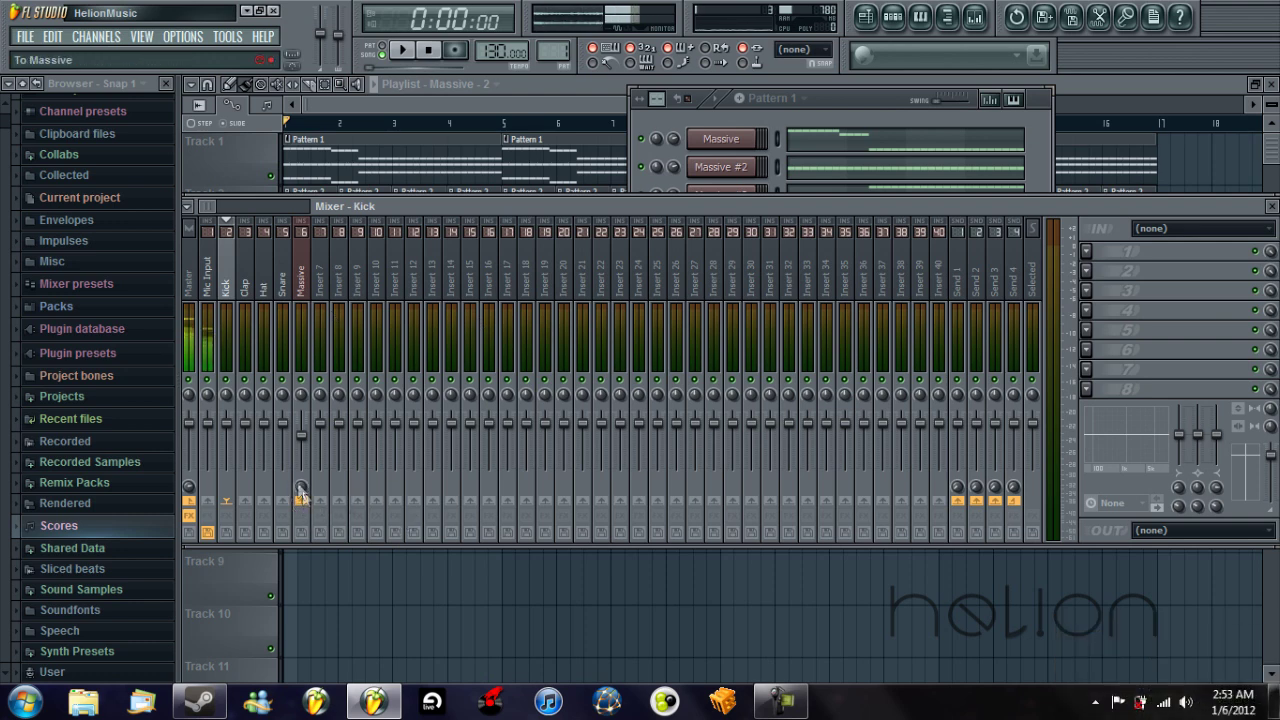
# - Add a Fruity Limiter to the Massive mixer track and switch it to compressor mode with sidechain input 1
pyautogui.click(305, 293)
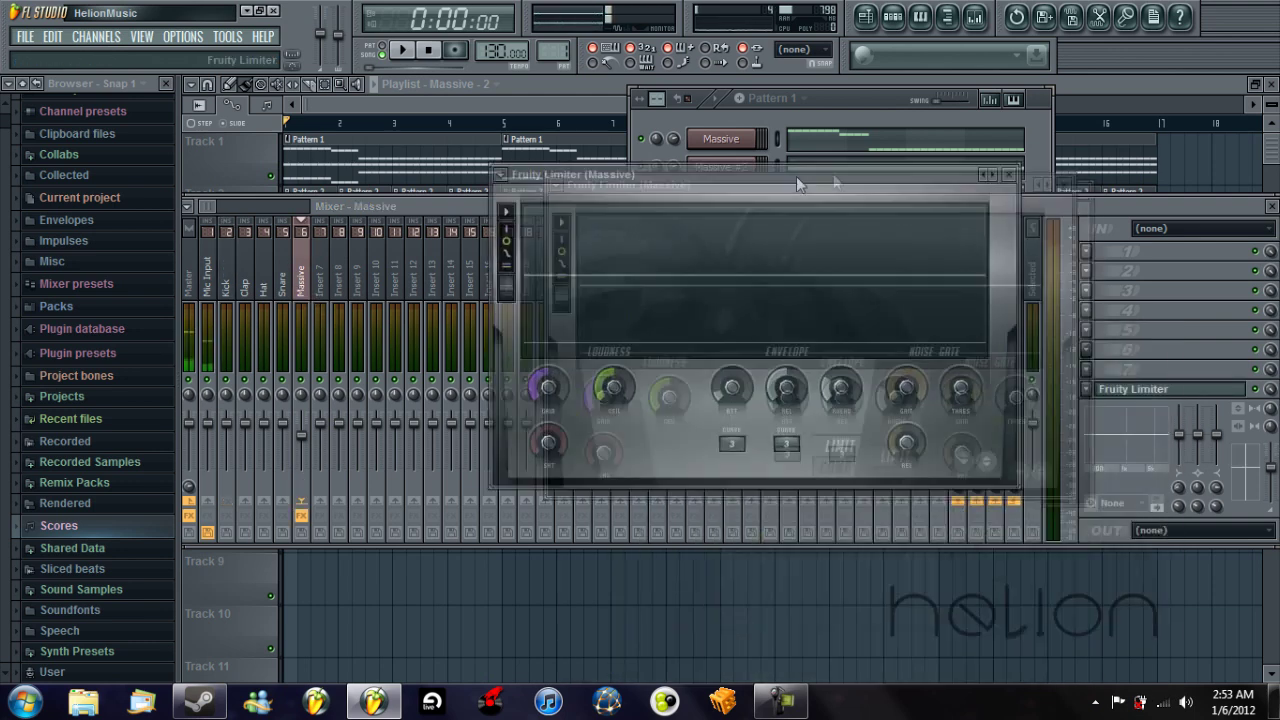
pyautogui.moveTo(808, 175); pyautogui.dragTo(731, 130)
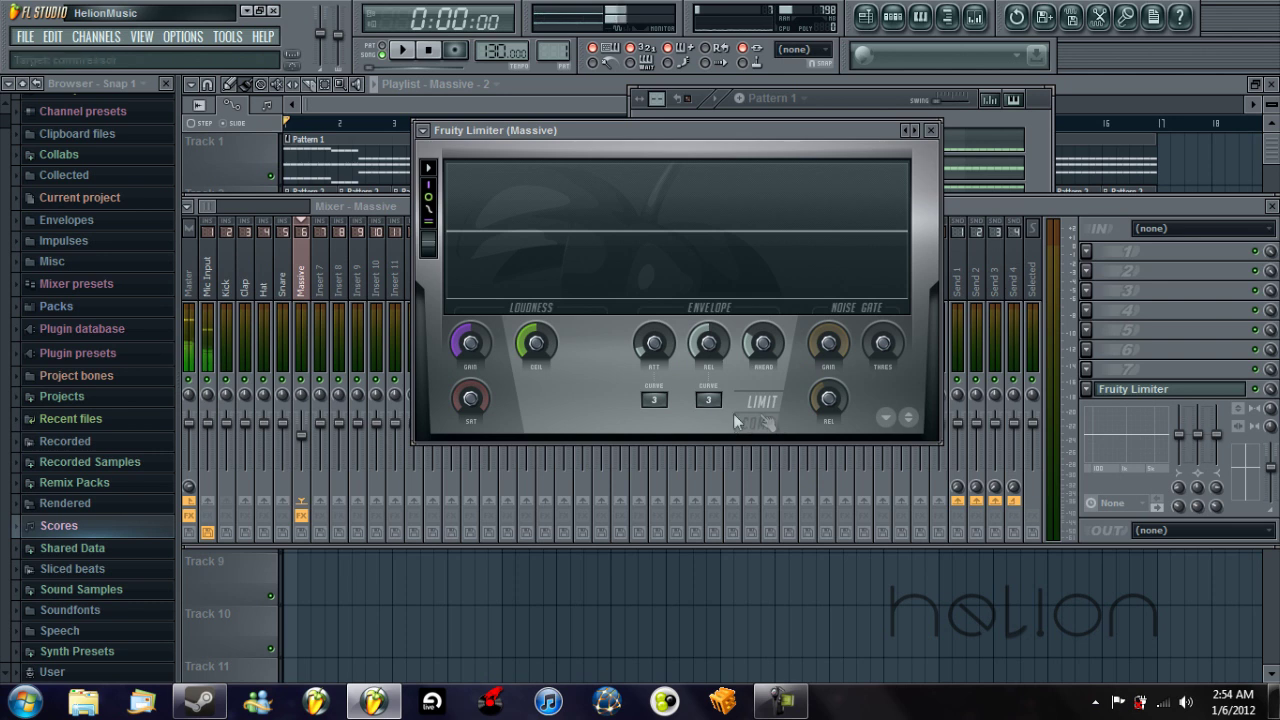
pyautogui.click(758, 425)
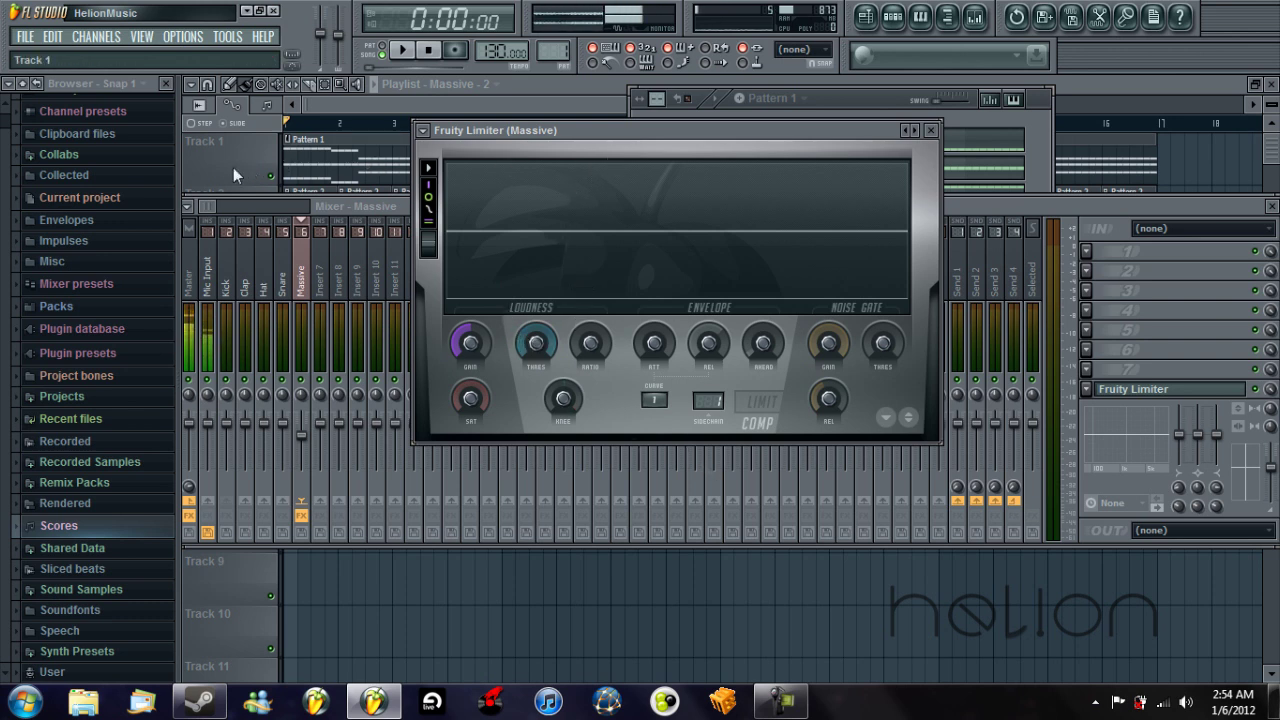
# - Lower the limiter's compressor threshold to about -28.5 dB, raise its ratio, and rearrange the limiter and mixer windows
pyautogui.moveTo(524, 333); pyautogui.dragTo(524, 430)
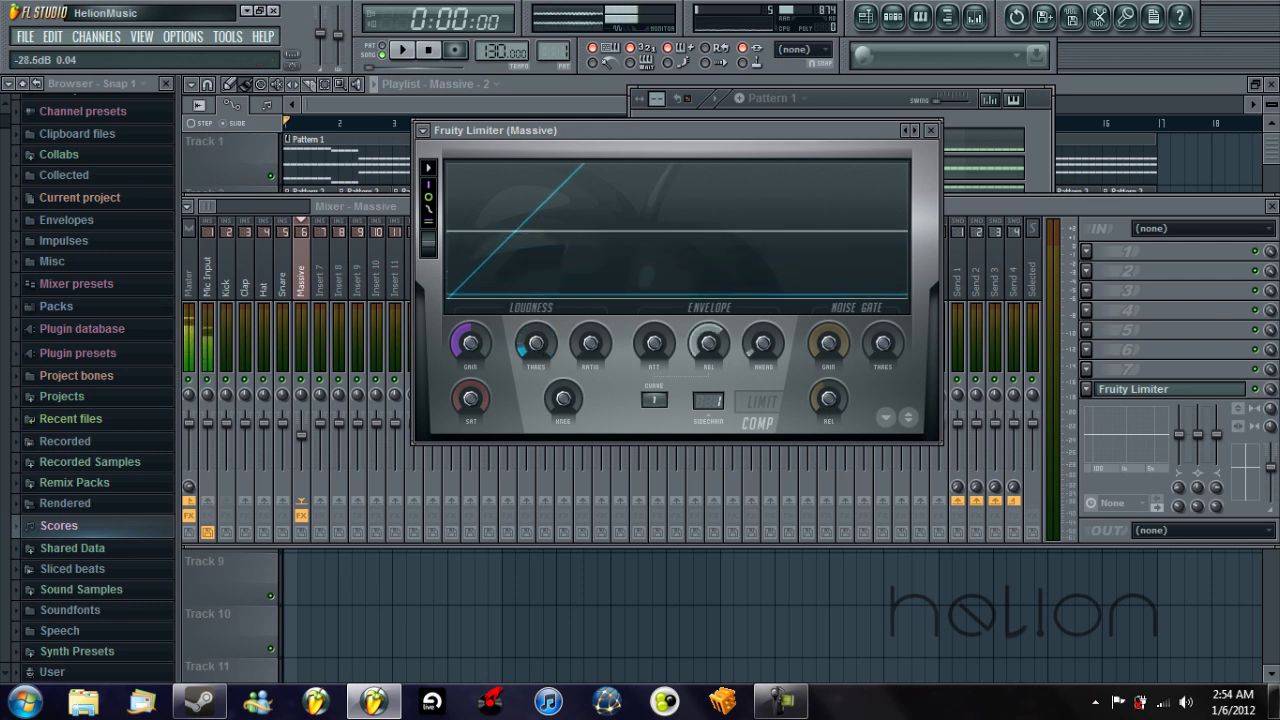
pyautogui.moveTo(589, 344); pyautogui.dragTo(589, 322)
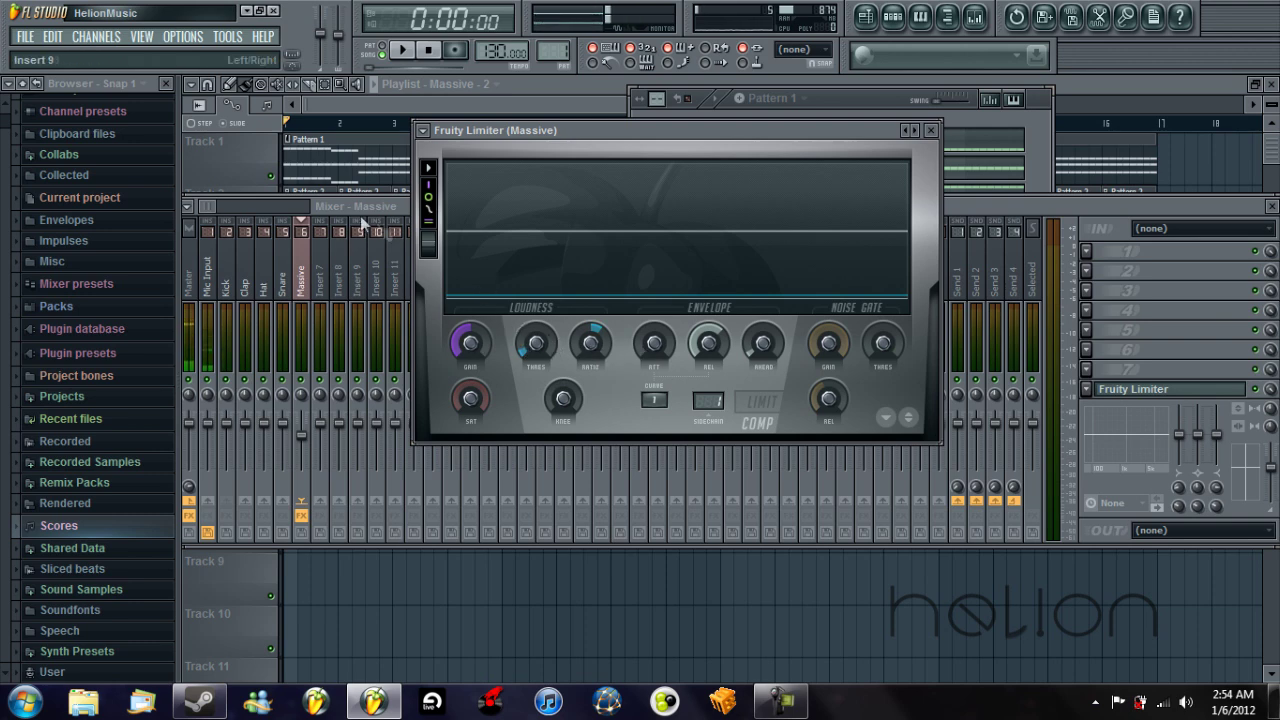
pyautogui.moveTo(512, 131)
pyautogui.mouseDown()
pyautogui.moveTo(574, 167)
pyautogui.moveTo(560, 389)
pyautogui.moveTo(457, 64)
pyautogui.moveTo(511, 107)
pyautogui.mouseUp()
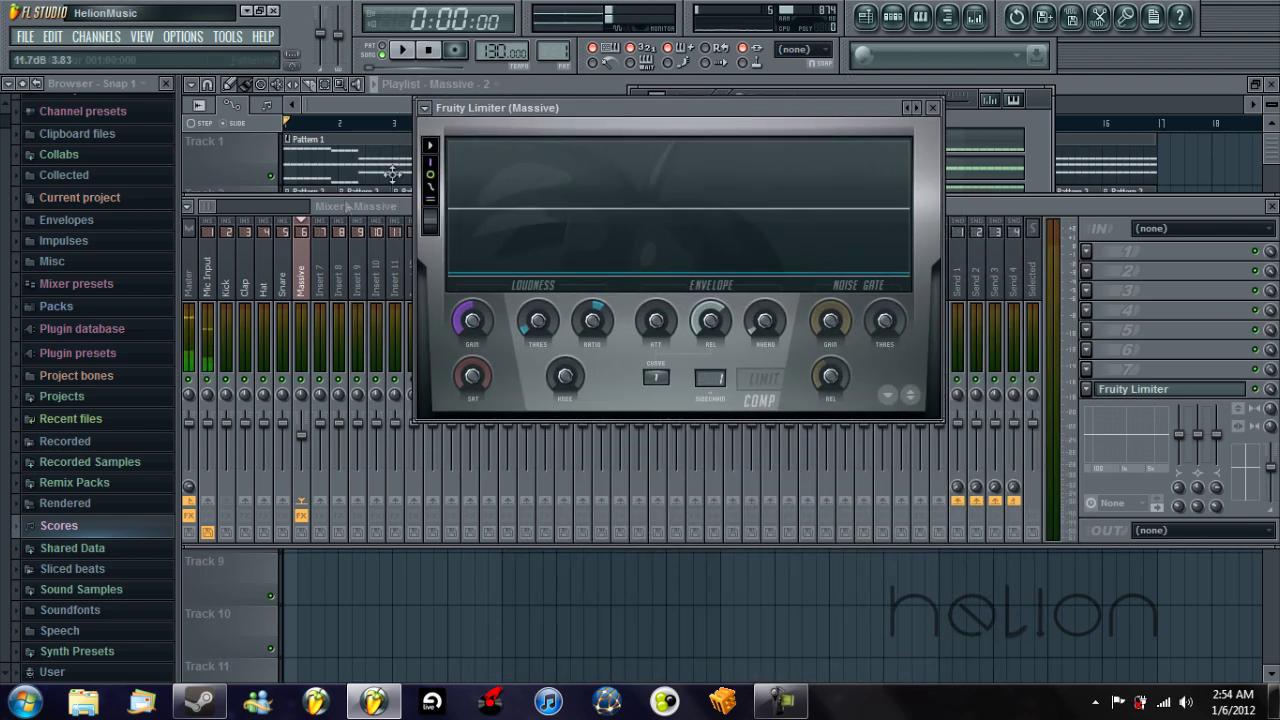
pyautogui.moveTo(353, 210); pyautogui.dragTo(359, 281)
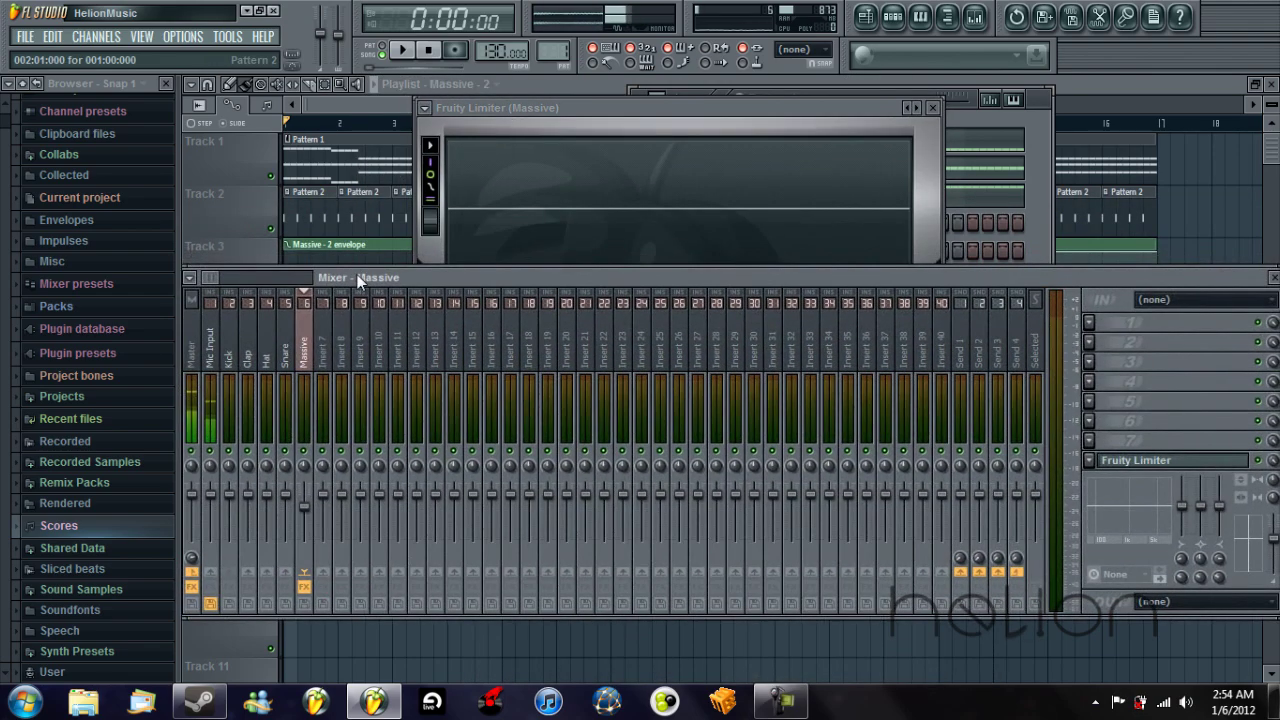
pyautogui.click(591, 118)
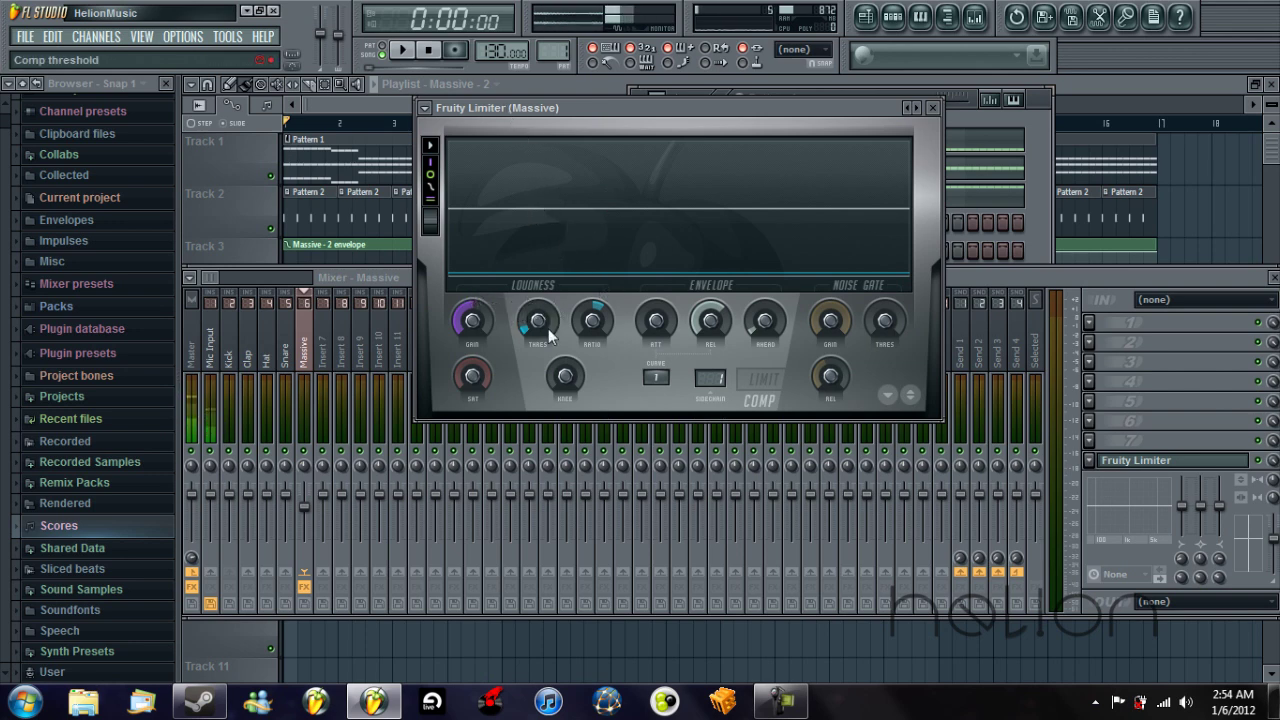
# - Play the song while fine-tuning the compressor ratio and setting the threshold to about -45.6 dB, and close the limiter
pyautogui.press('space')
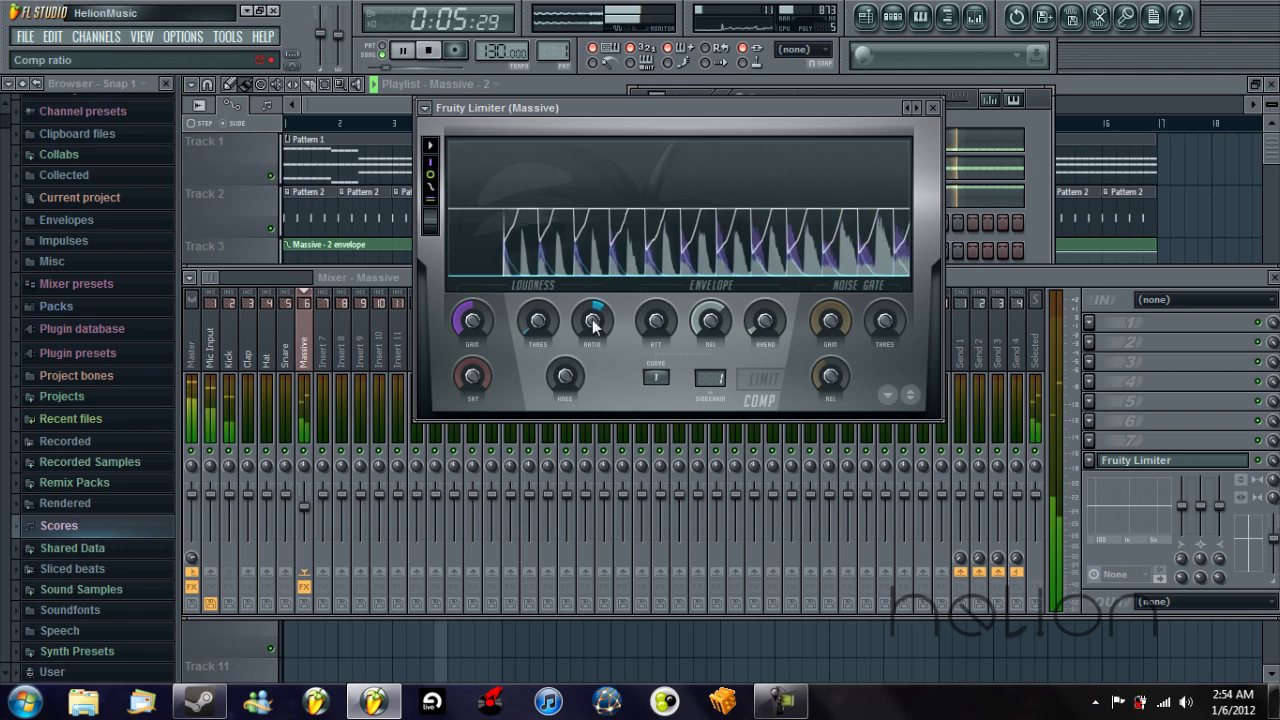
pyautogui.moveTo(593, 326); pyautogui.dragTo(550, 322)
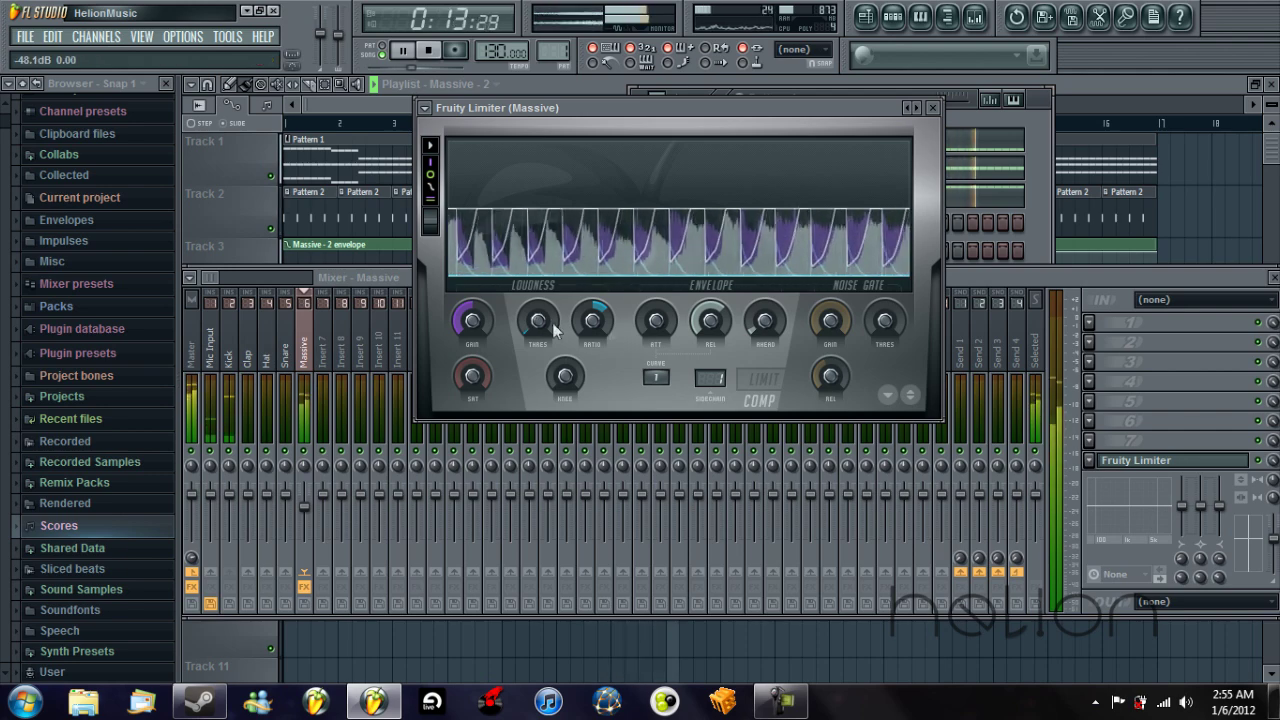
pyautogui.moveTo(537, 320); pyautogui.dragTo(537, 372)
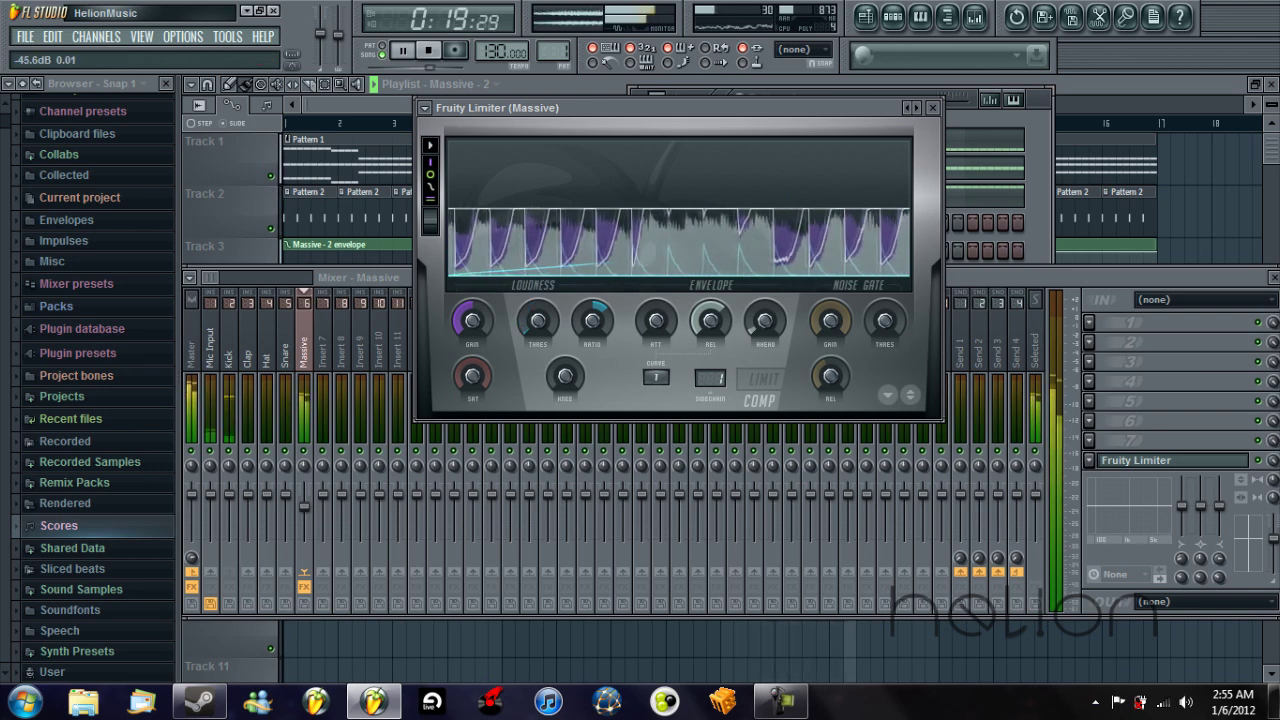
pyautogui.moveTo(537, 320); pyautogui.dragTo(537, 311)
pyautogui.click(932, 107)
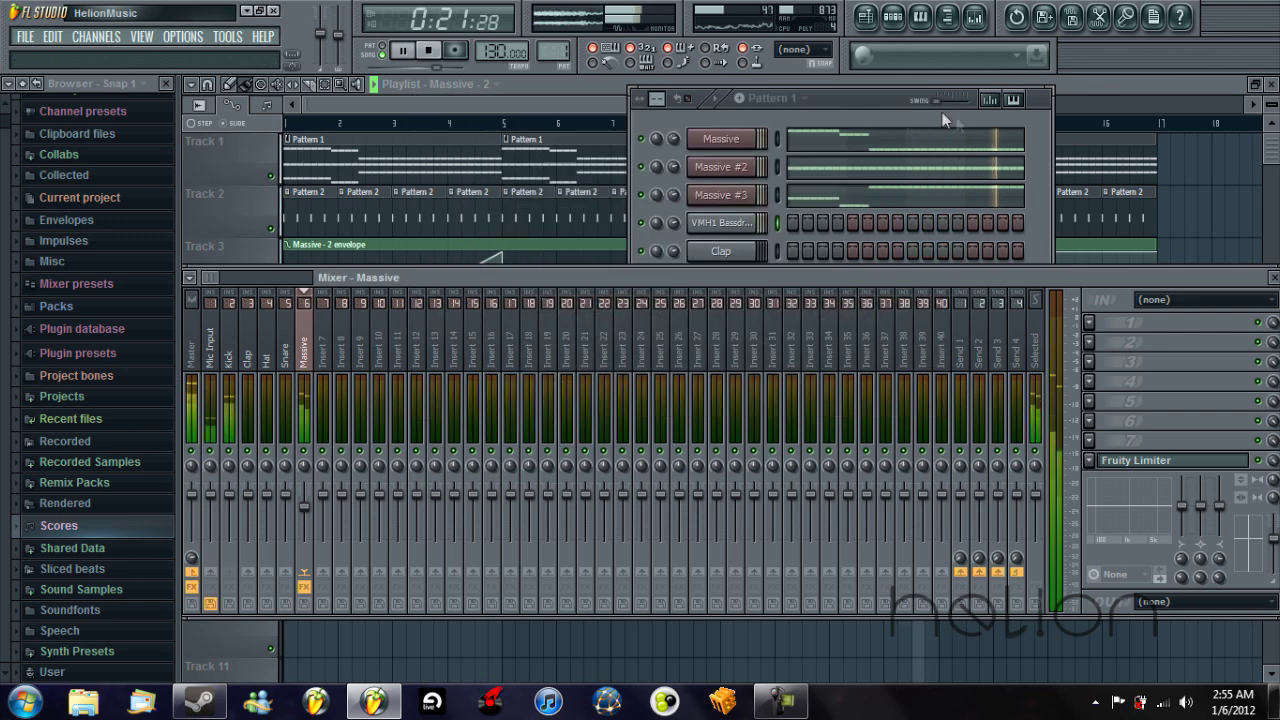
# - Try clap and snare hits on the second and fourth beats of Pattern 2, remove them, and stop playback
pyautogui.click(861, 112)
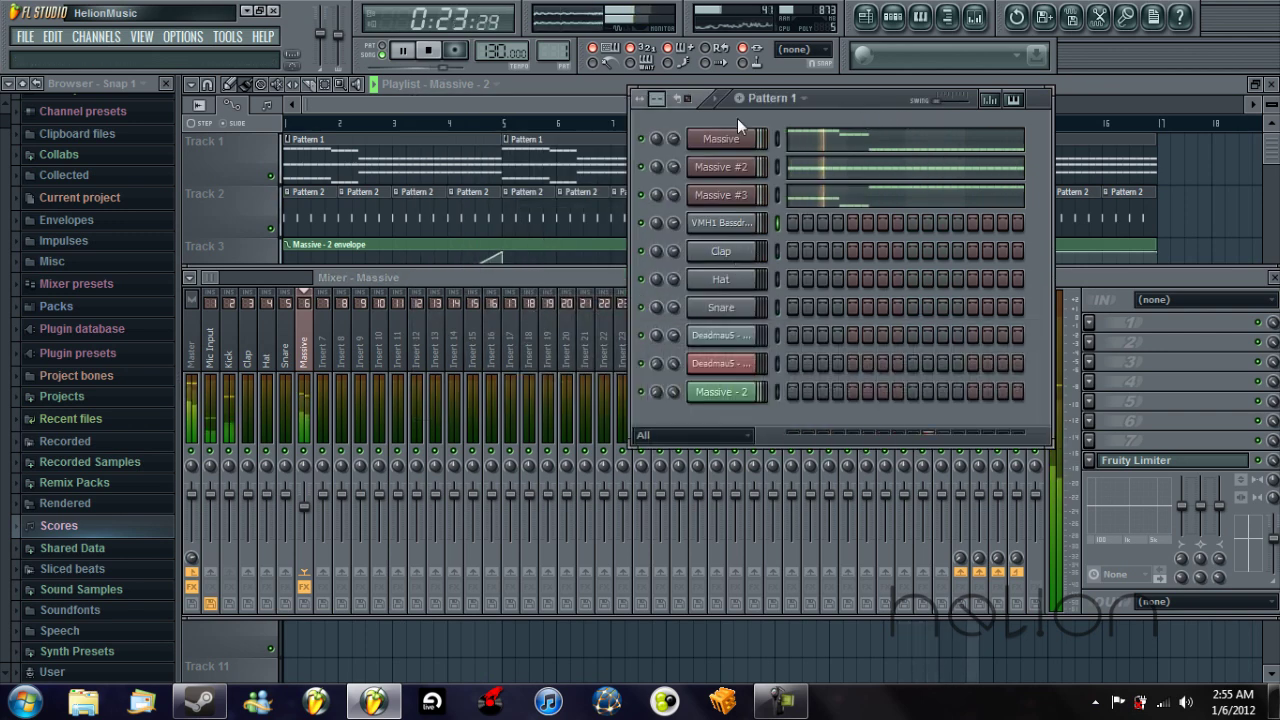
pyautogui.press('KP_Add')
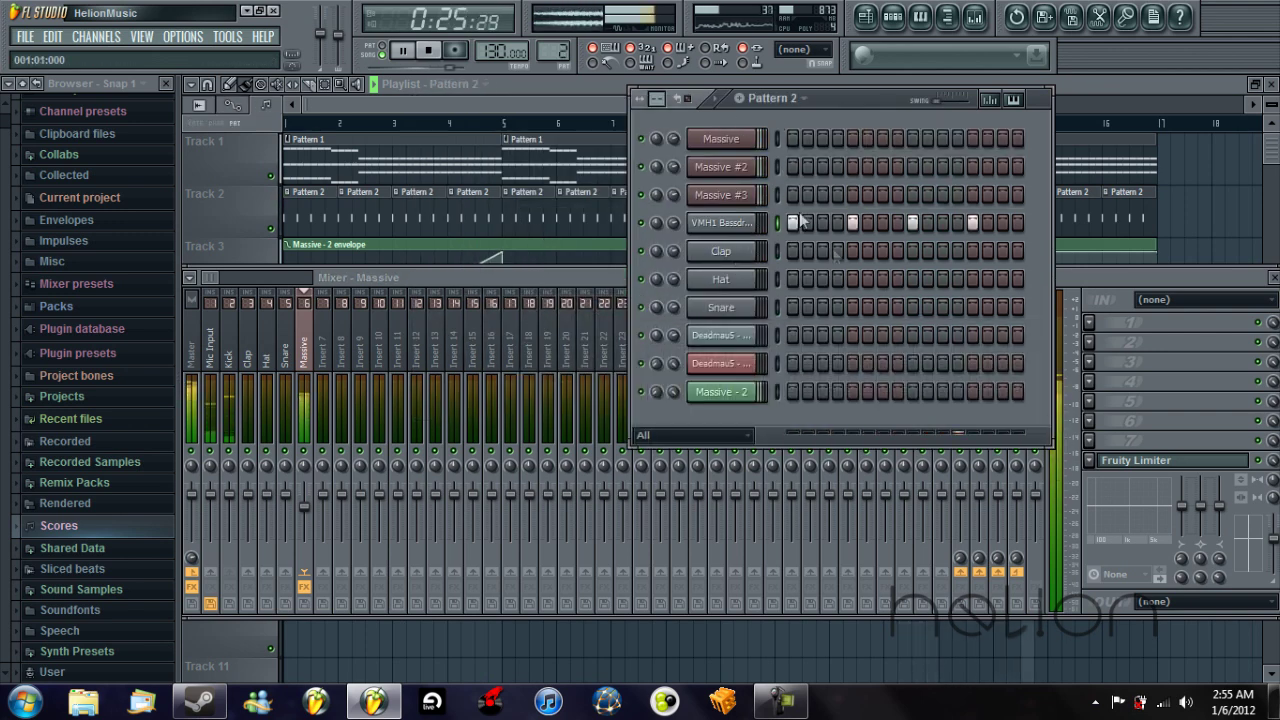
pyautogui.click(851, 250)
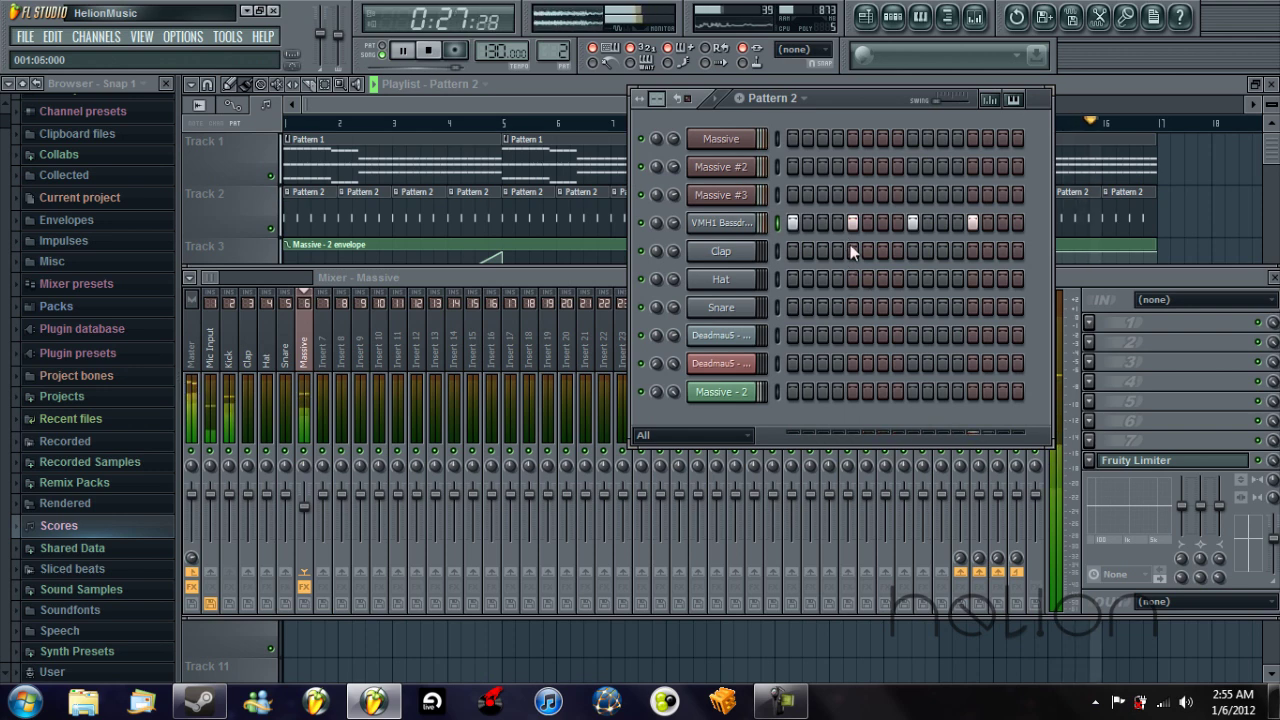
pyautogui.click(972, 250)
pyautogui.rightClick(852, 250)
pyautogui.click(852, 307)
pyautogui.rightClick(852, 307)
pyautogui.press('space')
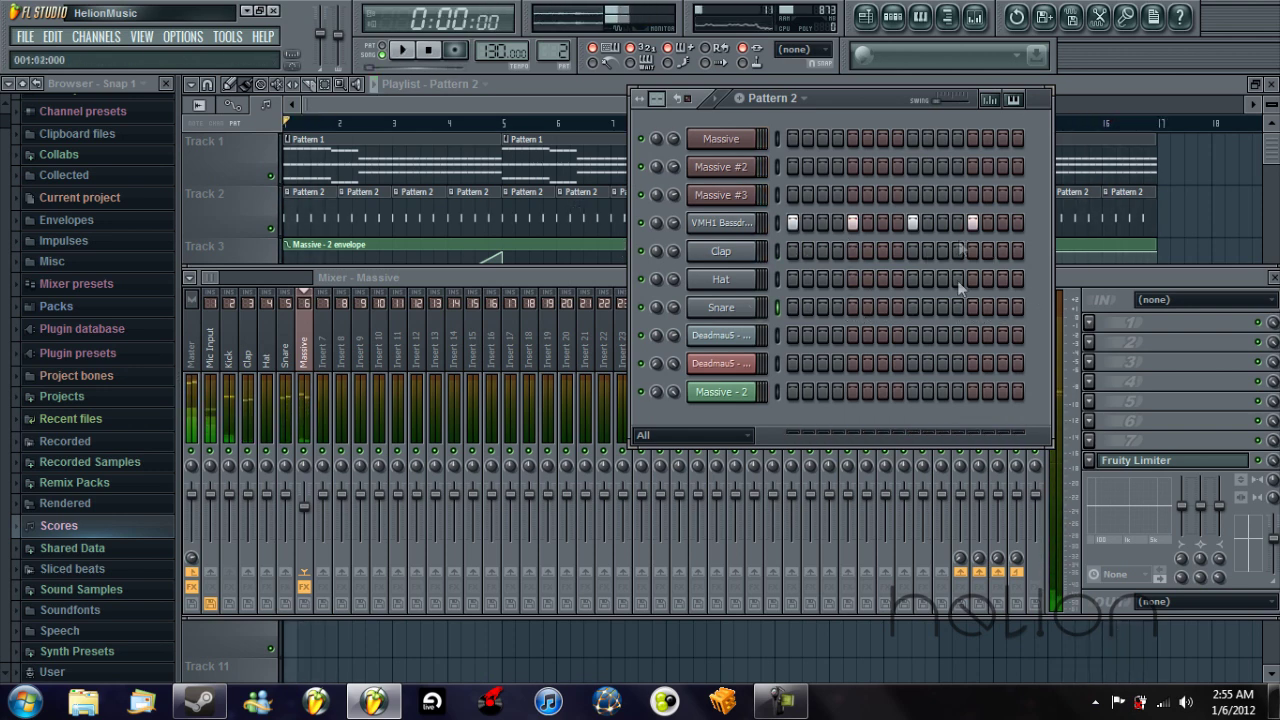
pyautogui.click(471, 106)
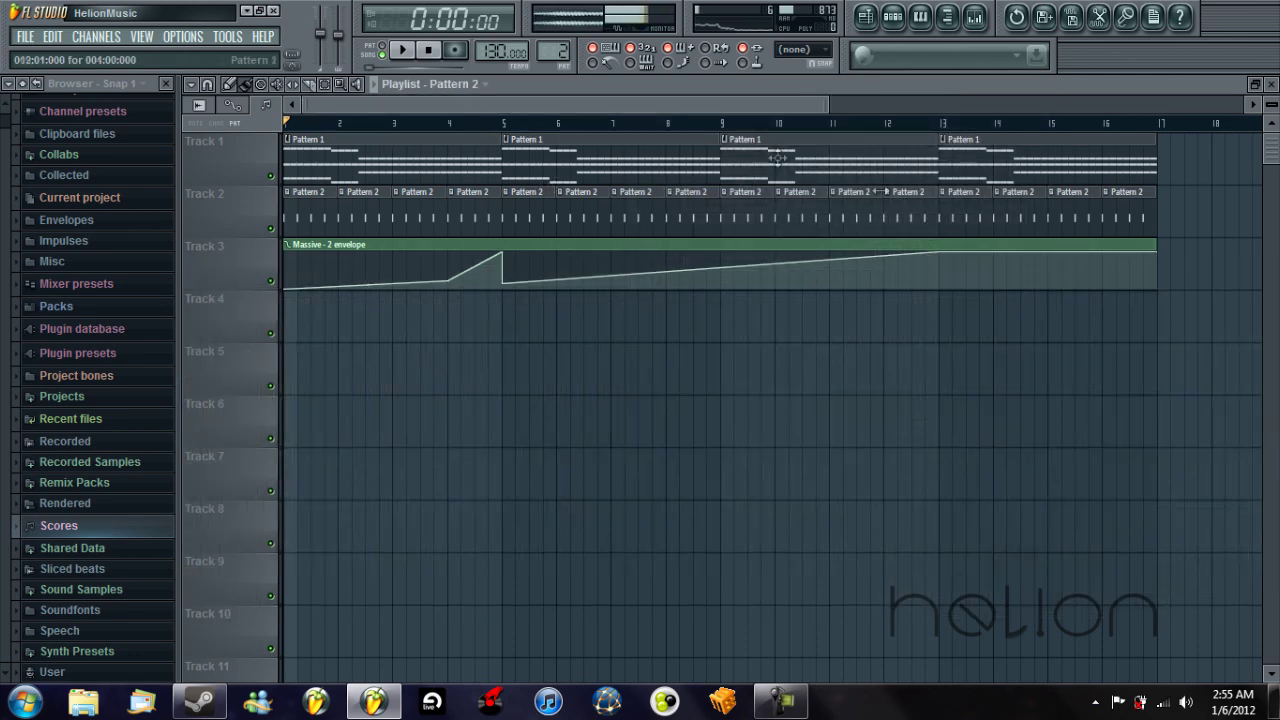
pyautogui.moveTo(591, 105)
pyautogui.mouseDown()
pyautogui.moveTo(1262, 105)
pyautogui.moveTo(586, 104)
pyautogui.mouseUp()
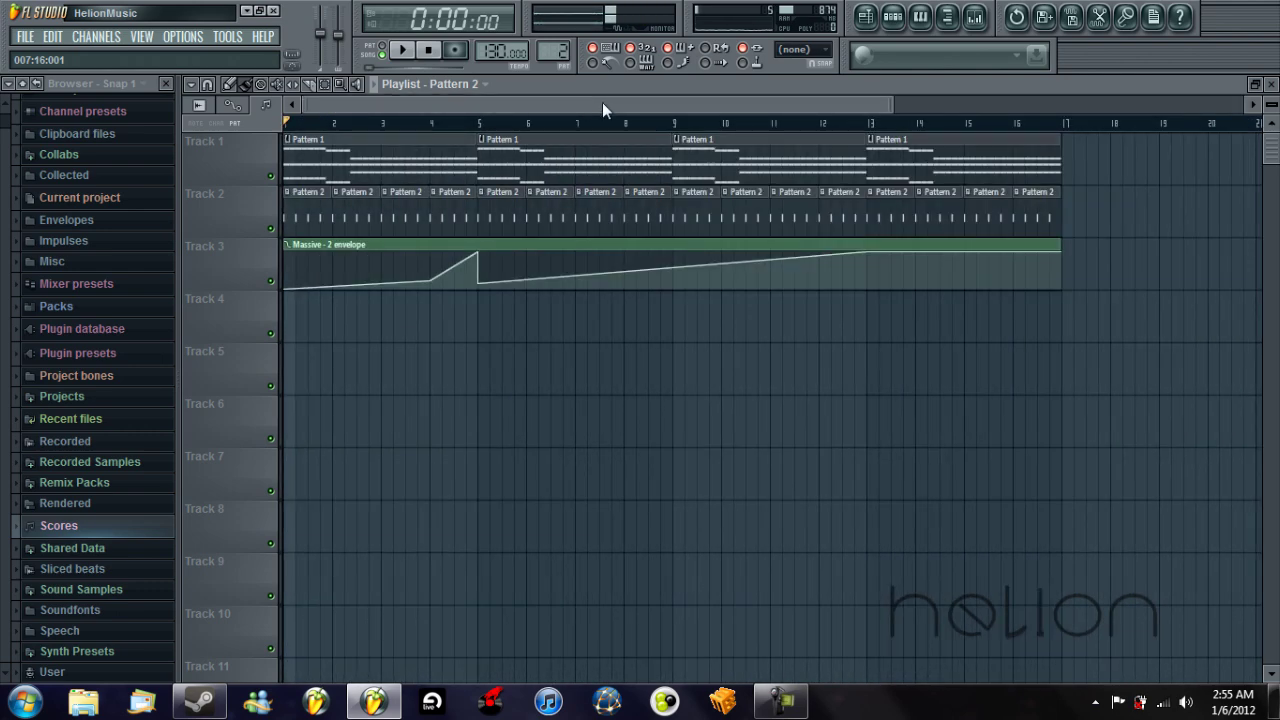